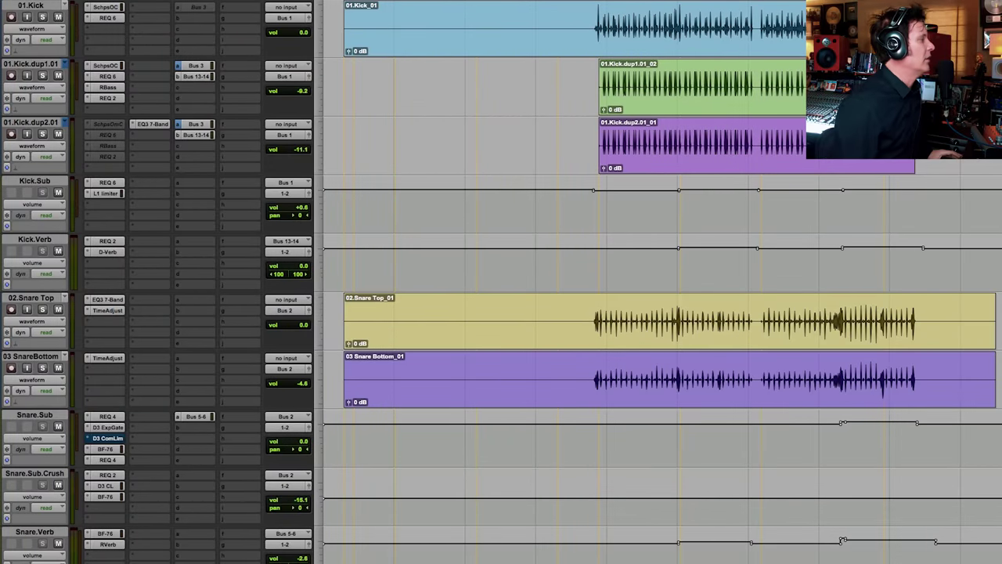
Place the playback cursor at the gap just before the 24.Vocal_01-29 clip on the 24.Vocal track and play the song
left_click(686, 73)
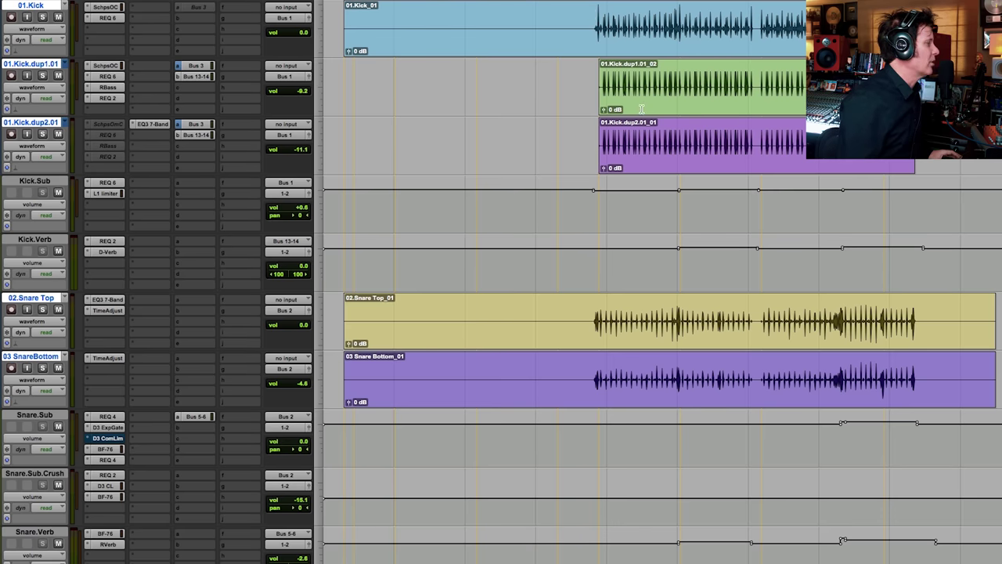
scroll(488, 406, "down", 10)
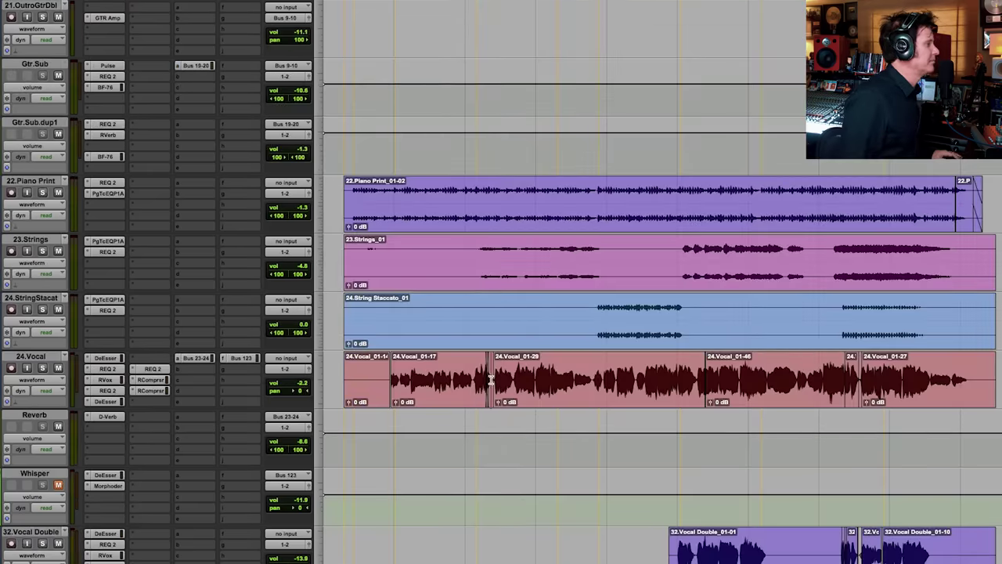
left_click(492, 378)
key("space")
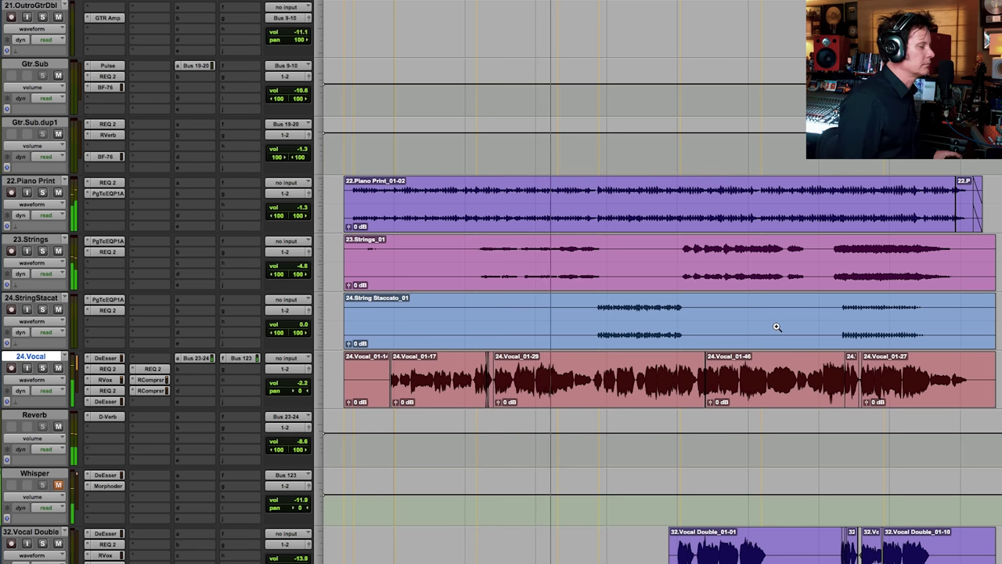
Select the opening phrases of the 24.Vocal_01-29 clip, up to the end of the long sustained note, and play the selection
key("super+bracketright")
key("super+bracketright")
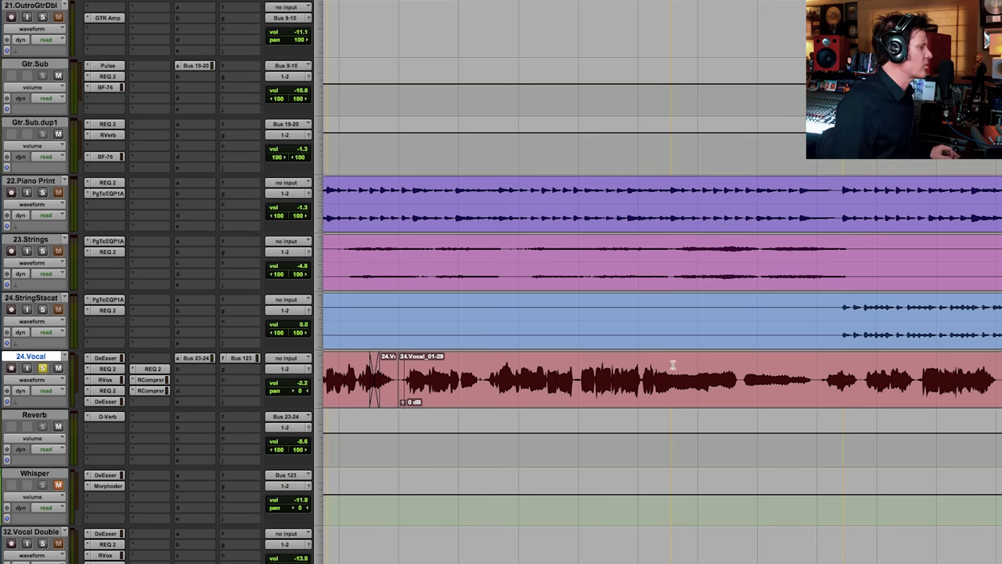
left_click(737, 381, "shift")
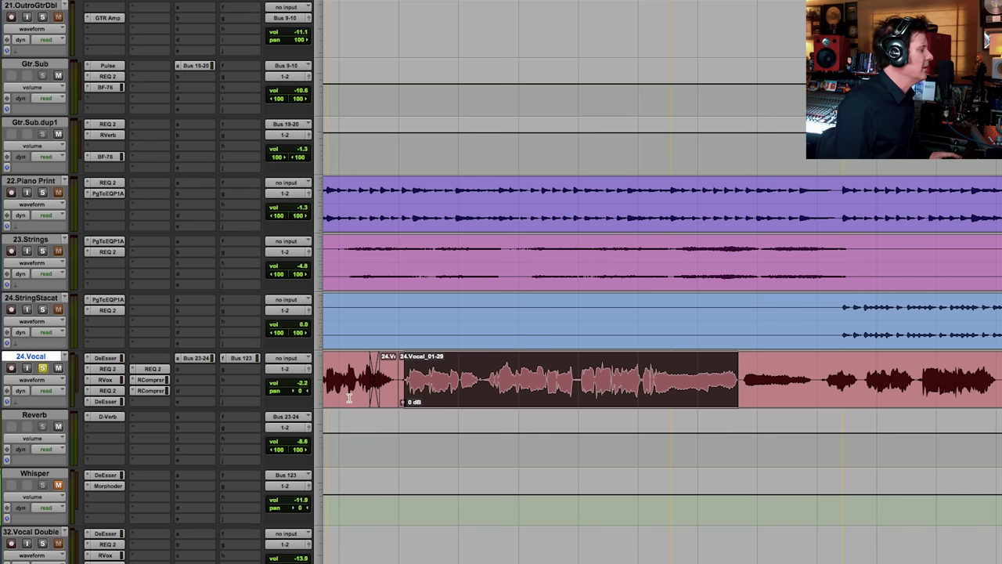
key("space")
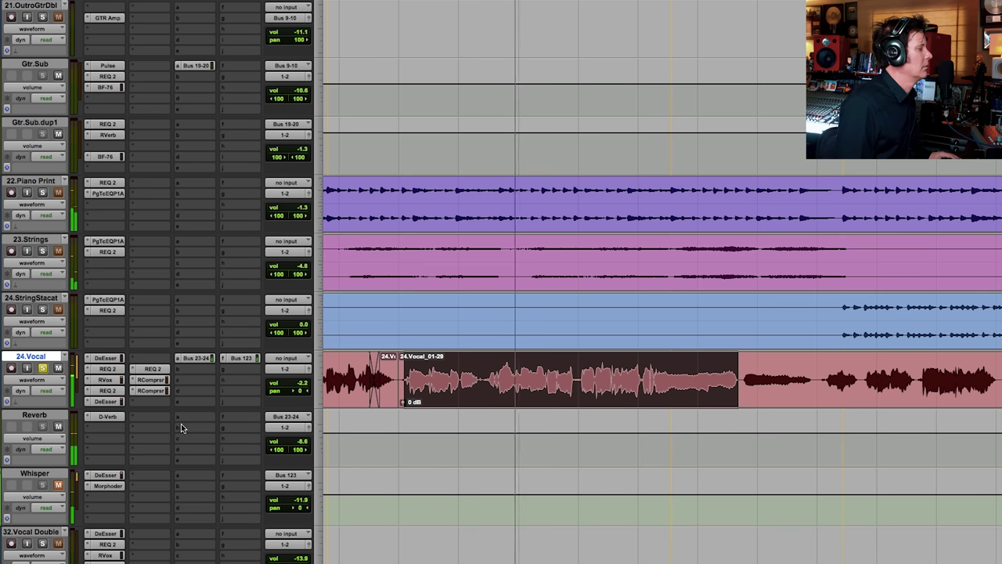
Insert the spiff plug-in in the empty slot below the two RComprsr inserts on the 24.Vocal track
left_click(131, 402)
mouse_move(160, 401)
mouse_move(252, 382)
mouse_move(255, 556)
left_click(473, 125)
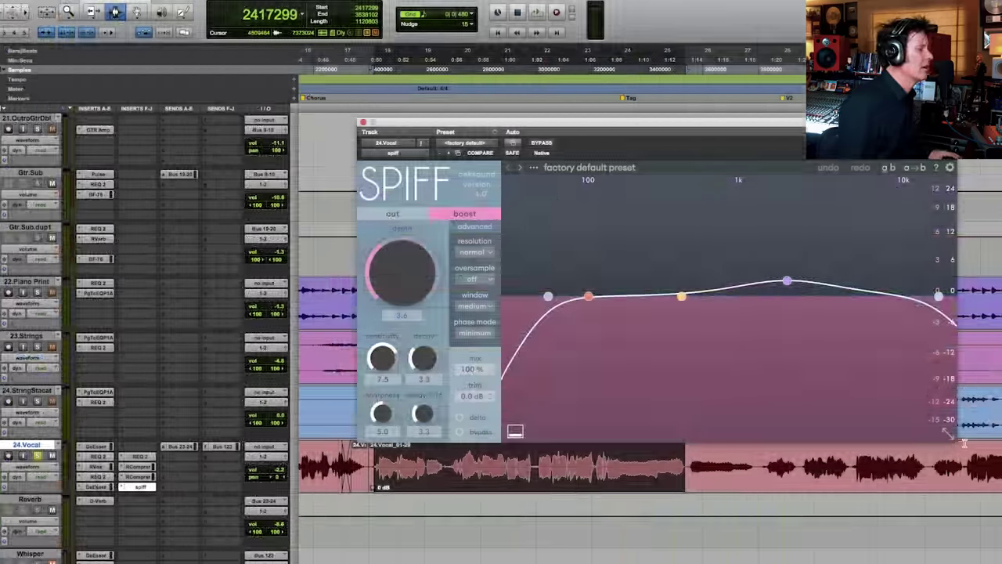
Set the spiff interface size to huge and reposition its window so the controls and frequency graph are in view
left_click(950, 437)
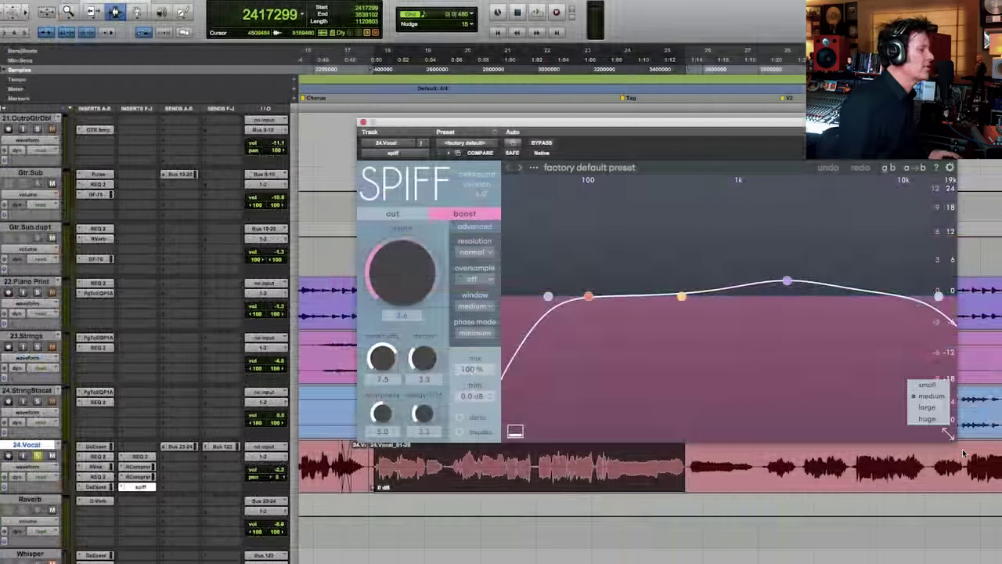
left_click(926, 419)
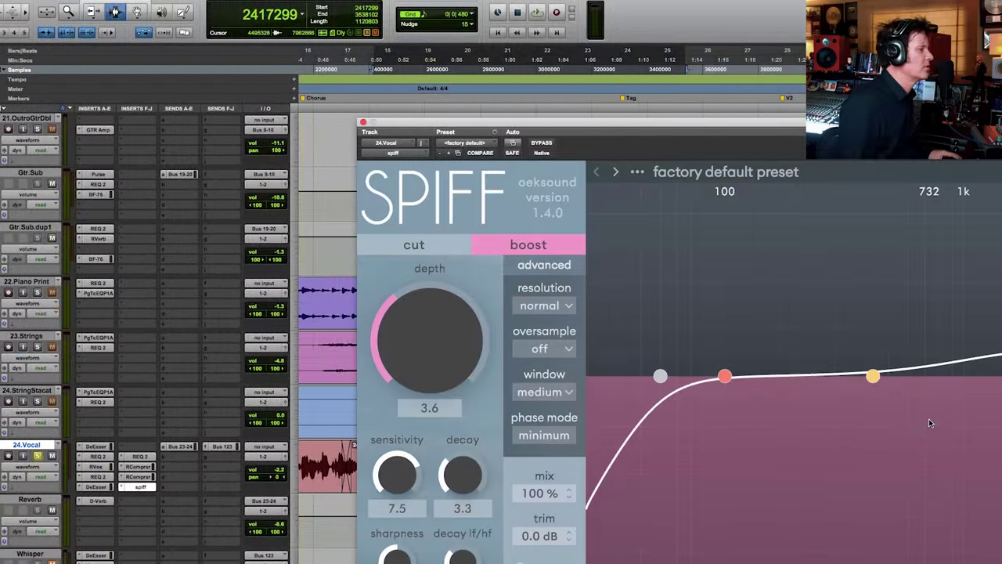
left_click_drag(802, 105, 452, 43)
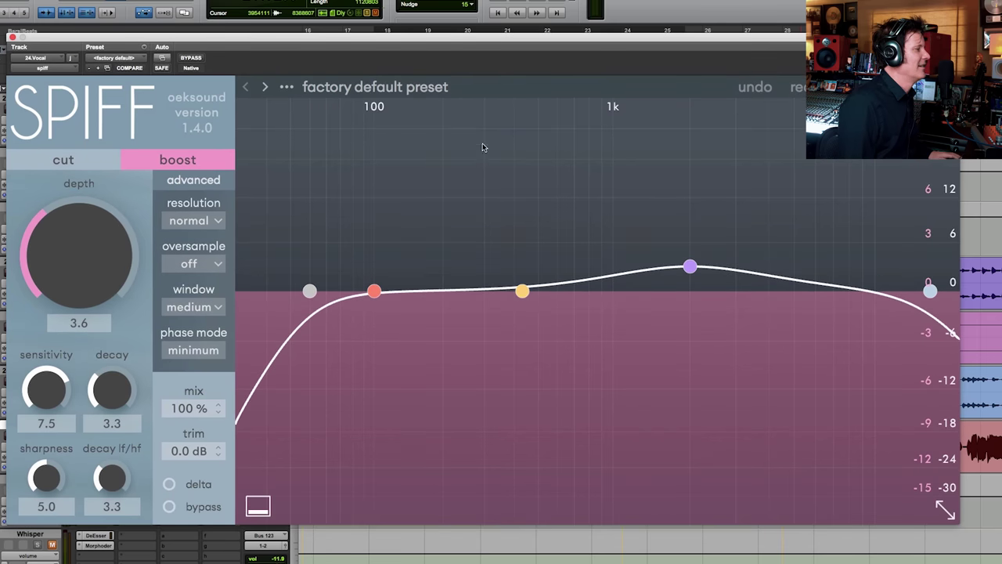
Play the vocal and audition band 3 in boost mode up to about 3.7 kHz and 18 dB, then bring it to 2.5 kHz and 1.6 dB
key("space")
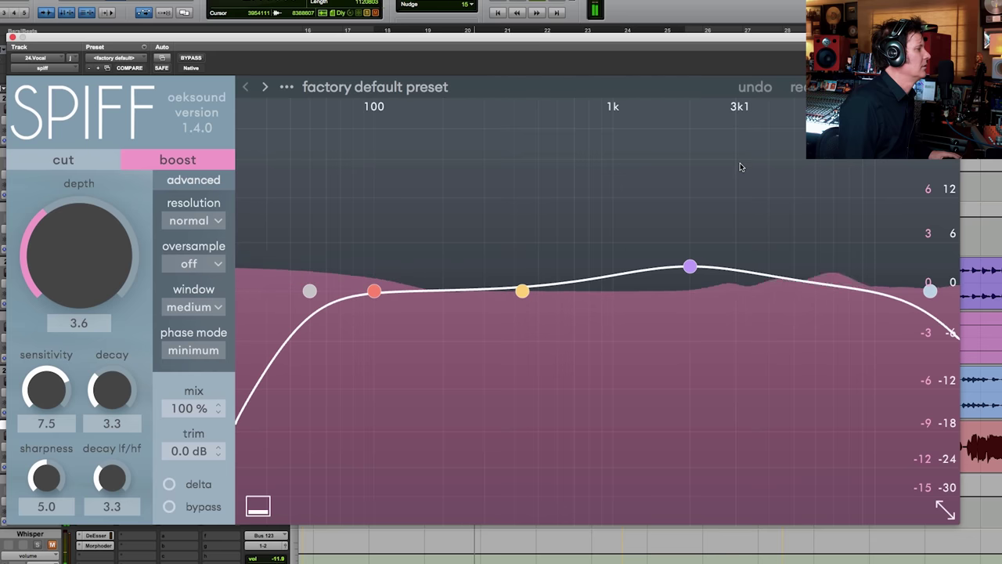
left_click_drag(690, 268, 745, 177)
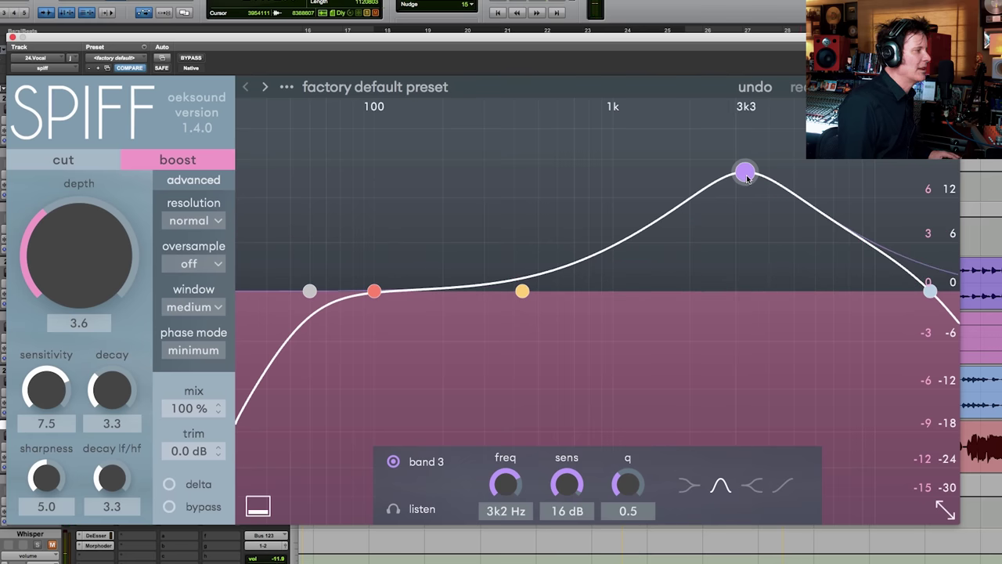
left_click_drag(747, 179, 765, 164)
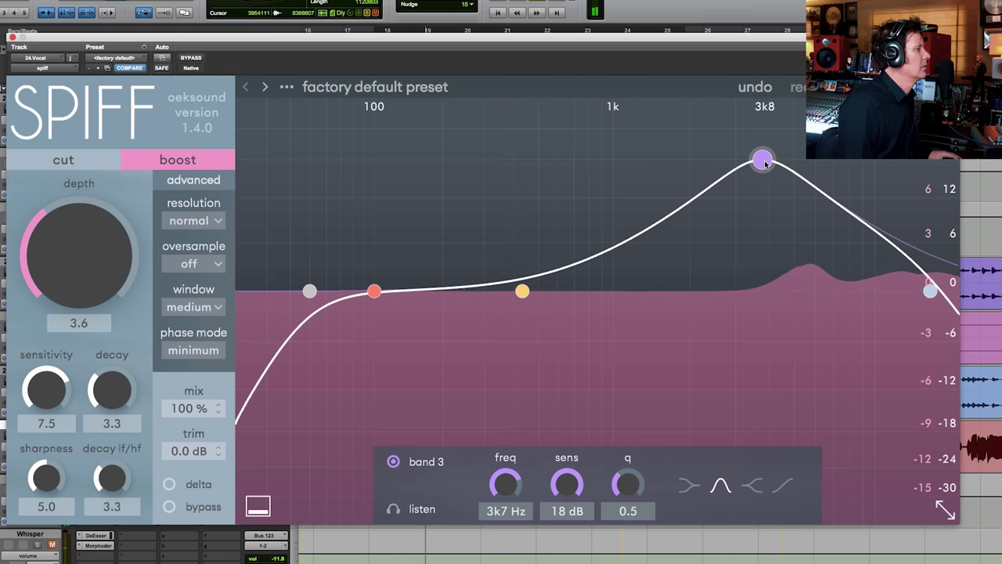
left_click_drag(765, 163, 718, 282)
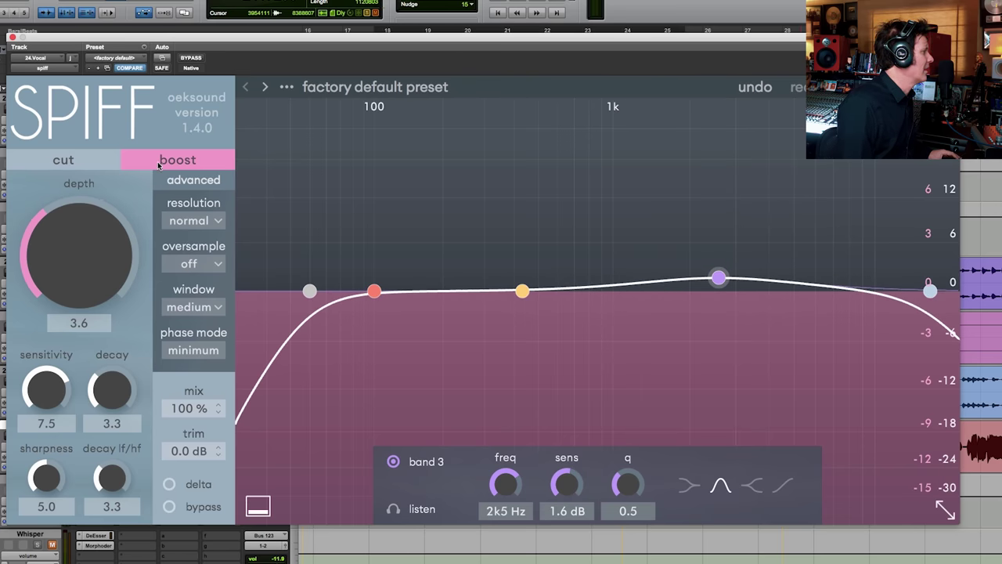
Switch spiff to cut mode and set band 1 to about 211 Hz with 4.3 dB sensitivity and band 2 to 435 Hz with 3.3 dB
left_click(64, 159)
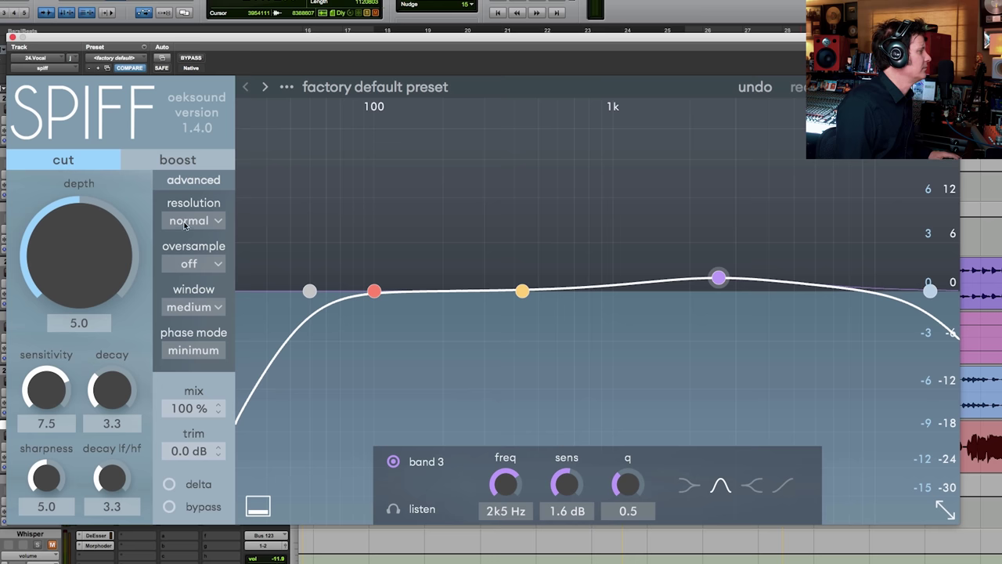
left_click_drag(374, 292, 451, 244)
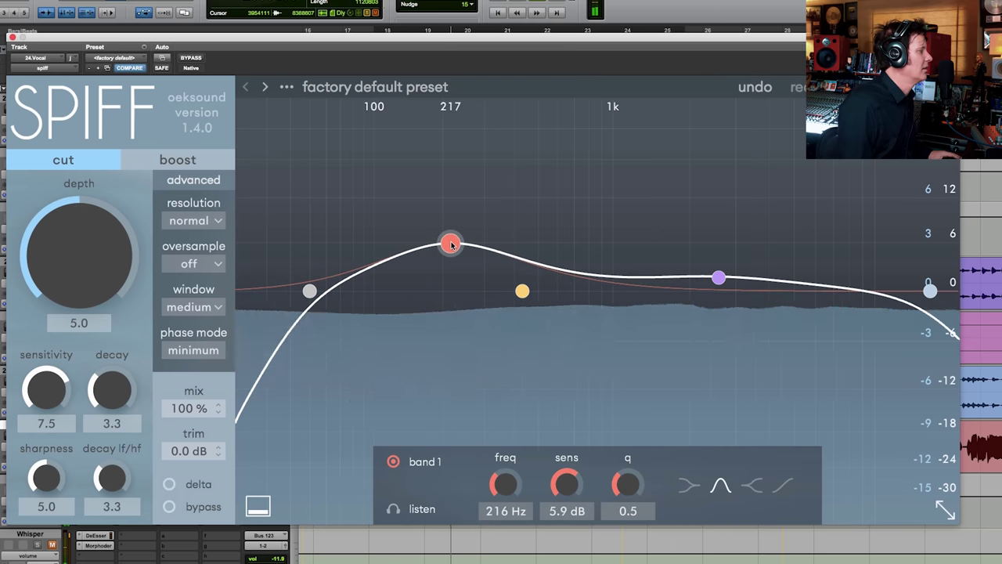
left_click_drag(451, 244, 450, 250)
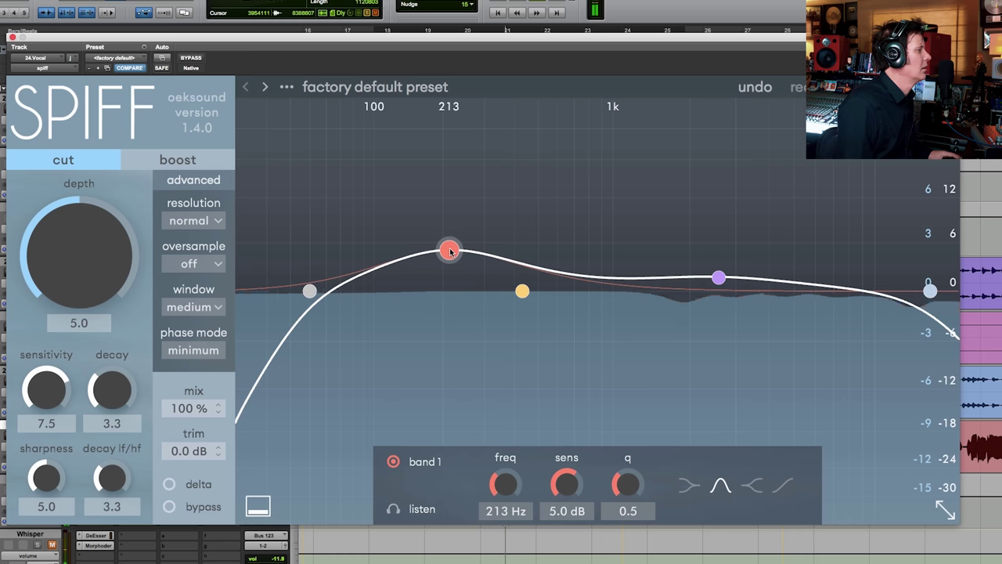
left_click_drag(522, 292, 526, 268)
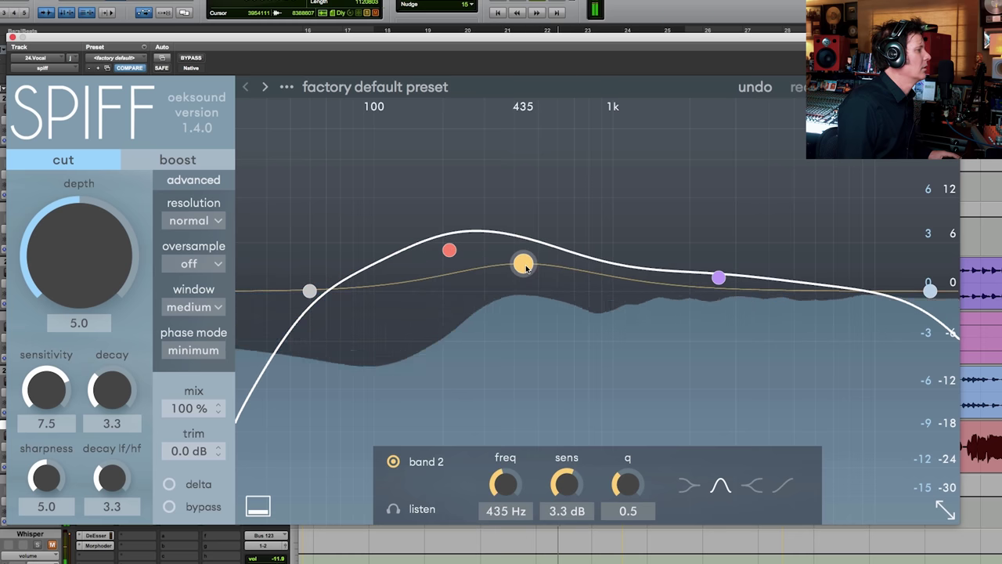
left_click(720, 278)
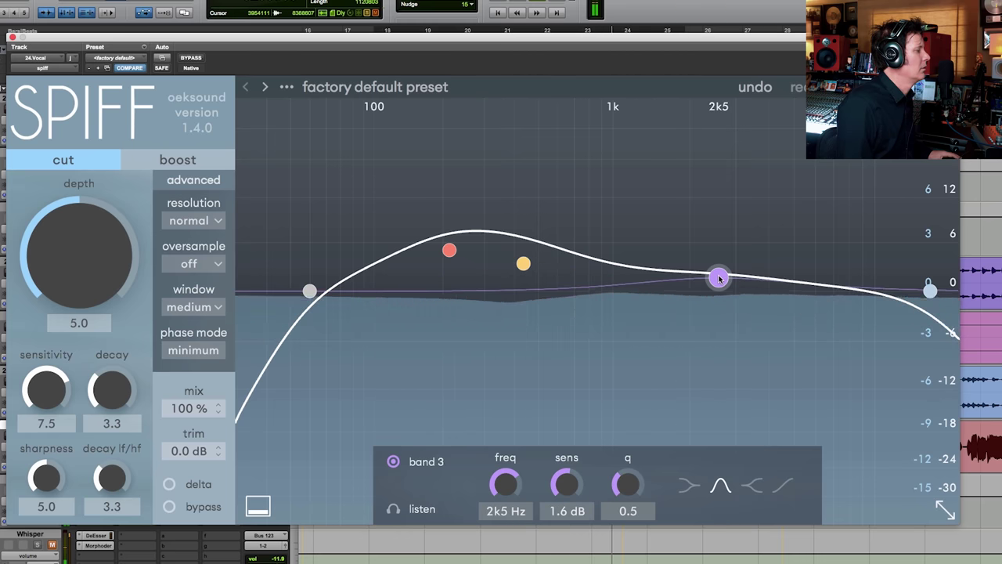
left_click(443, 253)
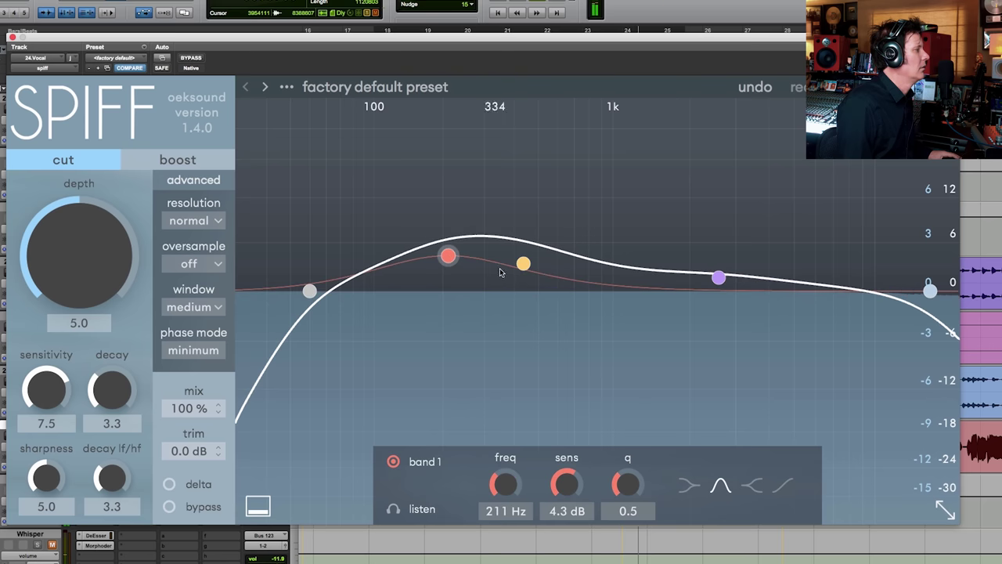
left_click(523, 265)
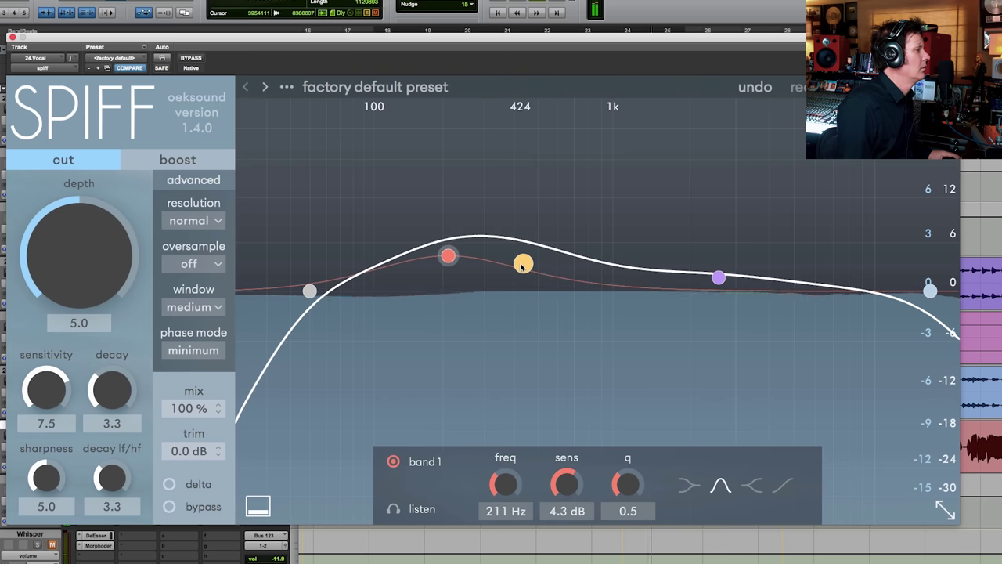
Disable band 3 and the hi cut filter in spiff
left_click(719, 278)
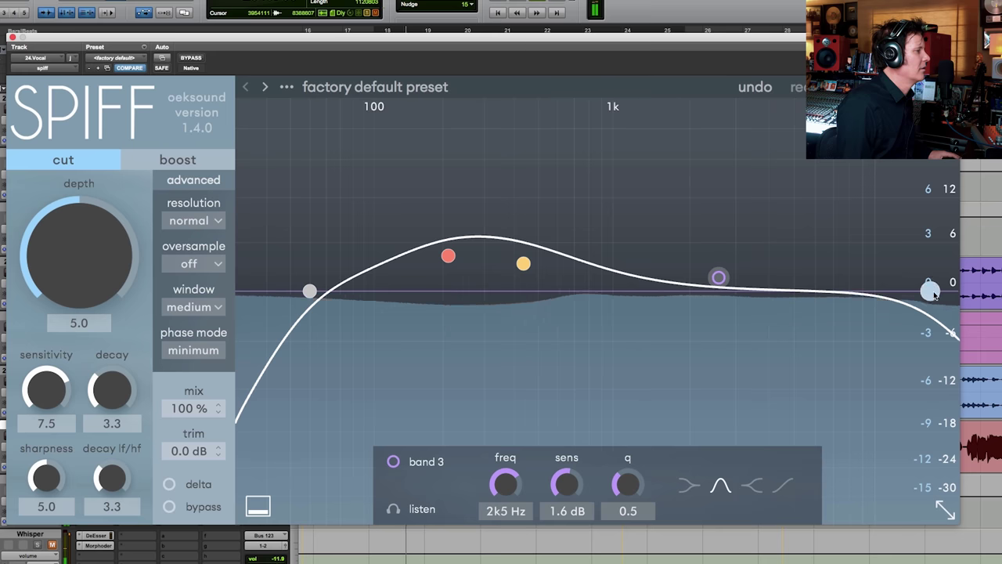
left_click(930, 291)
left_click(393, 462)
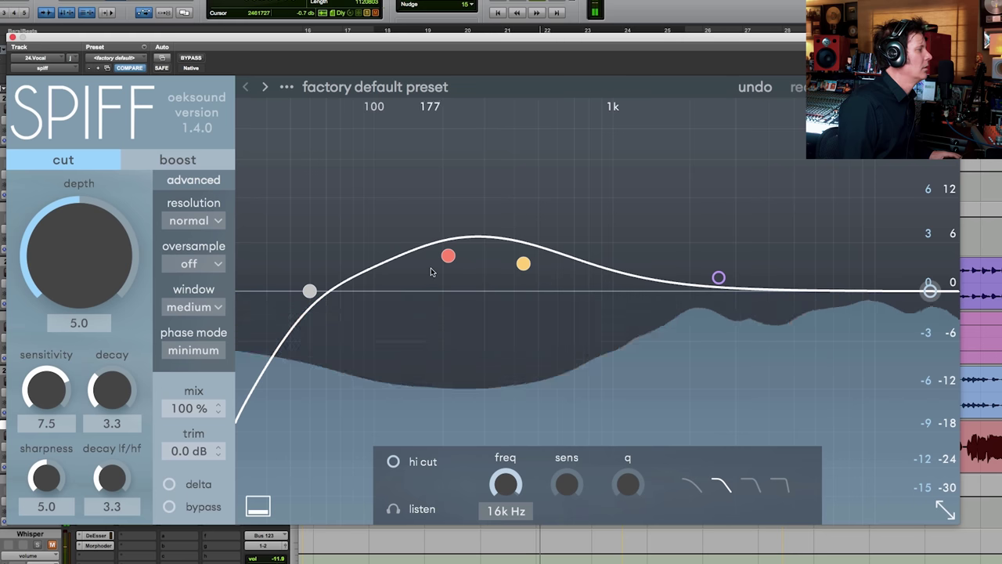
Lower the lo cut frequency to 31 Hz and move band 1 to 180 Hz with 5.6 dB sensitivity
left_click_drag(307, 292, 267, 253)
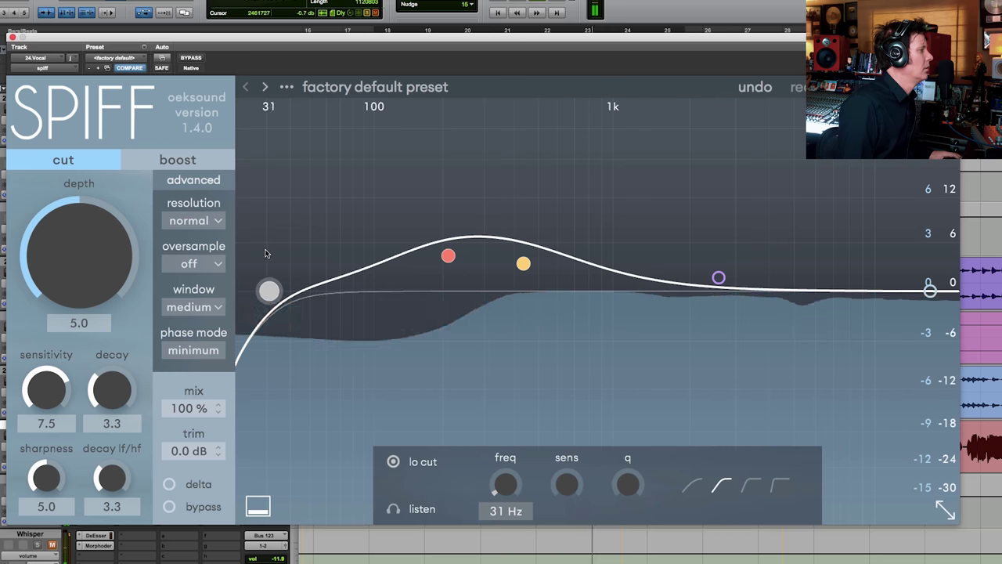
left_click_drag(444, 258, 426, 248)
Compare the vocal with and without spiff by toggling the plug-in's bypass during playback
left_click(193, 59)
left_click(193, 59)
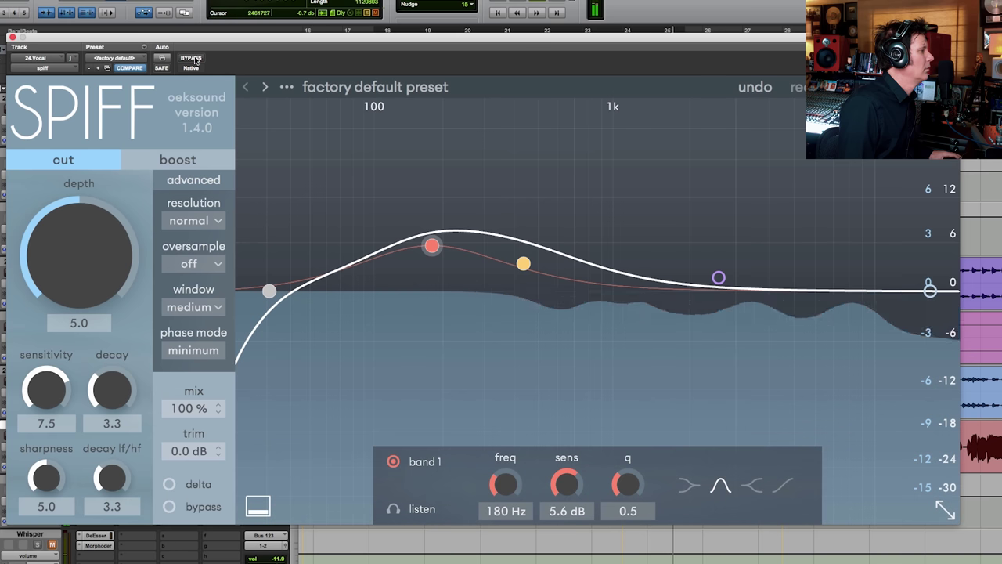
left_click(193, 59)
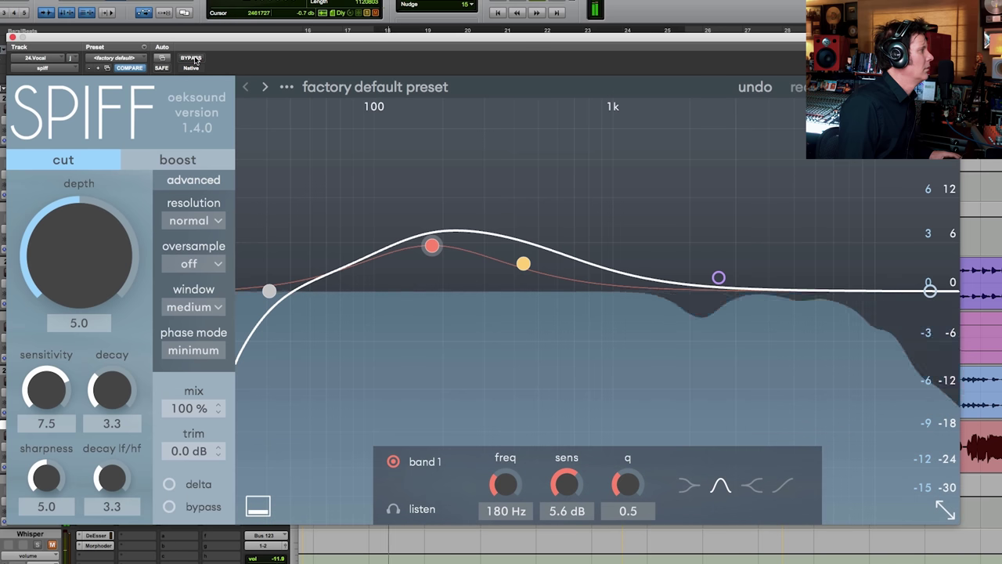
left_click(193, 59)
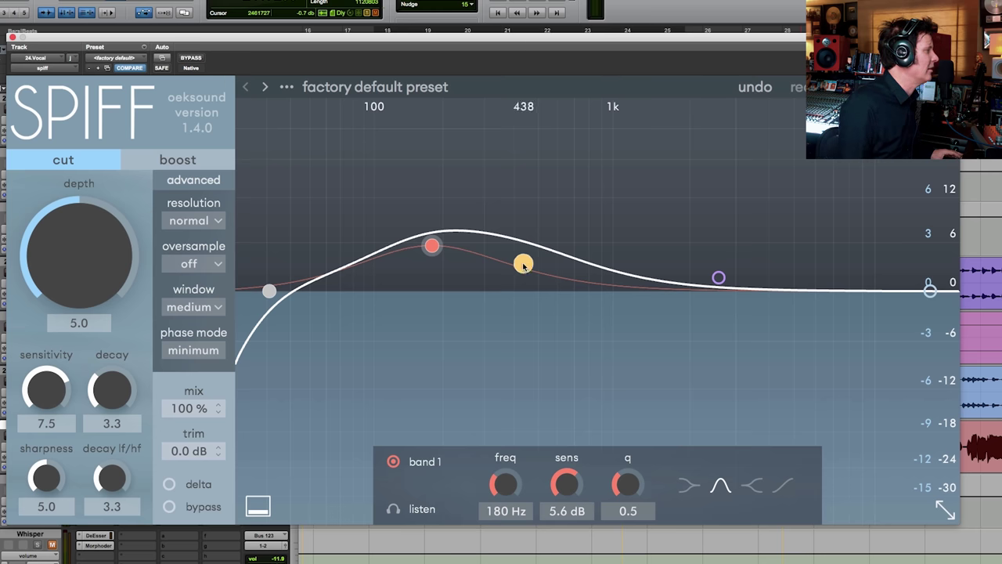
Nudge band 2 to 442 Hz at 3.3 dB sensitivity and reselect band 1
left_click_drag(523, 265, 525, 265)
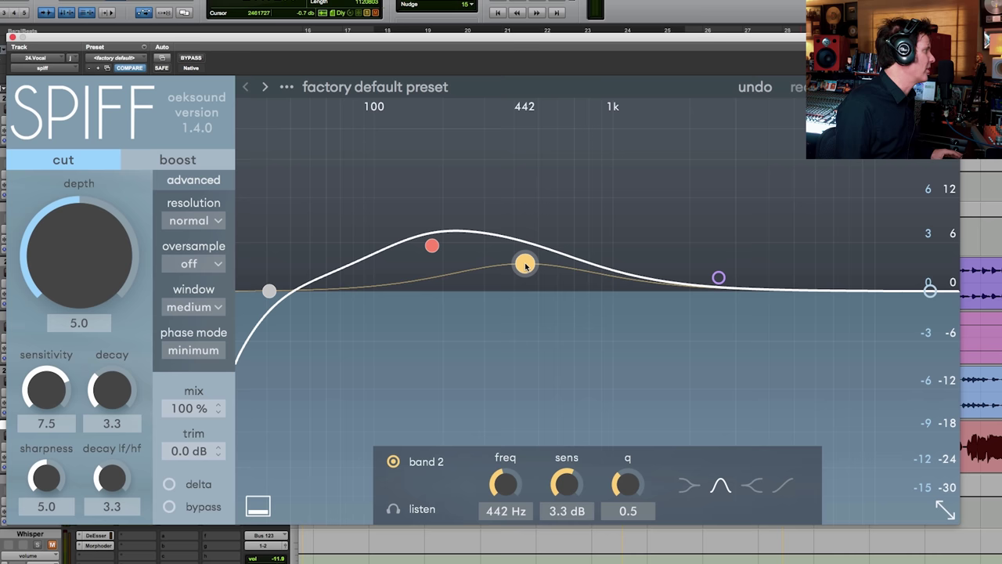
left_click(427, 248)
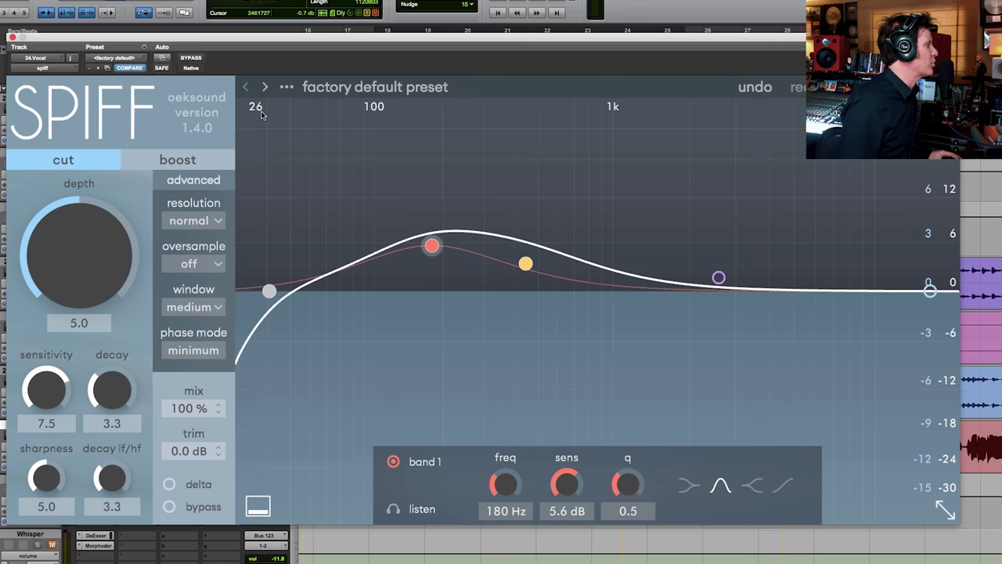
Raise the spiff cut depth to 7.7 while the vocal plays in the full mix
left_click_drag(251, 41, 251, 561)
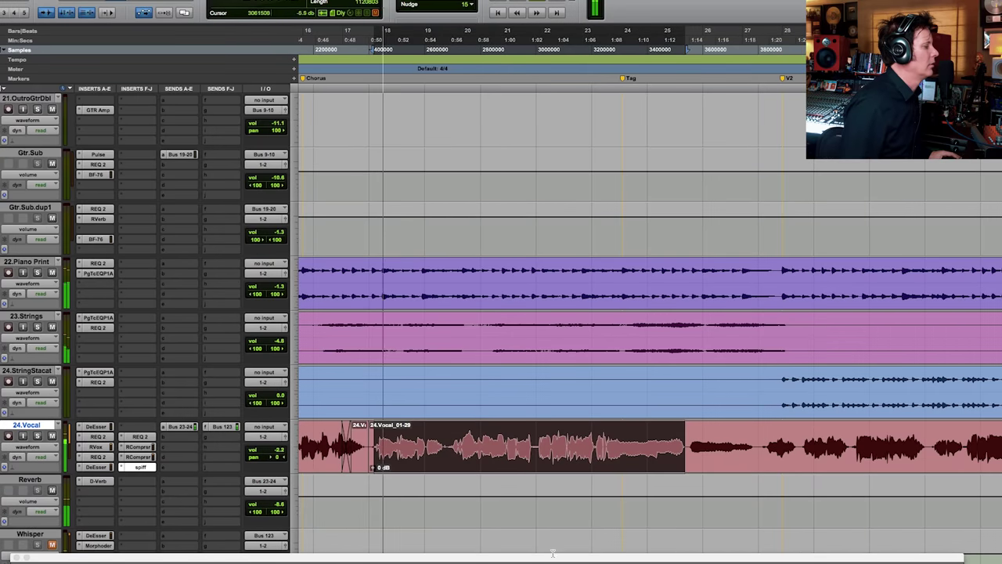
left_click_drag(559, 560, 577, 163)
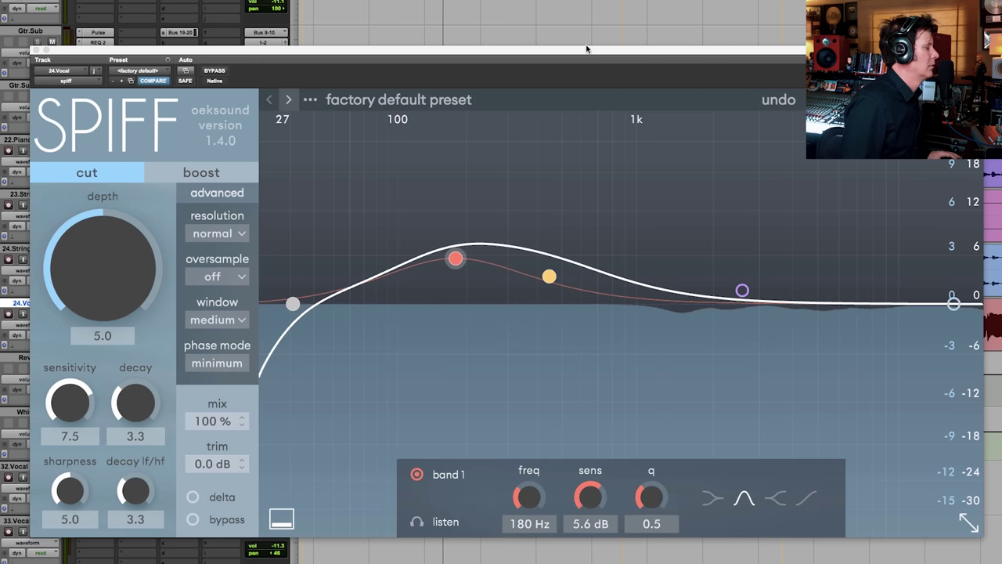
left_click_drag(94, 259, 100, 219)
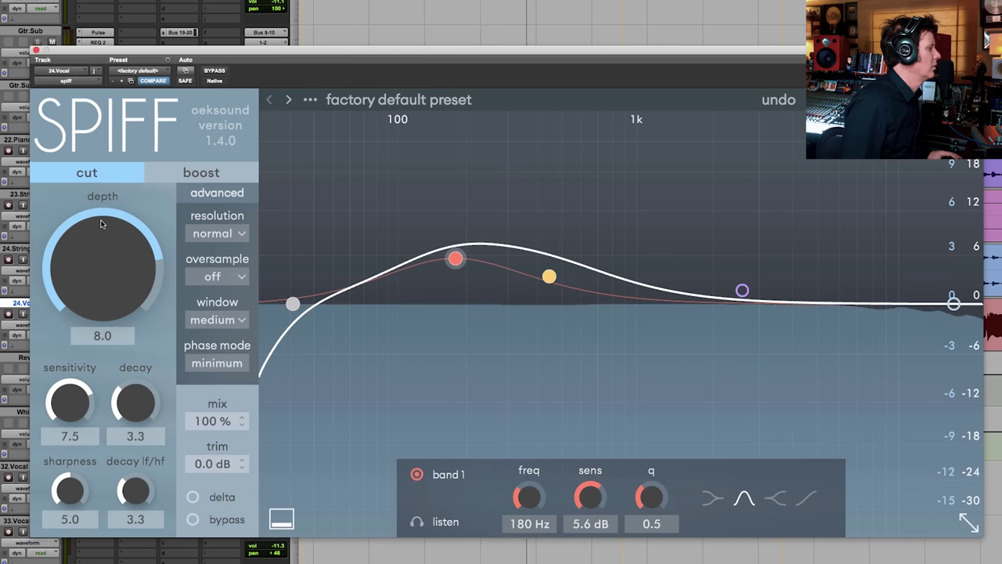
left_click_drag(101, 219, 97, 223)
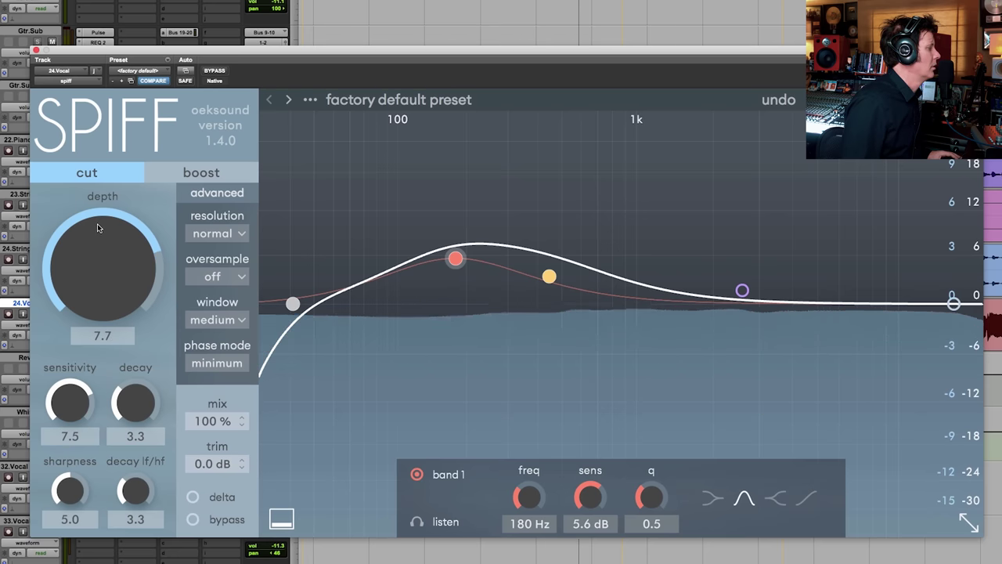
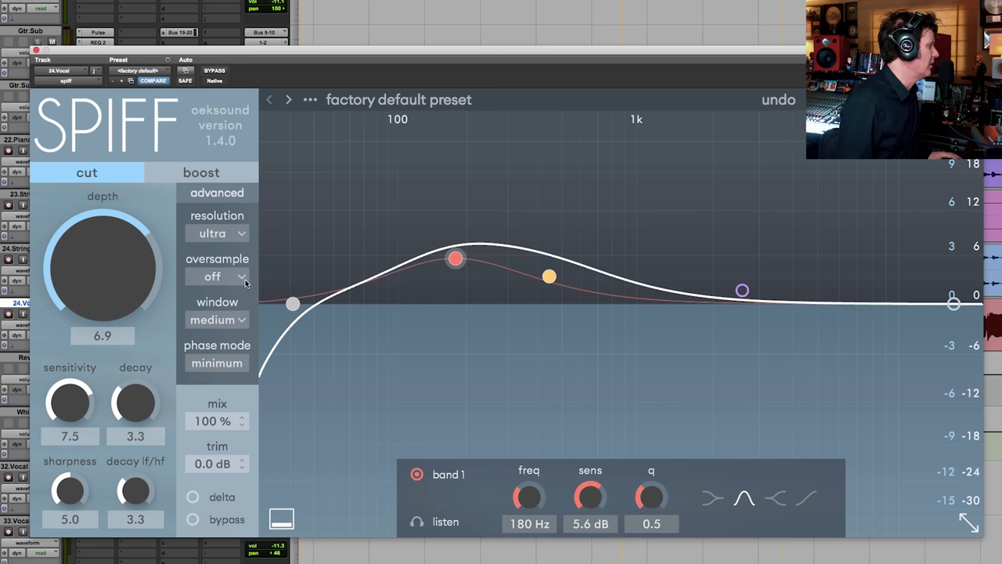
Set spiff's oversampling to 4x and its phase mode to linear
left_click(217, 329)
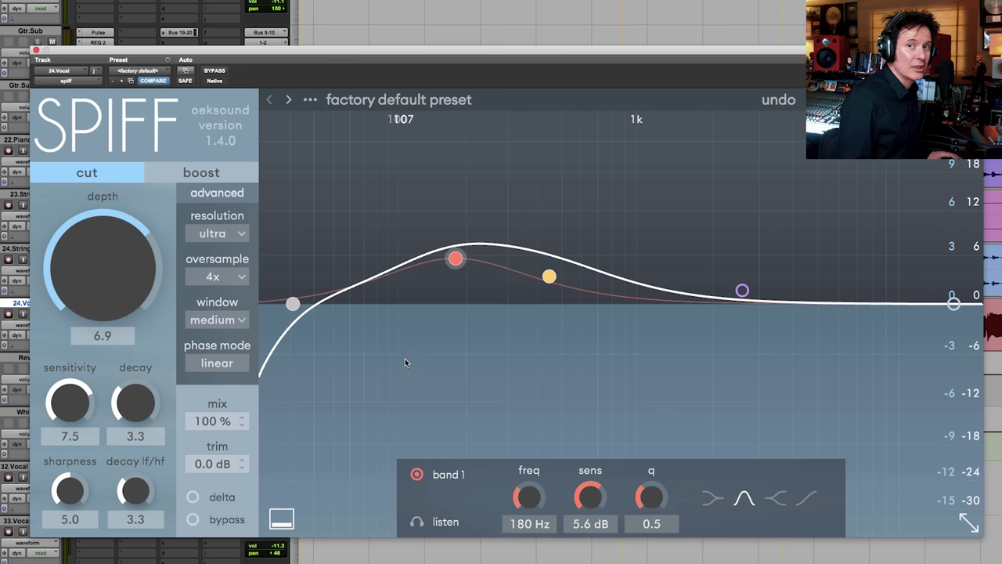
Play the vocal and compare it with and without spiff by toggling the plug-in's bypass
key("space")
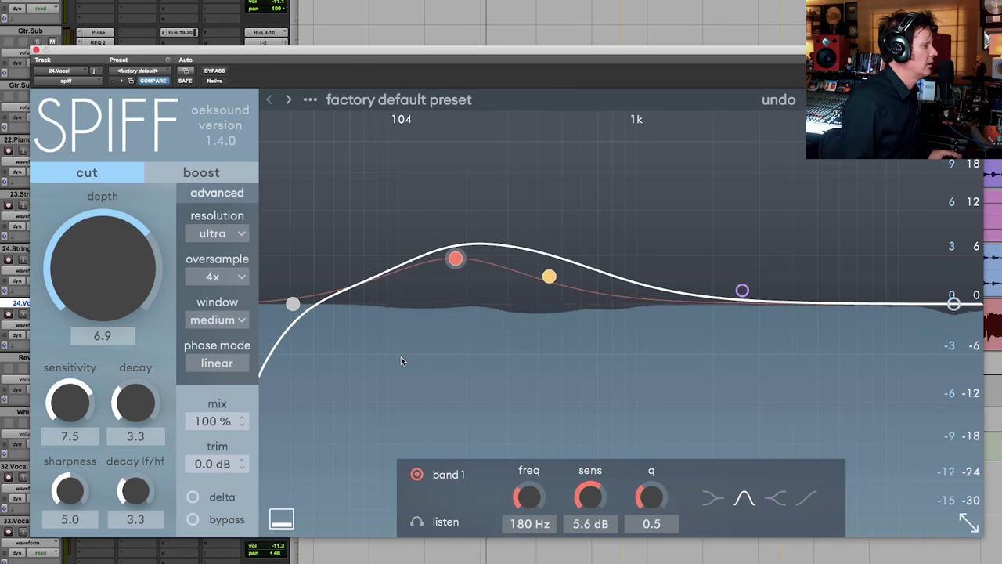
left_click(214, 71)
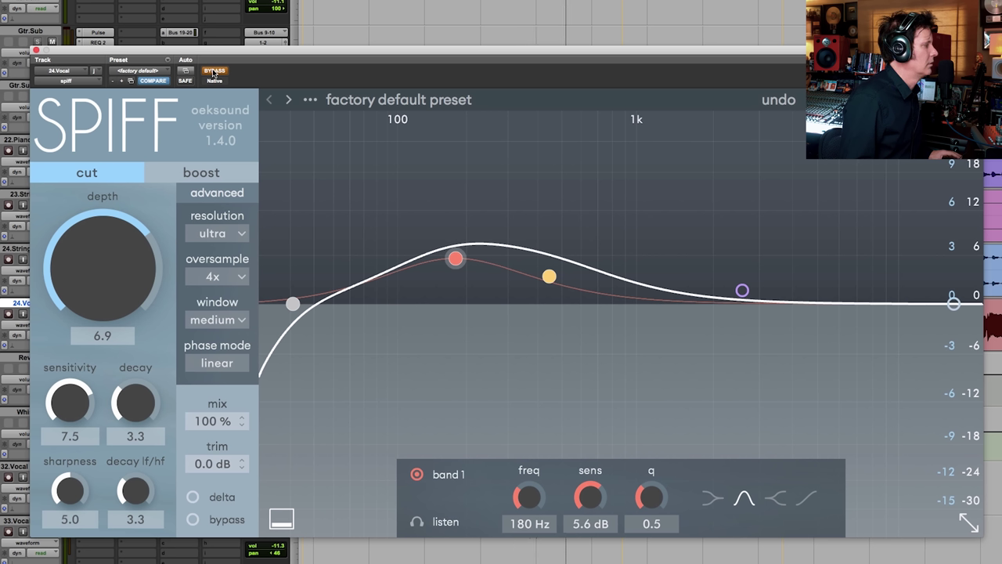
left_click(213, 71)
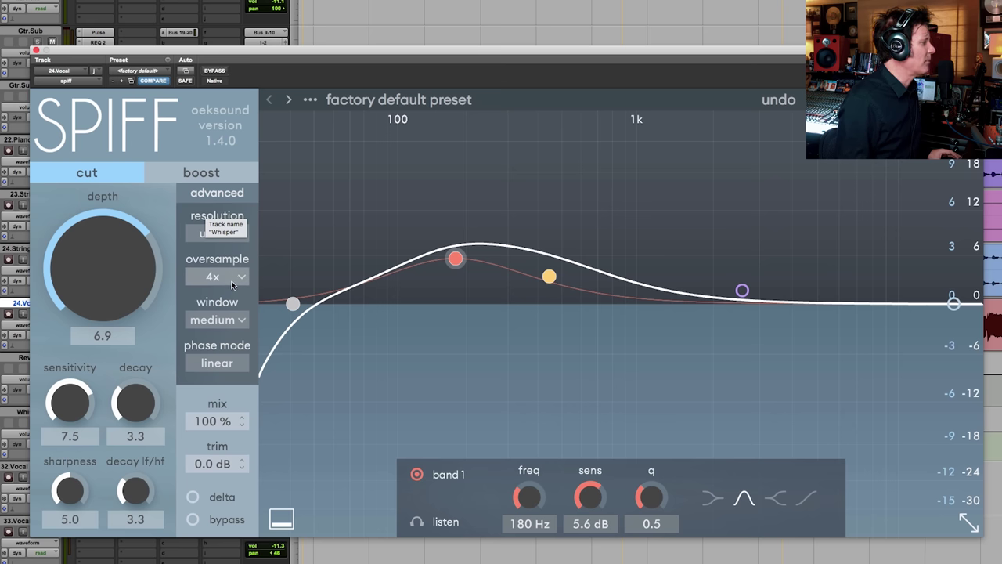
Set spiff's window option to long, play the vocal with it, and close the plug-in
left_click(228, 320)
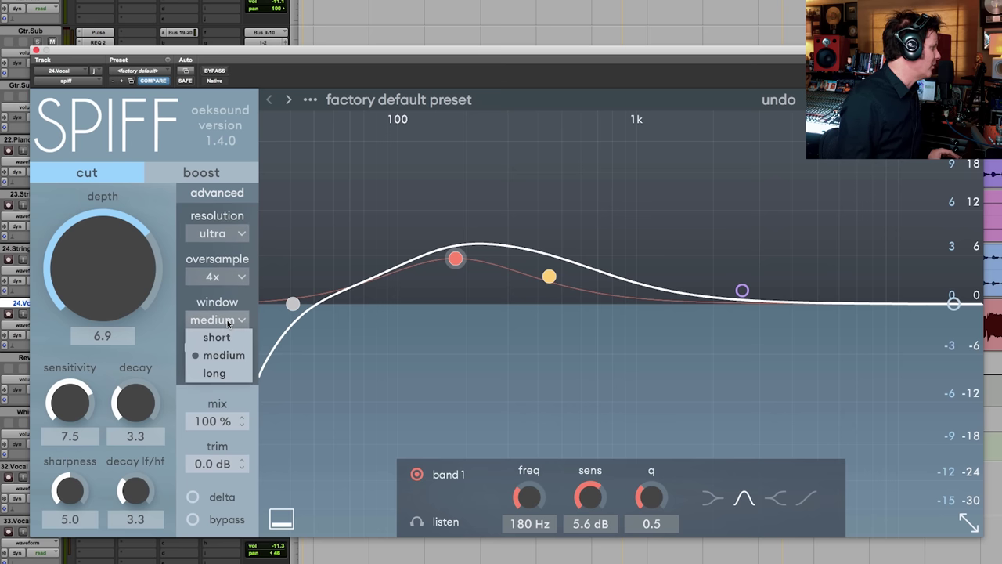
left_click(241, 373)
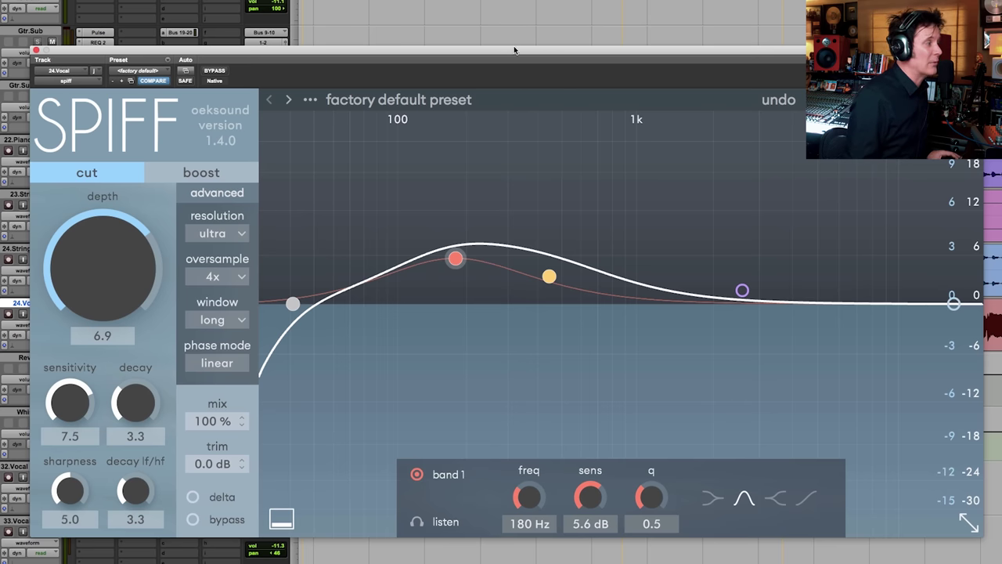
left_click_drag(514, 49, 516, 38)
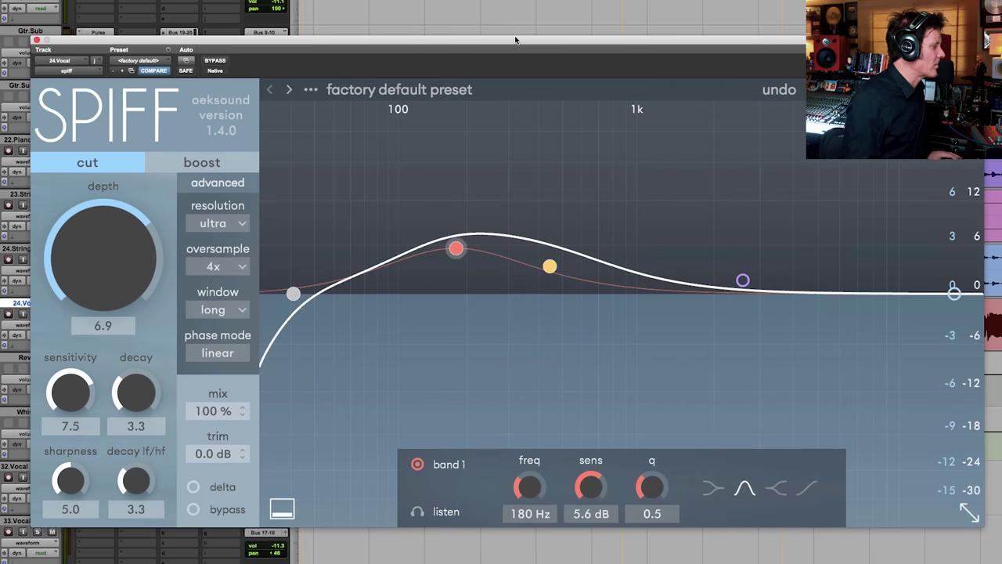
key("space")
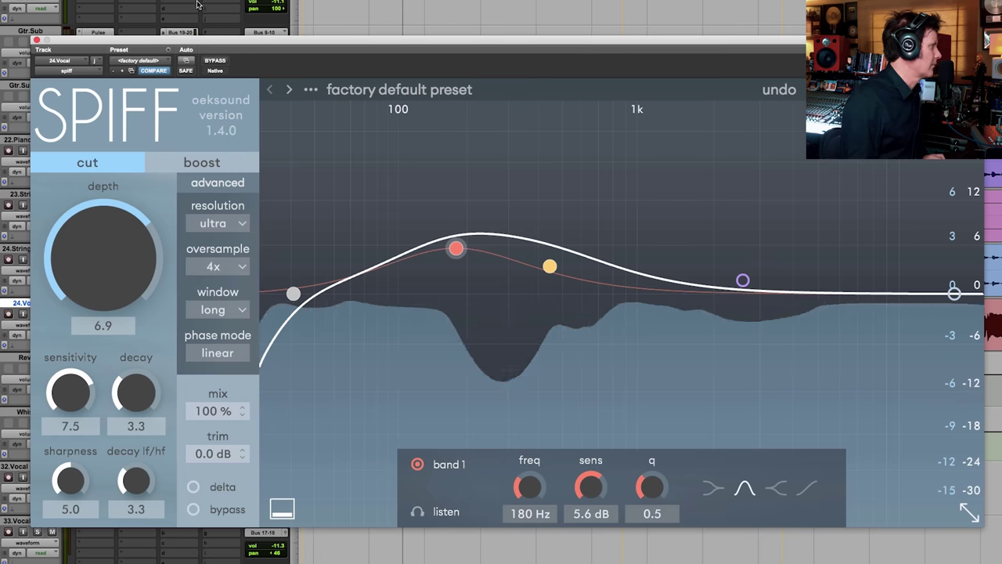
key("space")
left_click(36, 39)
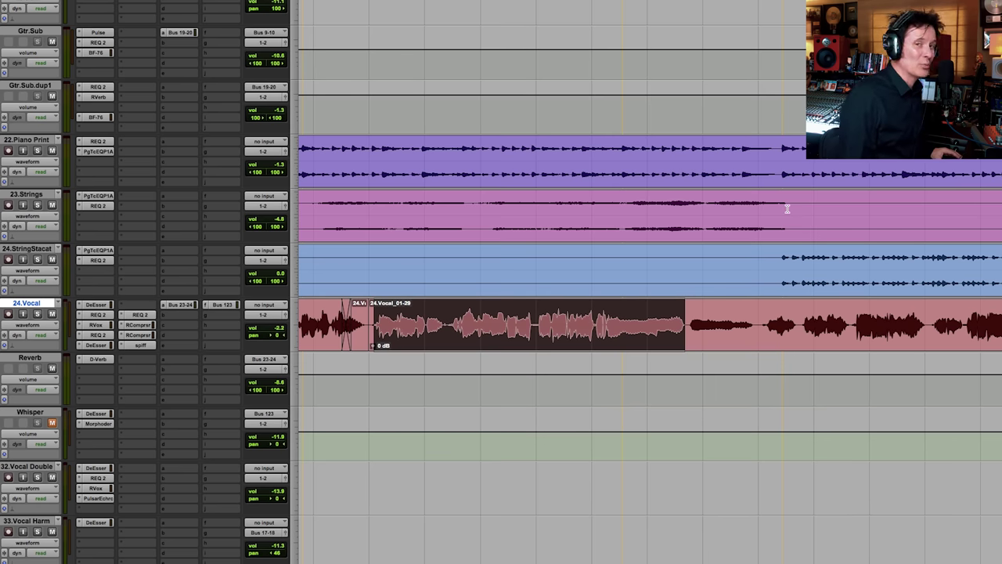
Audition the soloed outro guitar tracks from the point where their playing starts
scroll(787, 209, "up", 2)
scroll(787, 209, "up", 3)
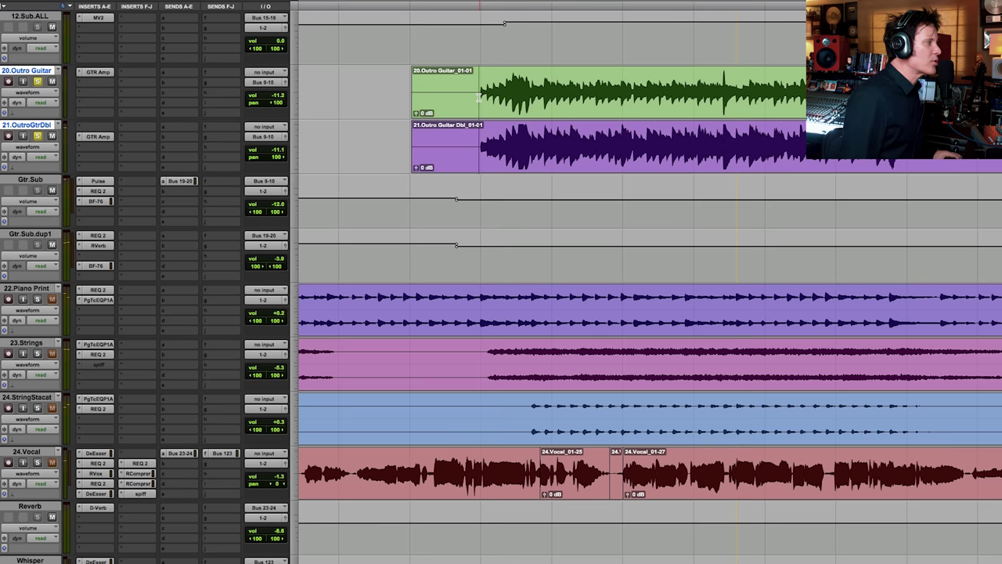
left_click(479, 97)
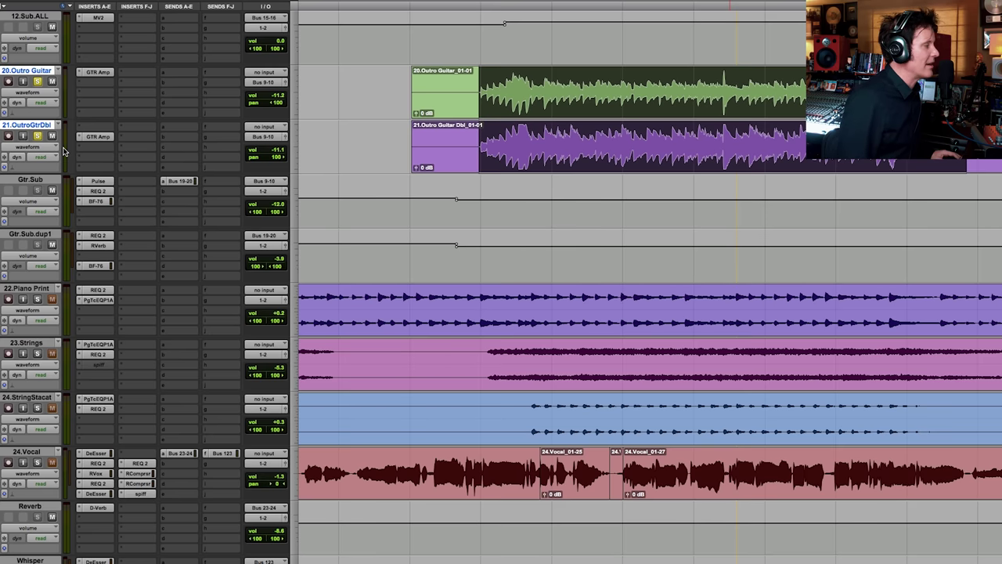
key("space")
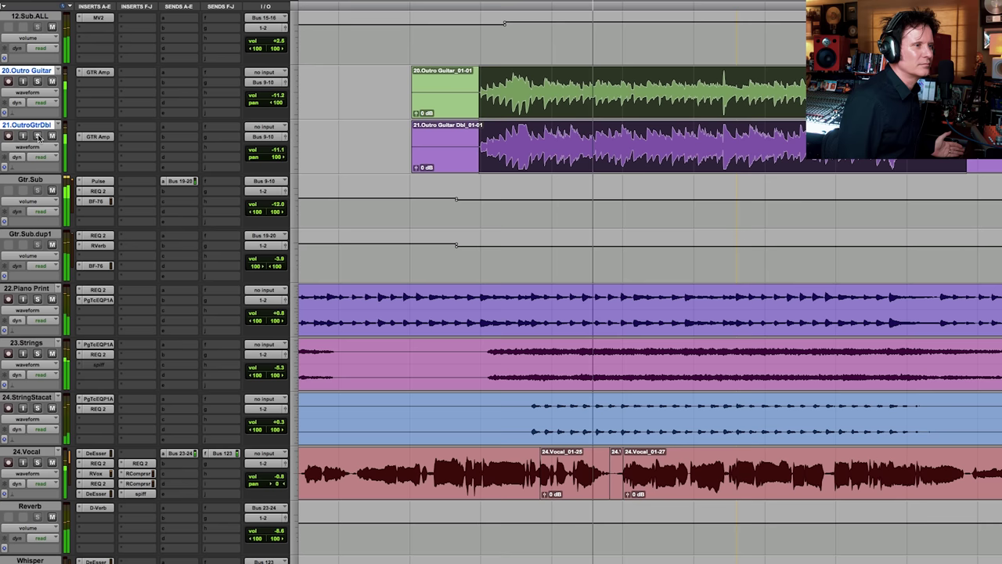
left_click(51, 191)
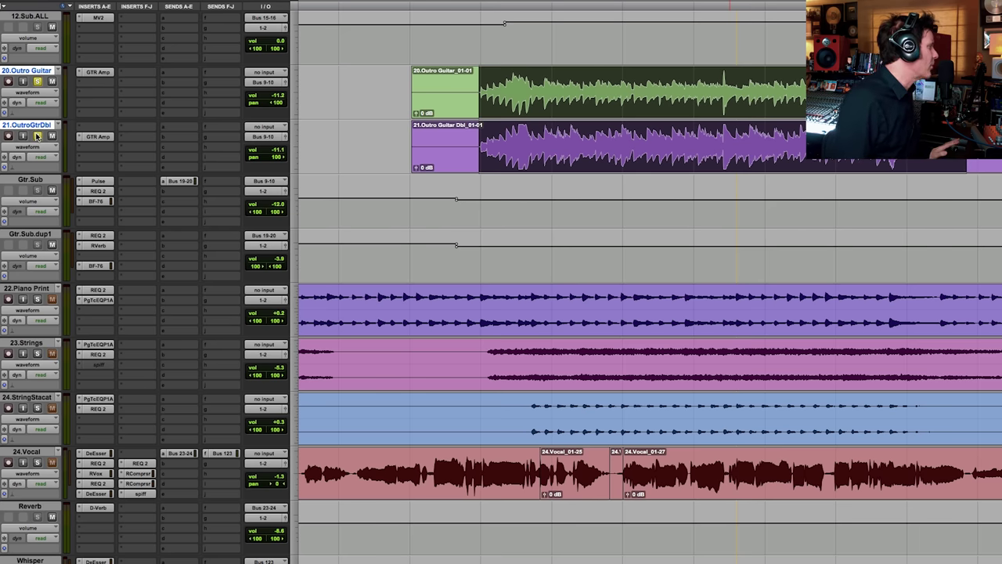
Insert multichannel spiff on the Gtr.Sub track in boost mode and raise band 3 to 4 kHz at 11 dB sensitivity
left_click(79, 213)
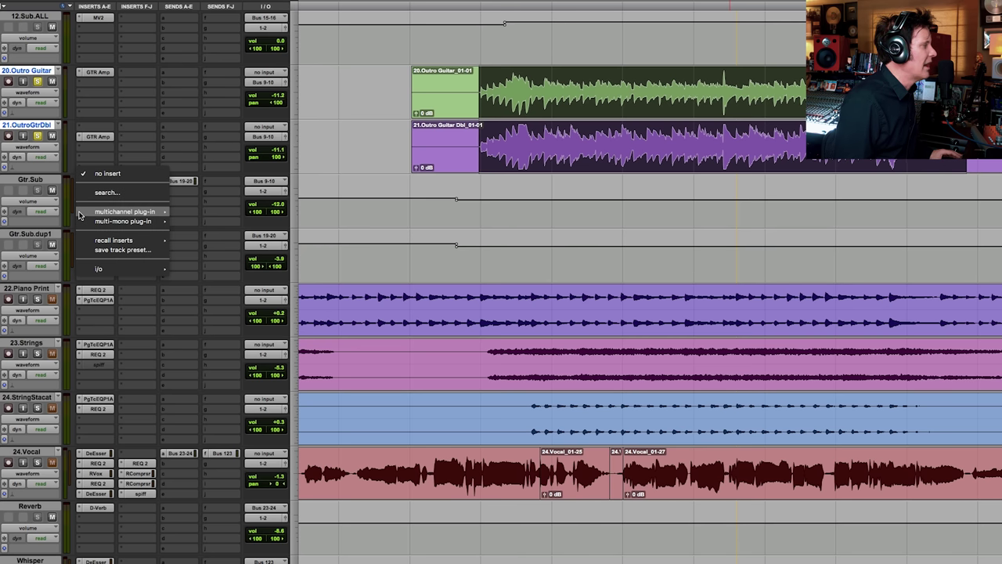
mouse_move(126, 211)
mouse_move(268, 527)
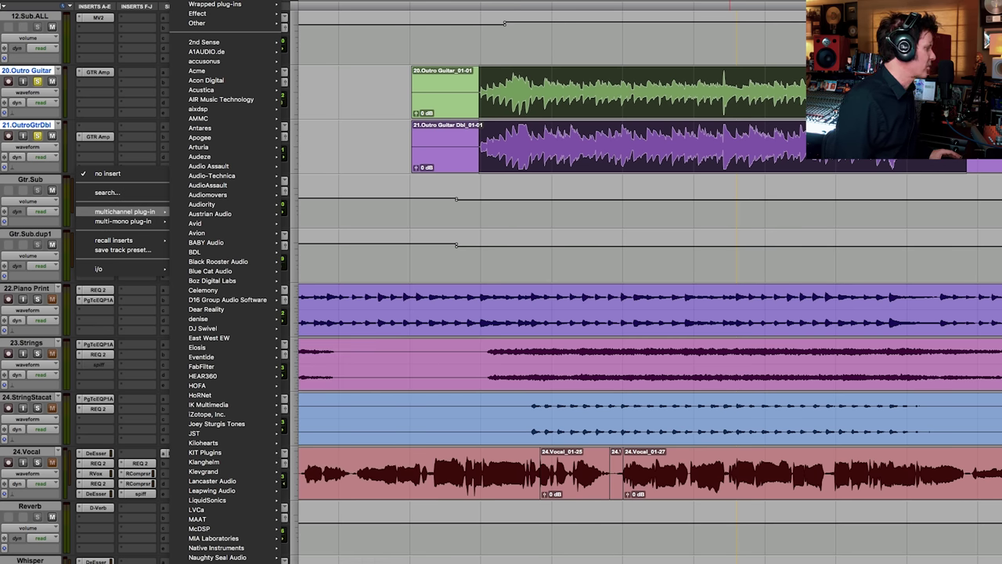
left_click(263, 404)
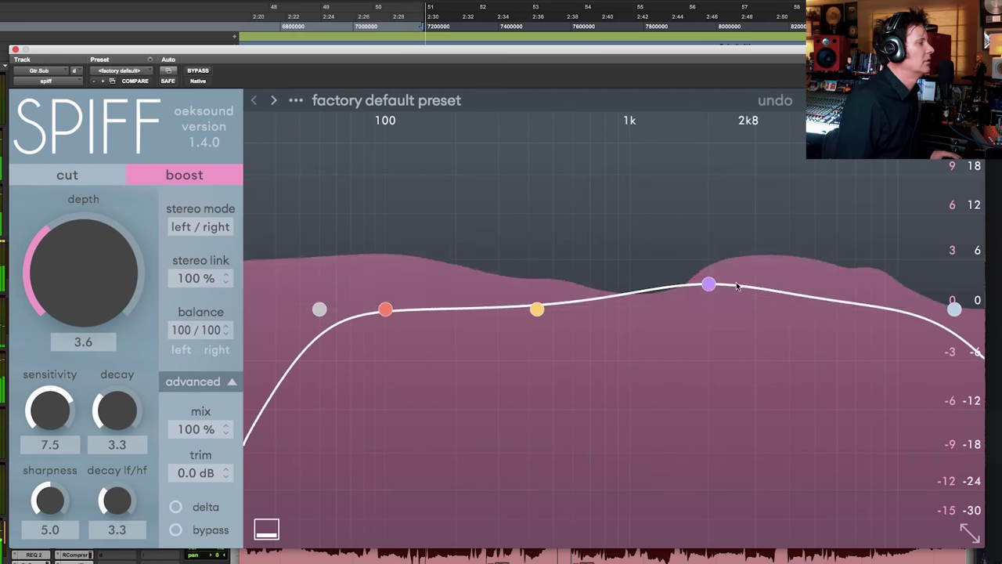
left_click_drag(709, 289, 791, 227)
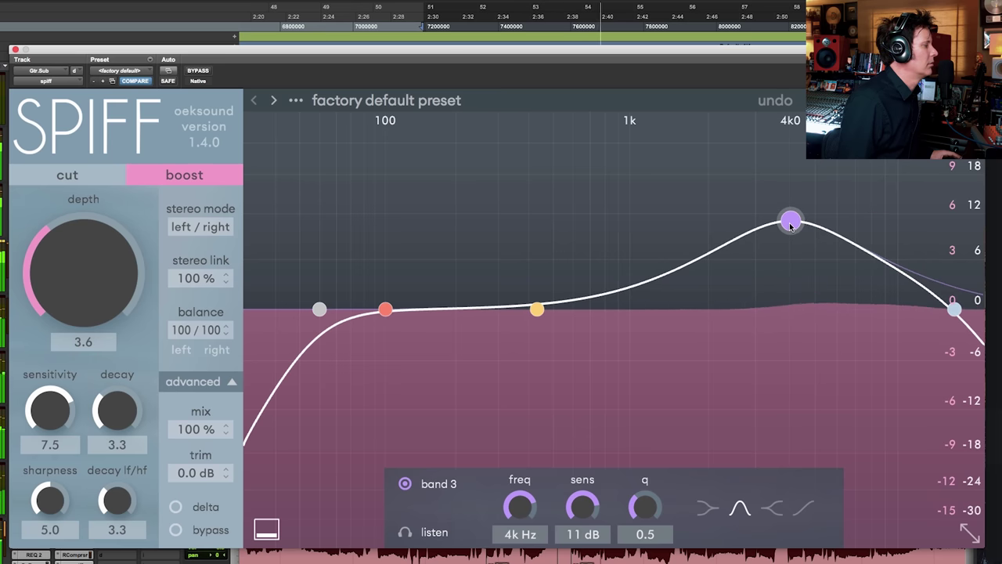
Compare the guitars with and without the transient boost by repeatedly bypassing spiff during playback
left_click(198, 71)
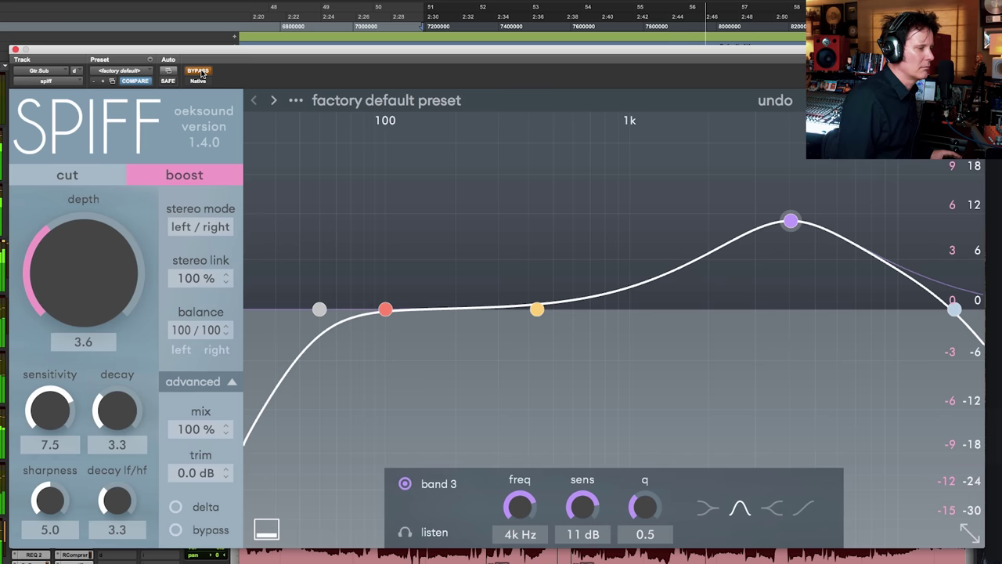
left_click(199, 72)
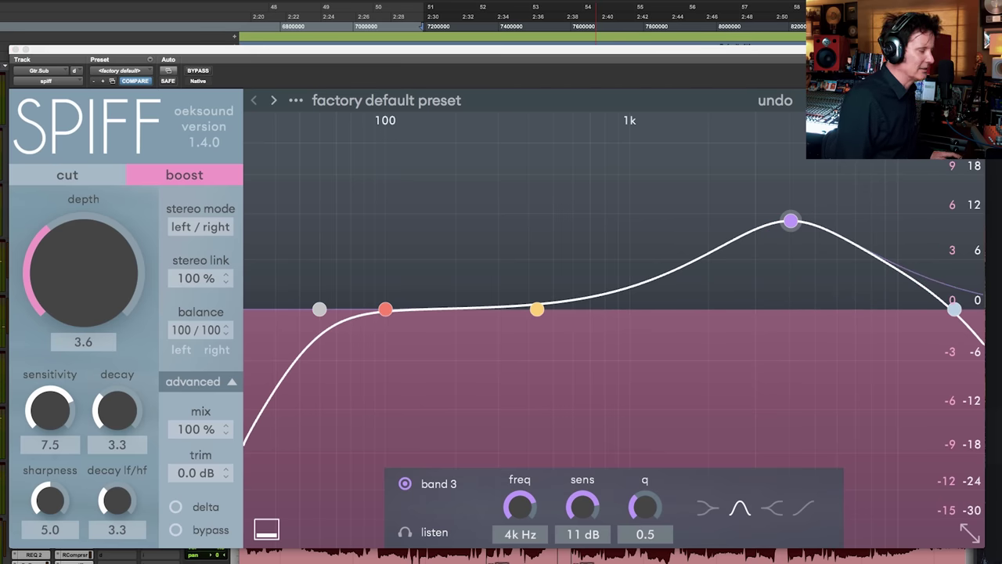
key("space")
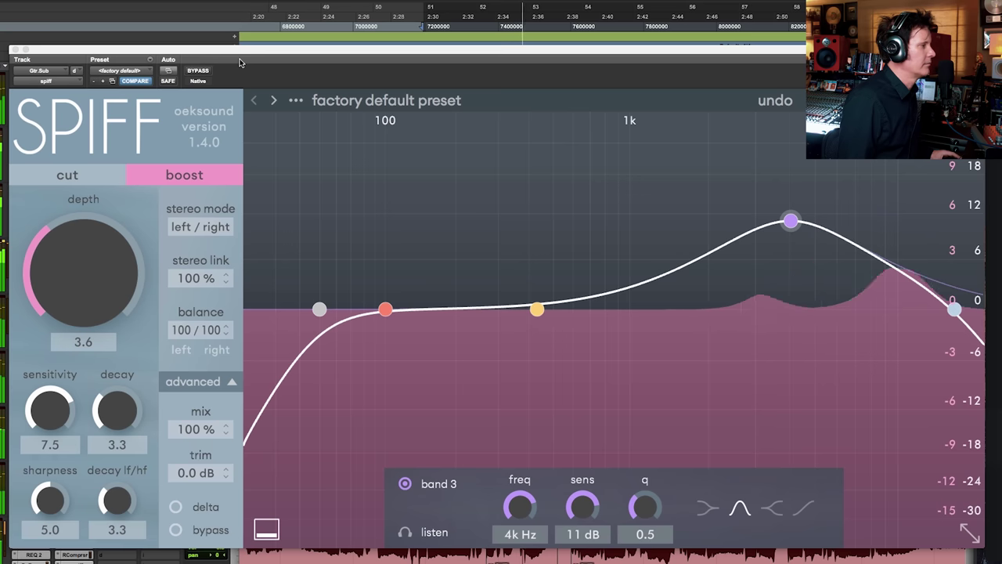
left_click(200, 73)
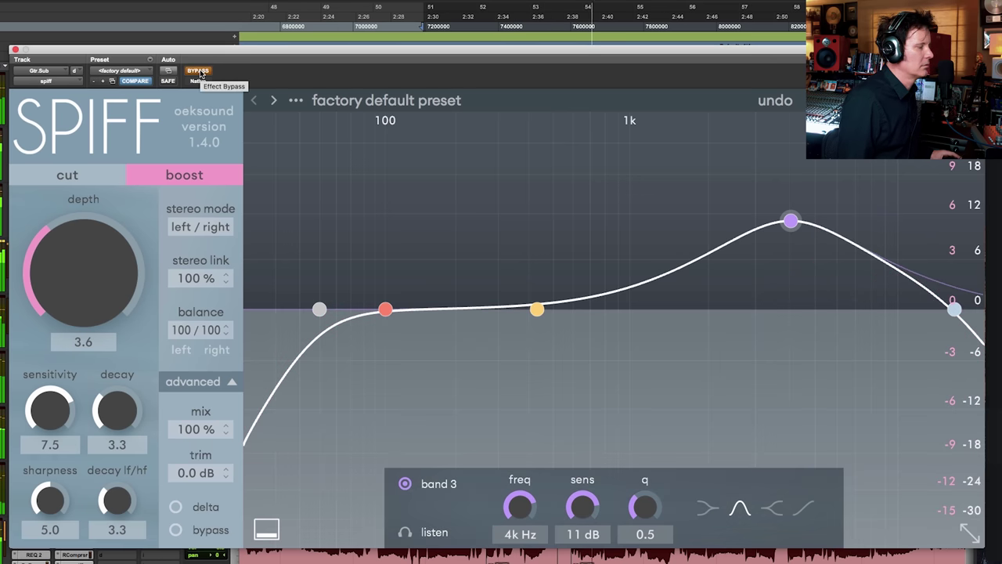
left_click(200, 73)
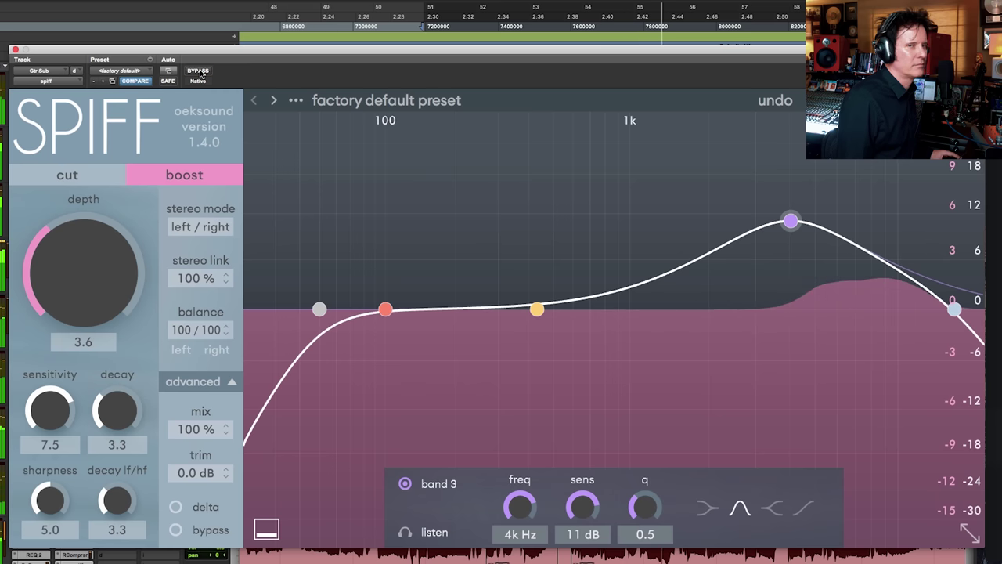
left_click(200, 73)
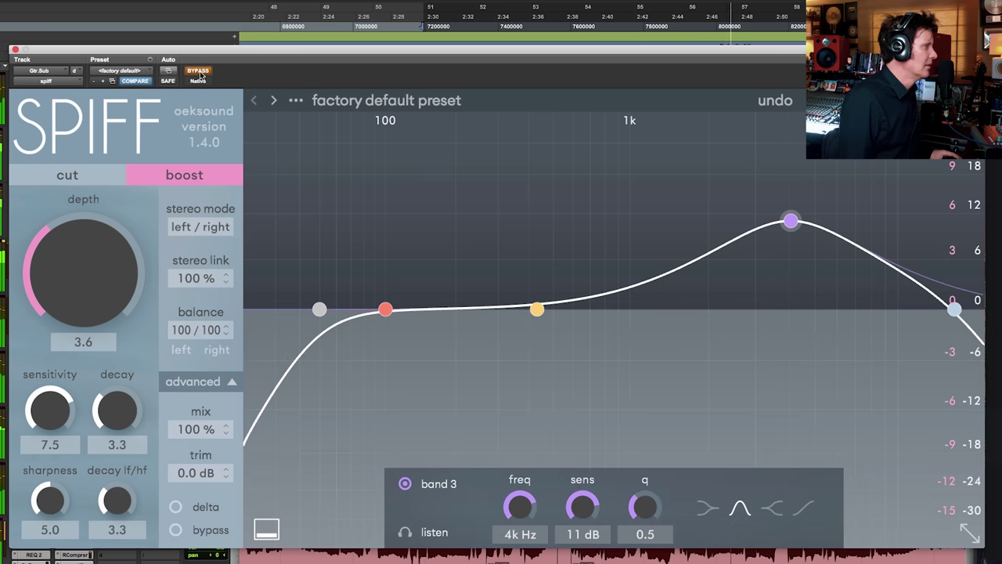
left_click(200, 73)
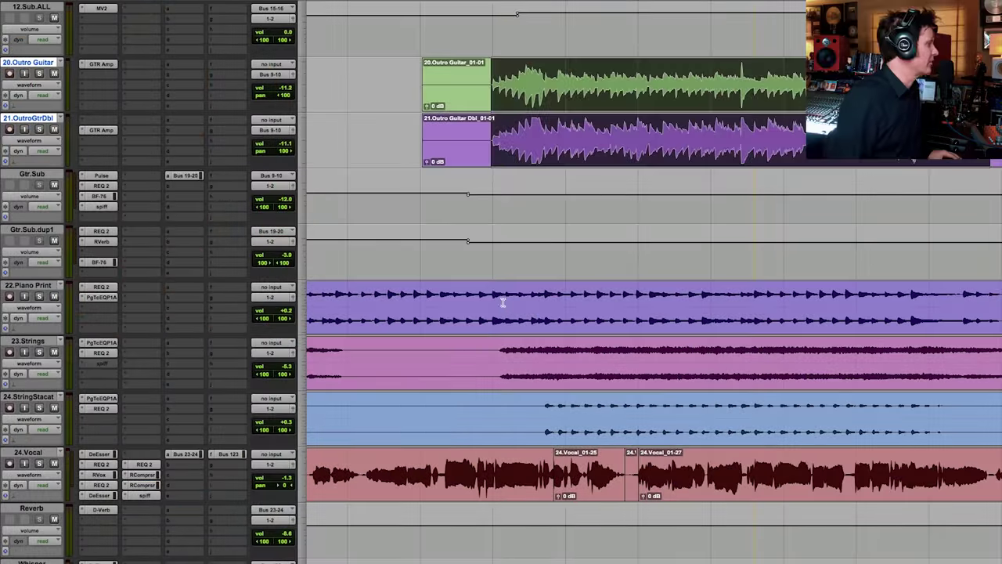
Audition the soloed Piano Print track from just before the strings enter and check its REQ 2 and PuigTec EQ settings
left_click(487, 299)
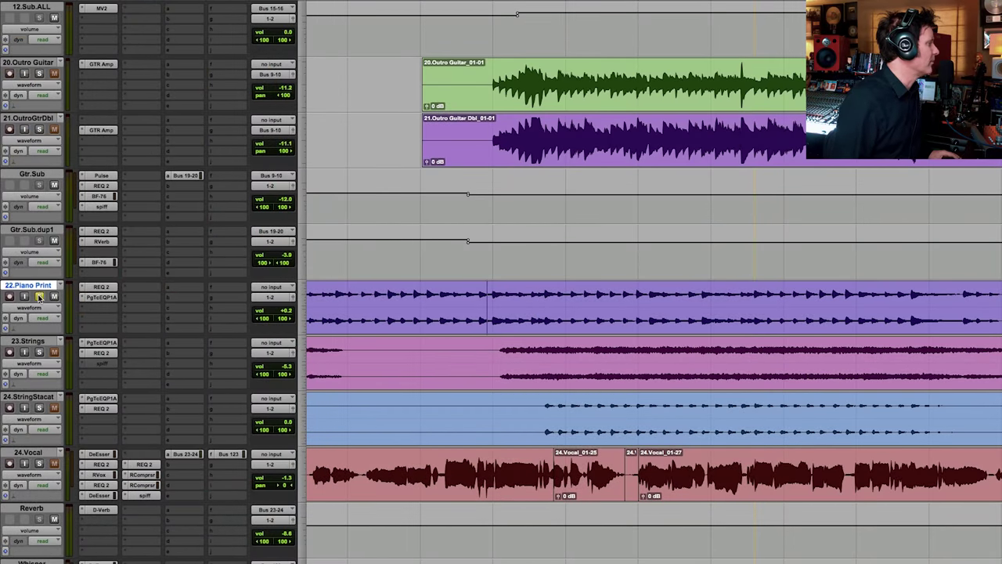
key("space")
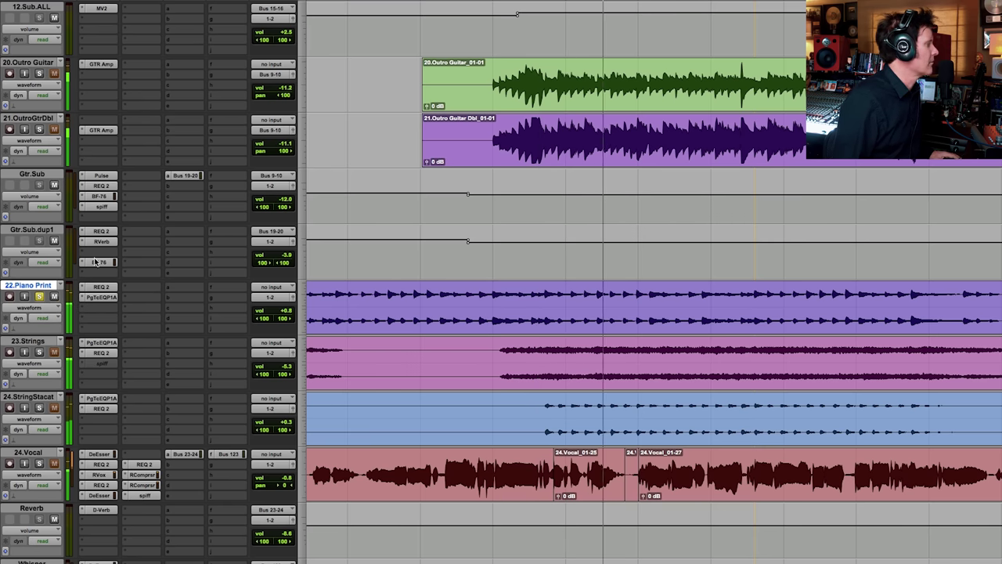
left_click(107, 288)
key("space")
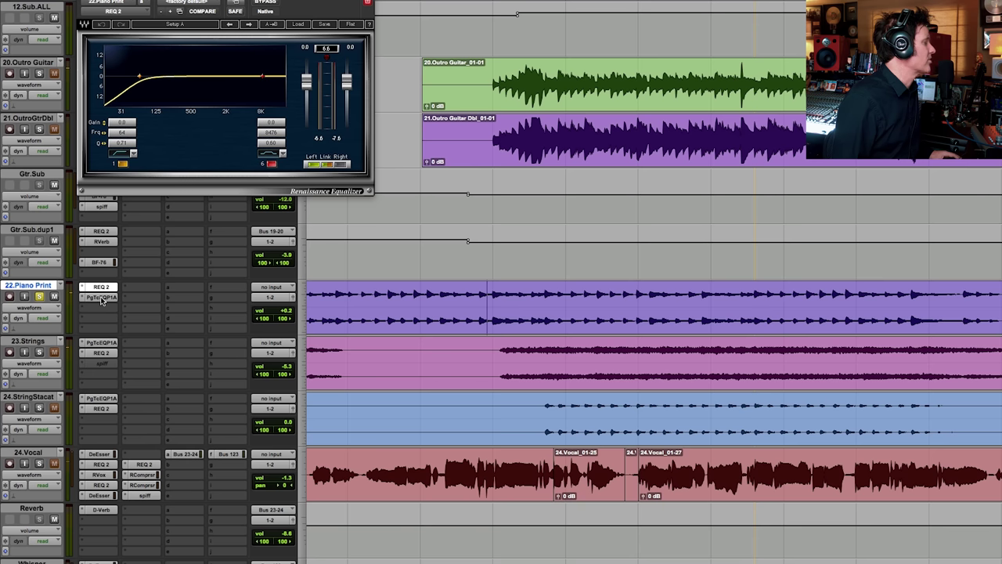
left_click(101, 298)
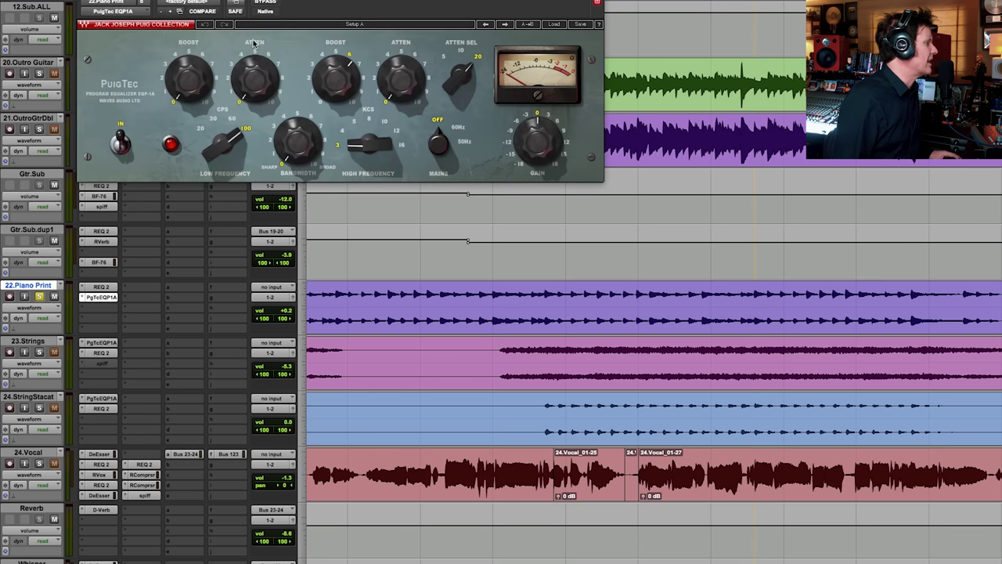
Insert spiff on the Piano Print track in boost mode and raise band 3 to 3.6 kHz at 9.8 dB sensitivity
left_click(101, 299)
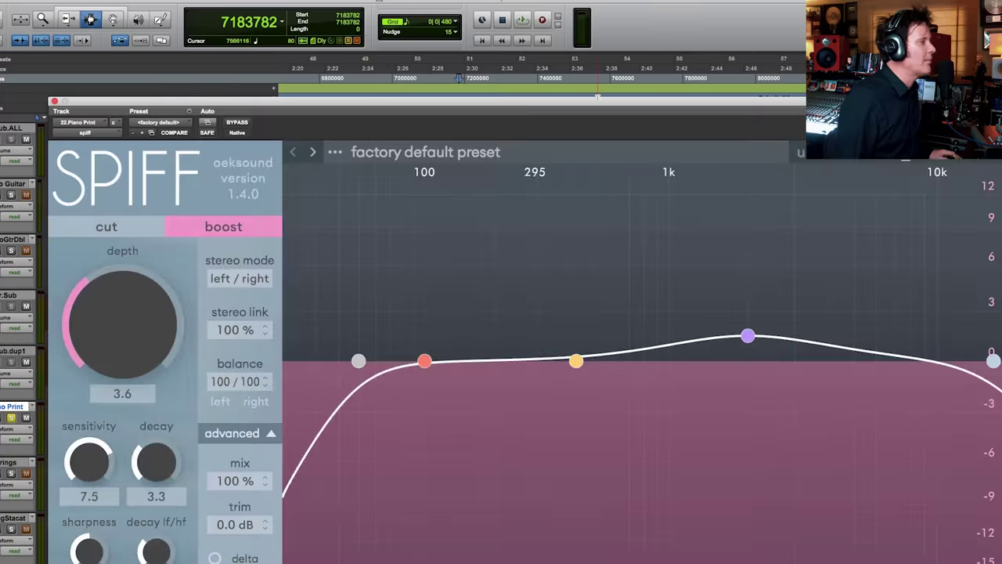
left_click_drag(598, 96, 562, 46)
key("space")
left_click_drag(714, 288, 783, 234)
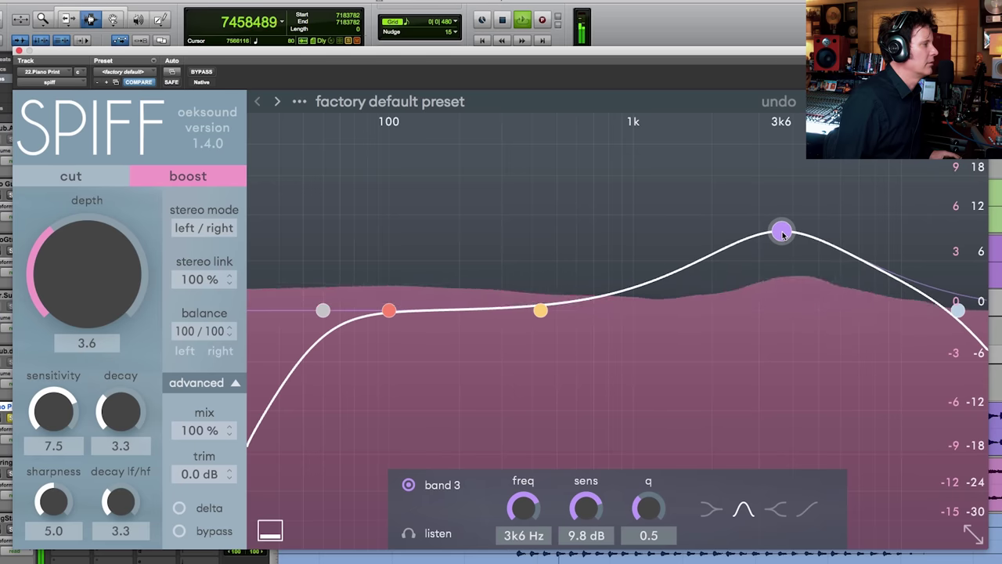
Compare the piano with and without spiff's boost by toggling bypass over two playbacks
left_click(202, 72)
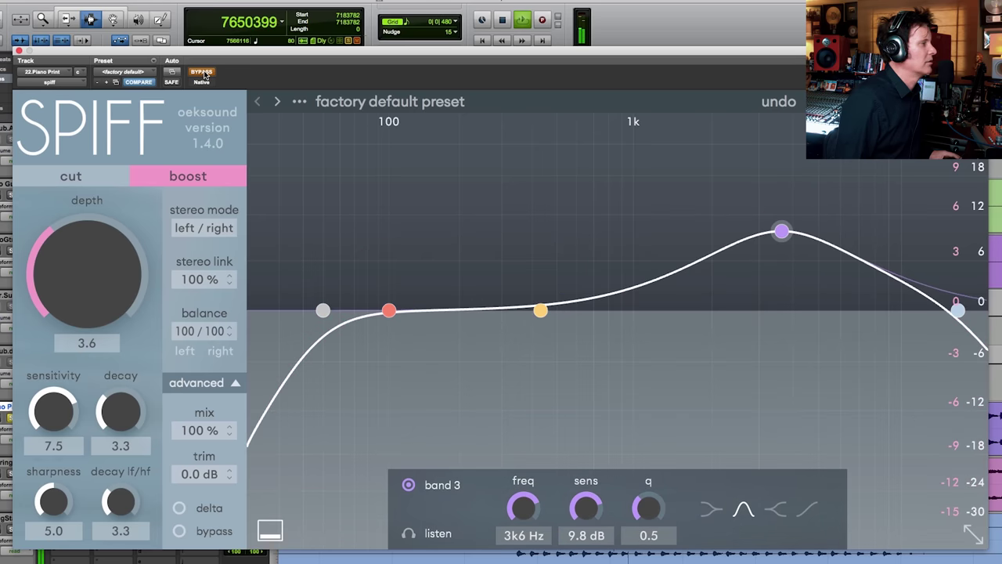
left_click(204, 73)
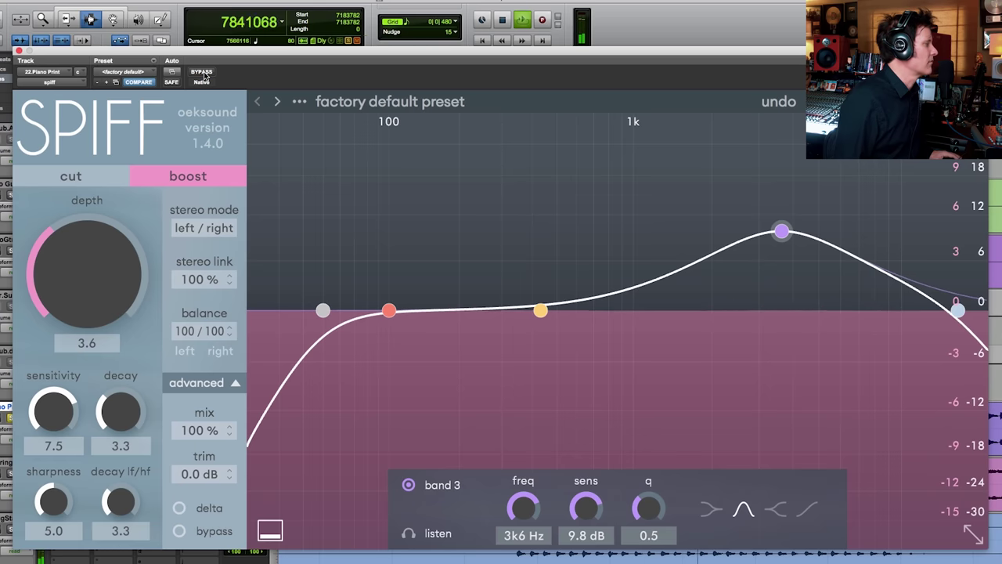
key("space")
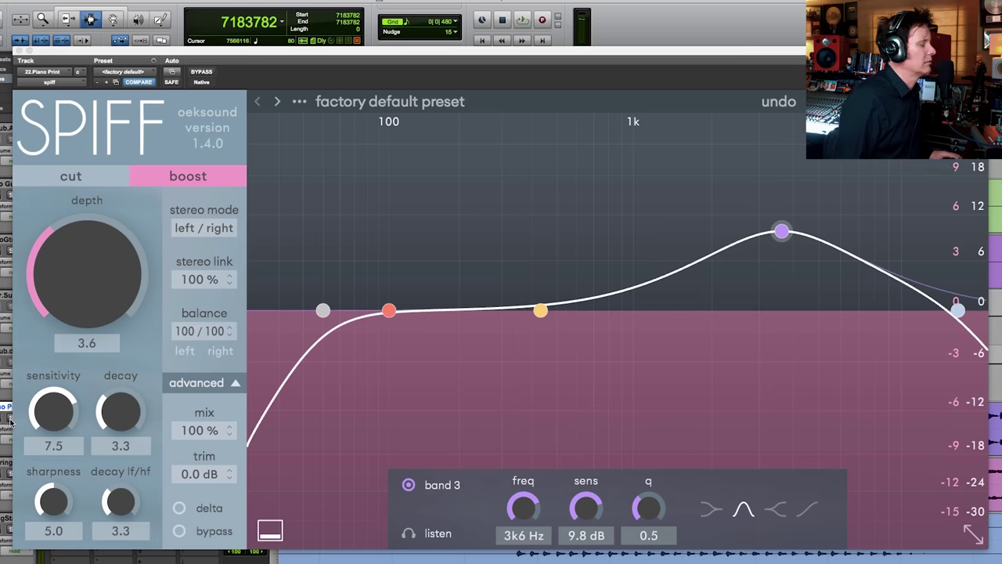
key("space")
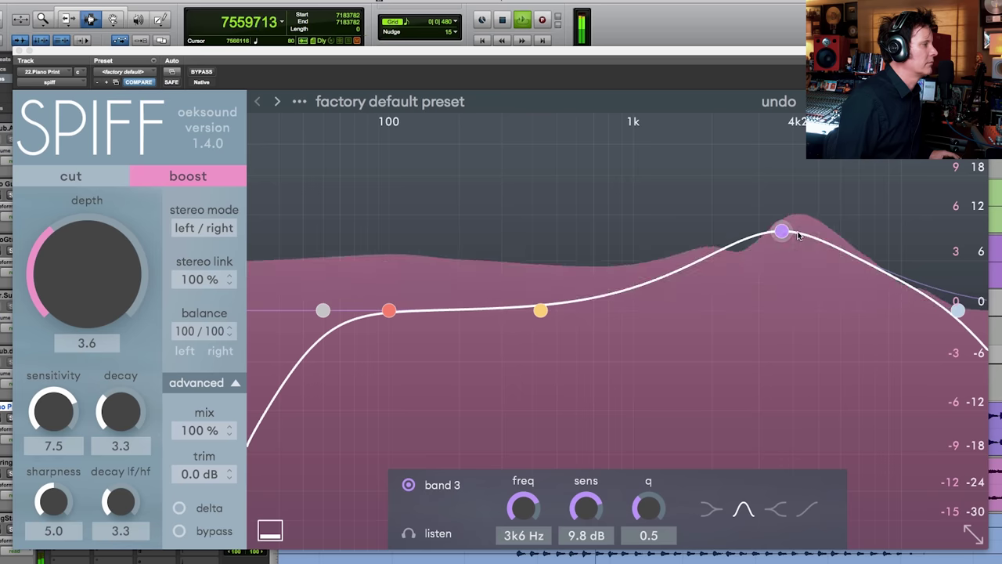
left_click(202, 72)
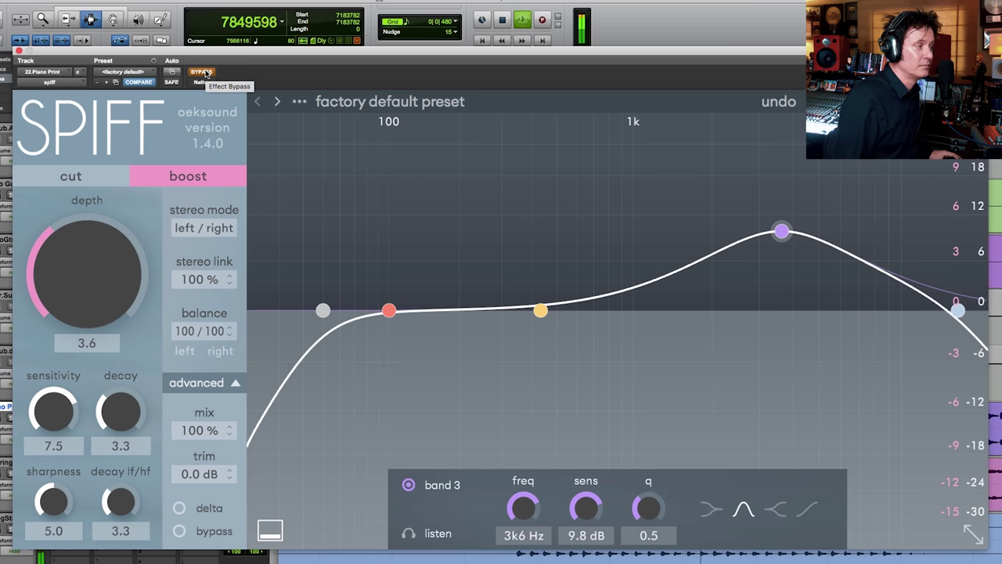
left_click(202, 72)
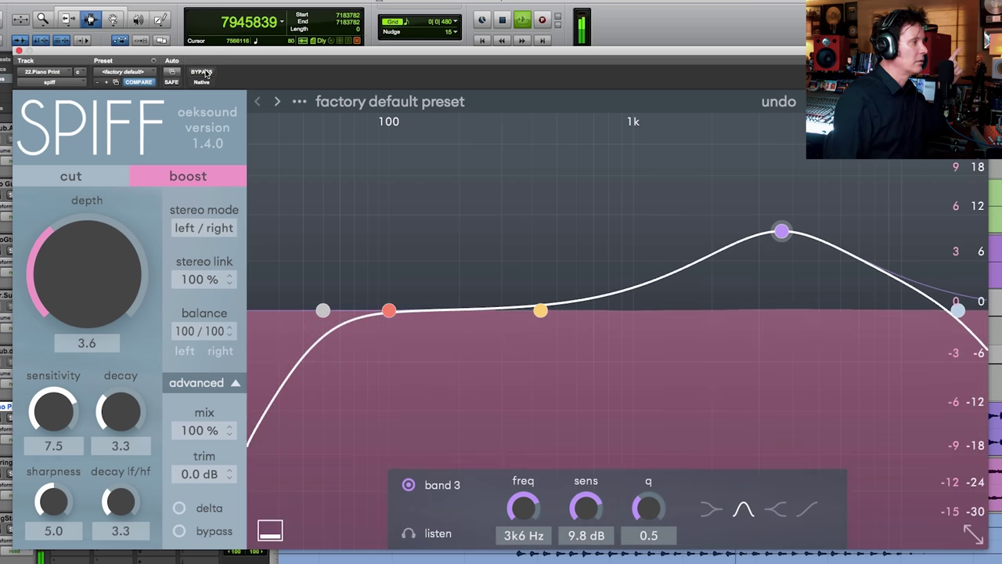
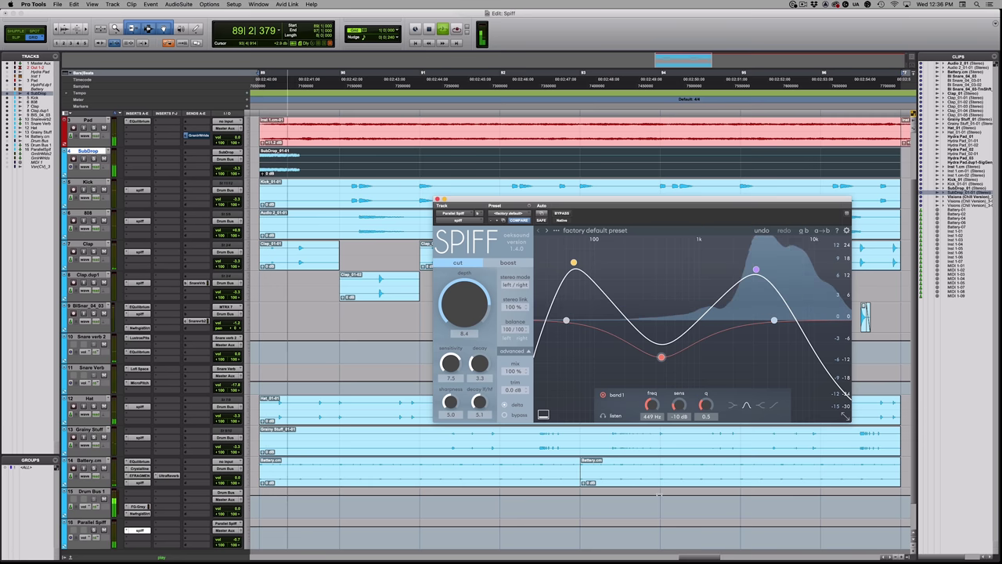
Play the mix from bar 89 with all spiff inserts active and close the Parallel Spiff track's plug-in window
key("space")
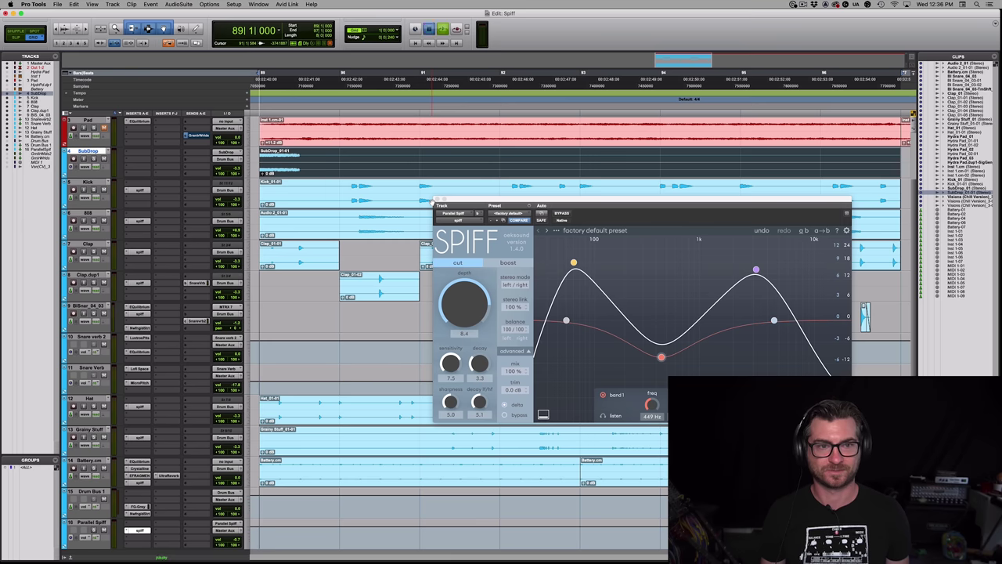
key("space")
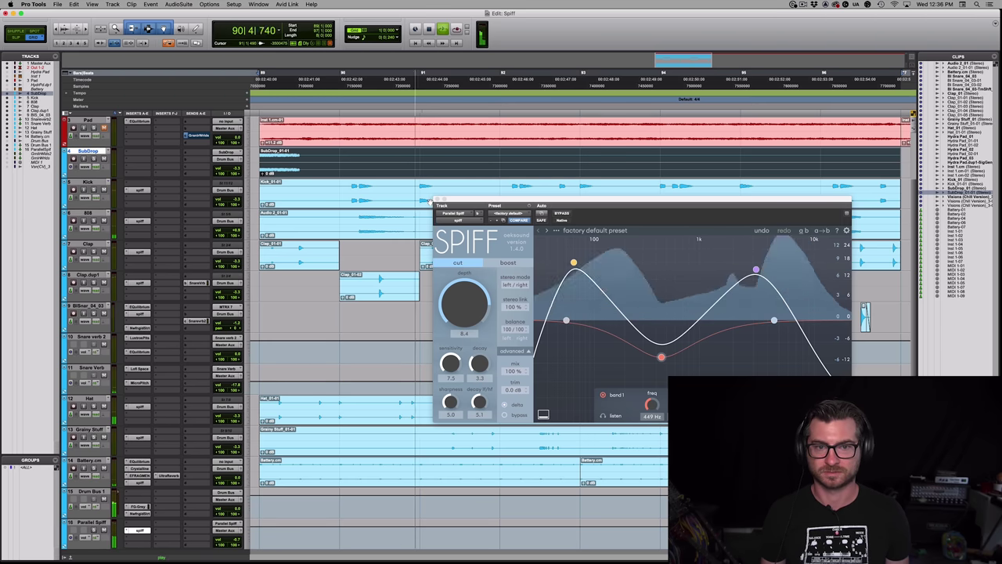
left_click(437, 200)
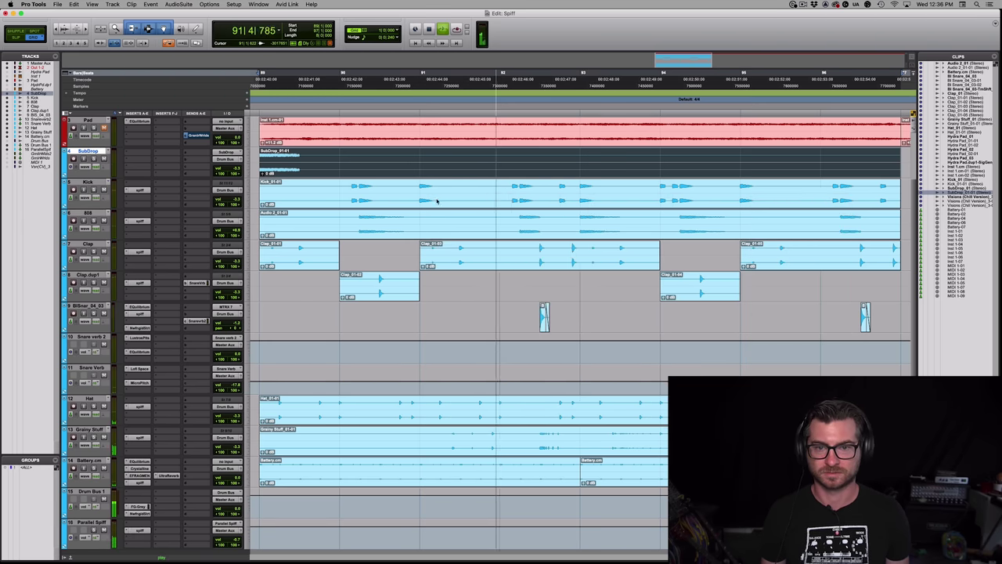
key("space")
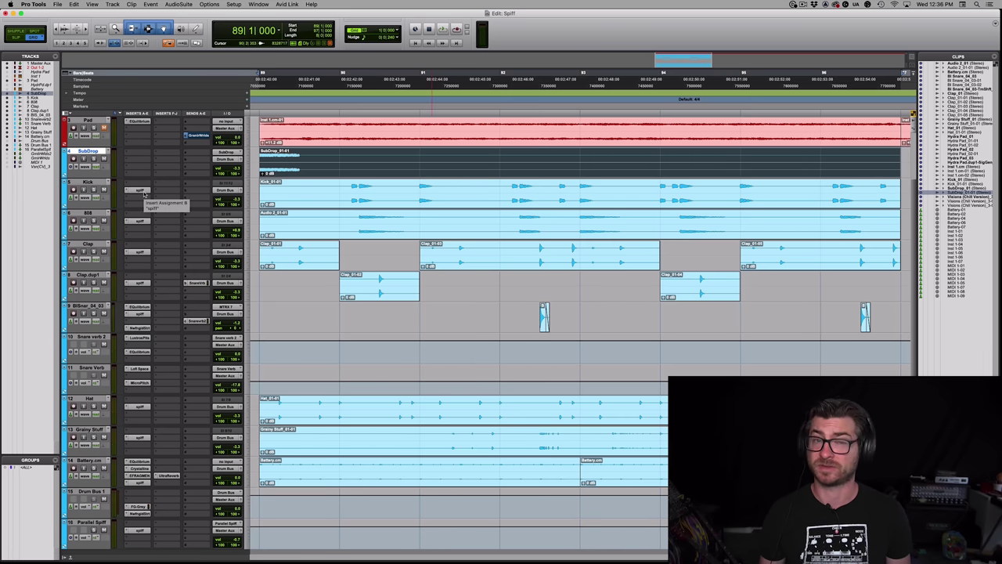
Bypass the spiff inserts on all tracks together and audition the mix from bar 89 for comparison
left_click(144, 193, "ctrl+alt+super")
key("space")
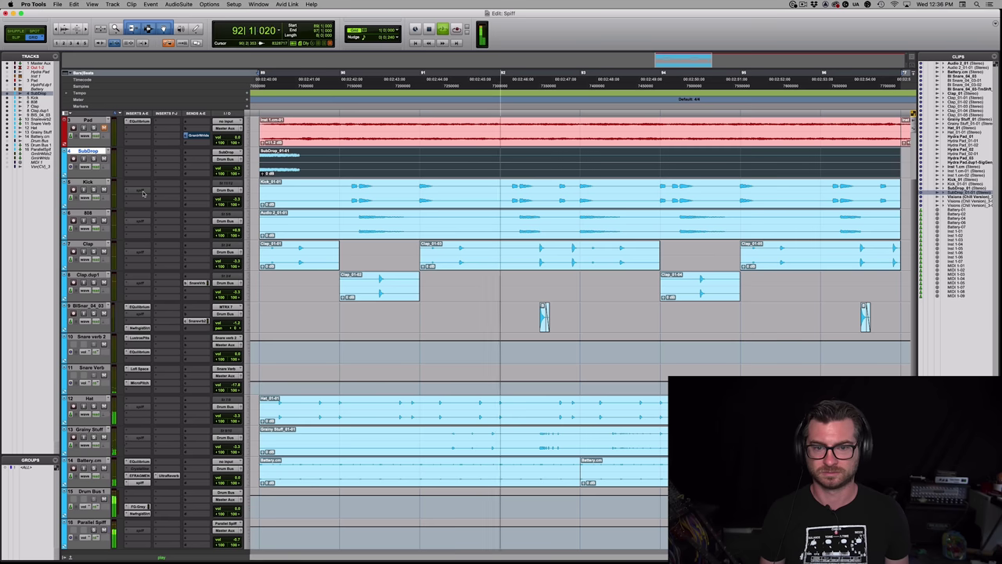
key("space")
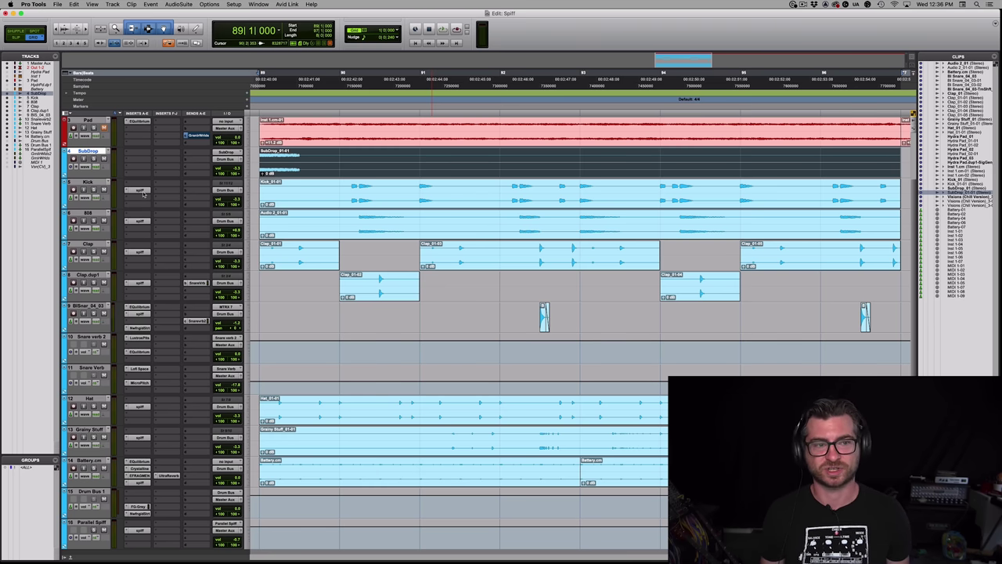
Enlarge and solo the Kick track, audition it and move the playback selection to the two bars starting at bar 92
left_click(249, 191)
left_click(260, 206)
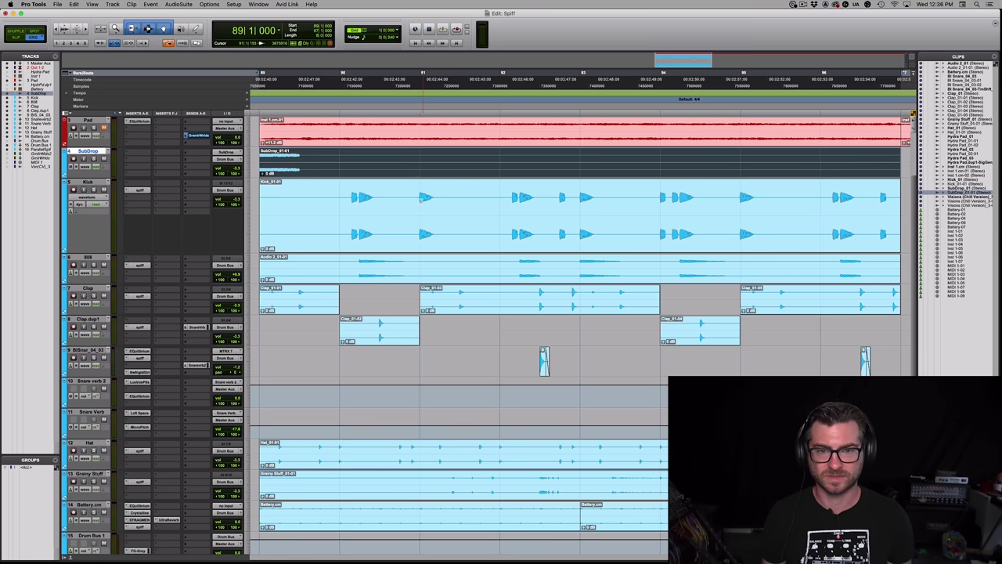
key("shift+s")
key("space")
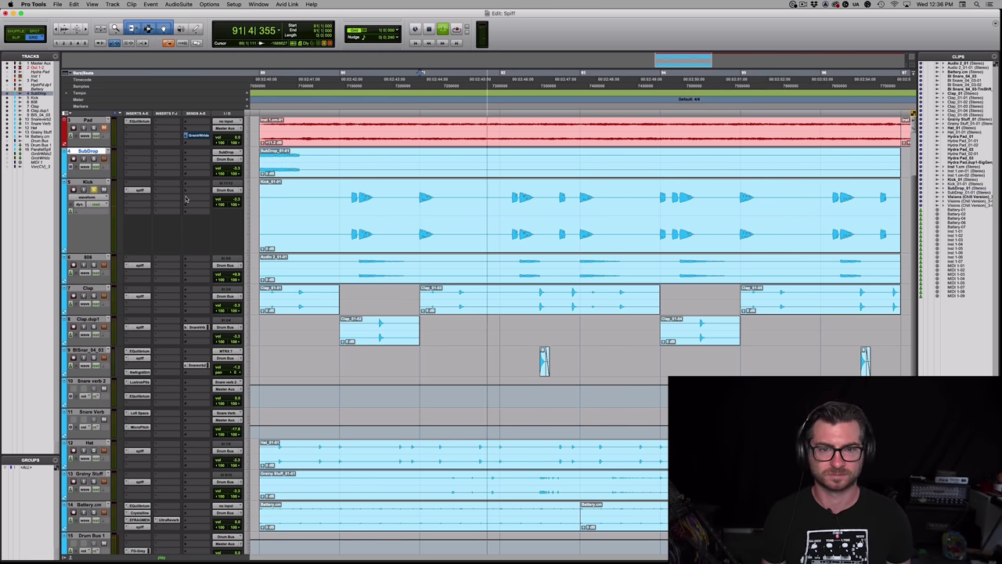
key("space")
key("KP_Add")
key("shift+KP_Add")
key("shift+KP_Add")
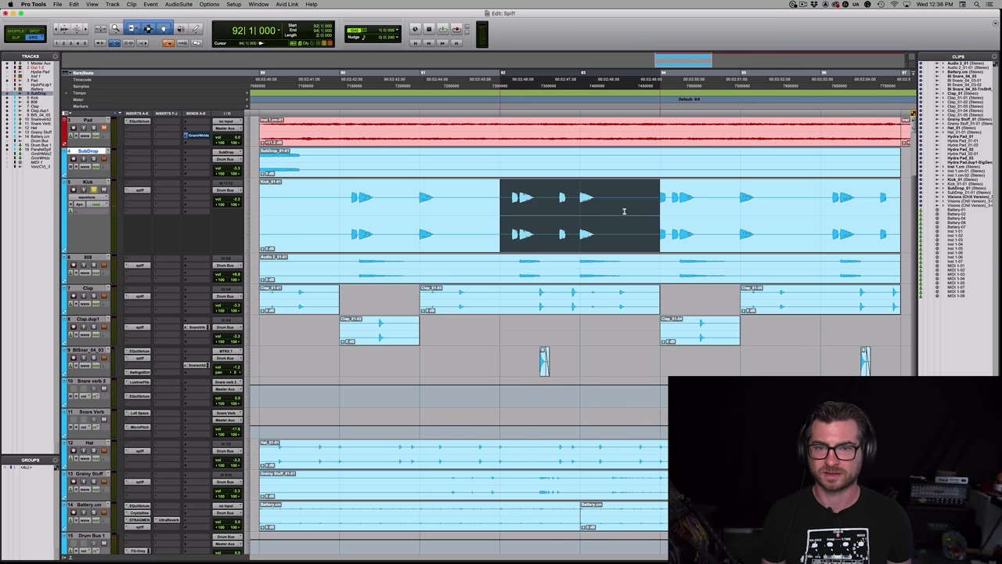
Open spiff on the Kick track and audition its transient boost against the bypassed sound from bar 92
left_click(140, 190)
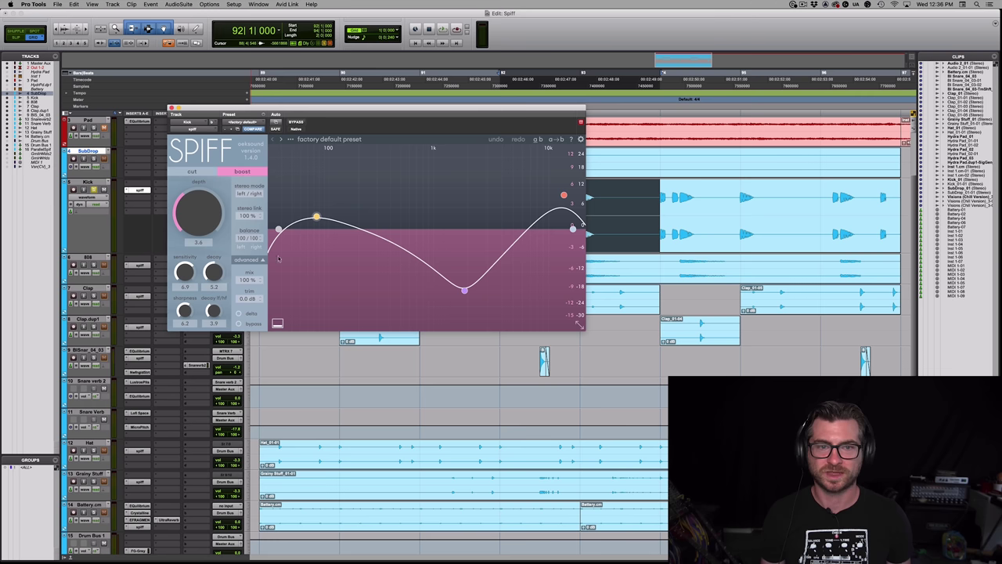
left_click(239, 323)
key("space")
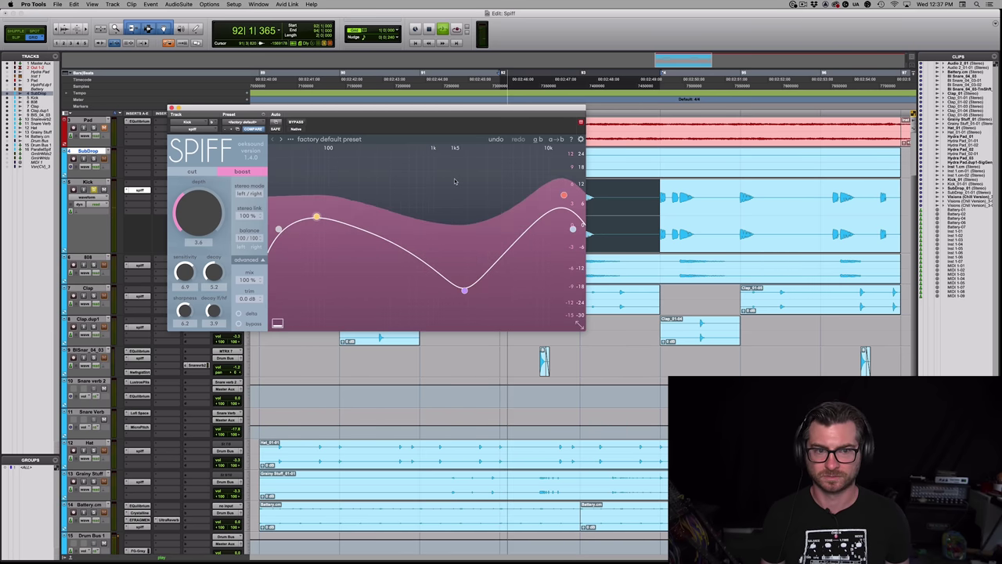
key("space")
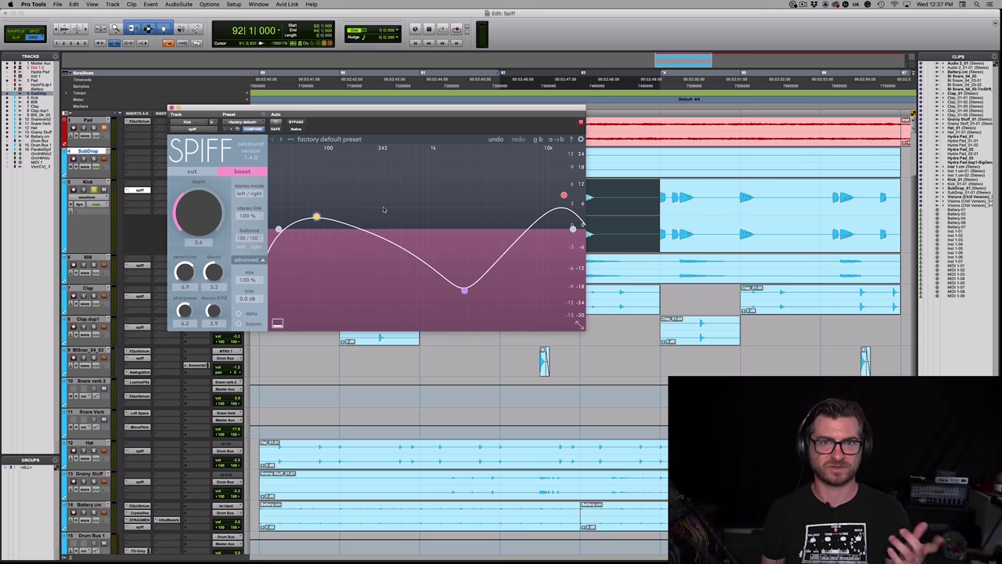
Audition only band 2 of the kick's spiff, at 75 Hz, using the band's listen function
left_click(316, 218)
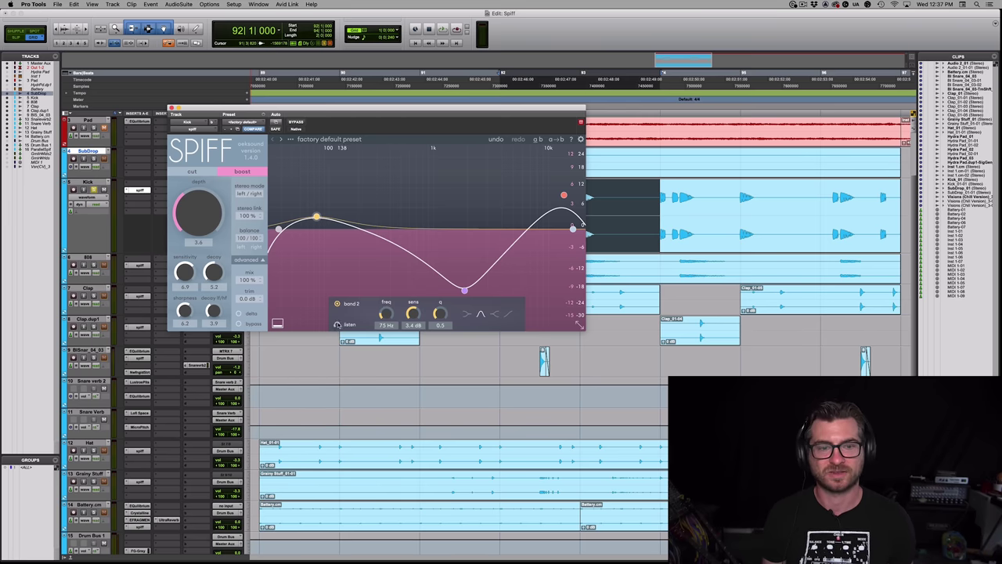
key("space")
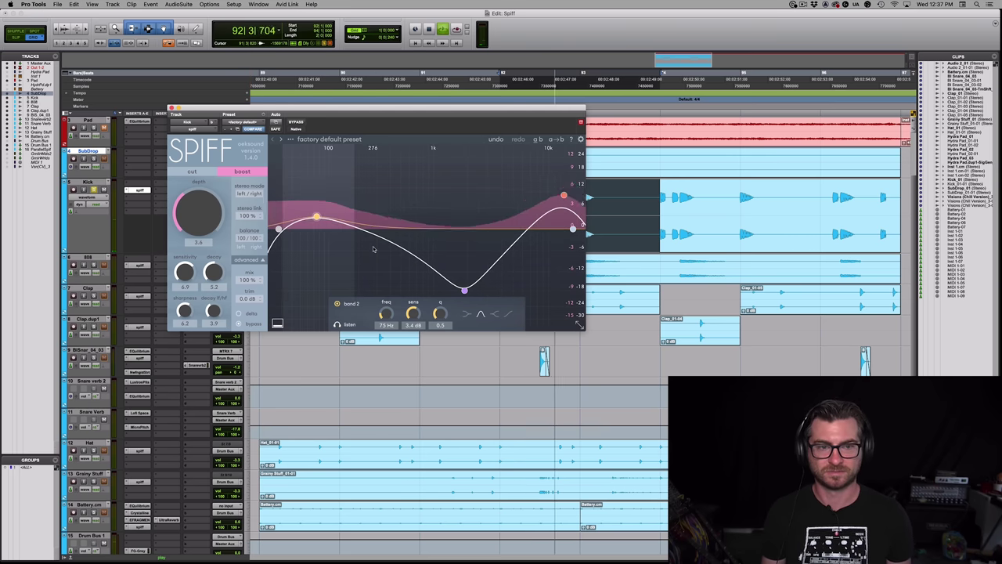
key("space")
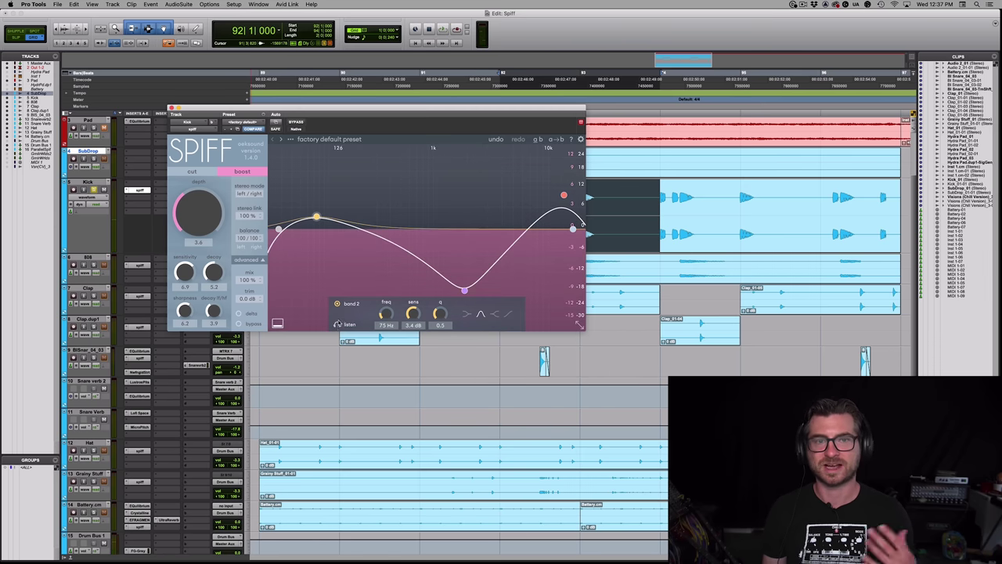
Audition only the high-frequency band 1 of the kick's spiff using the band's listen function
left_click(563, 194)
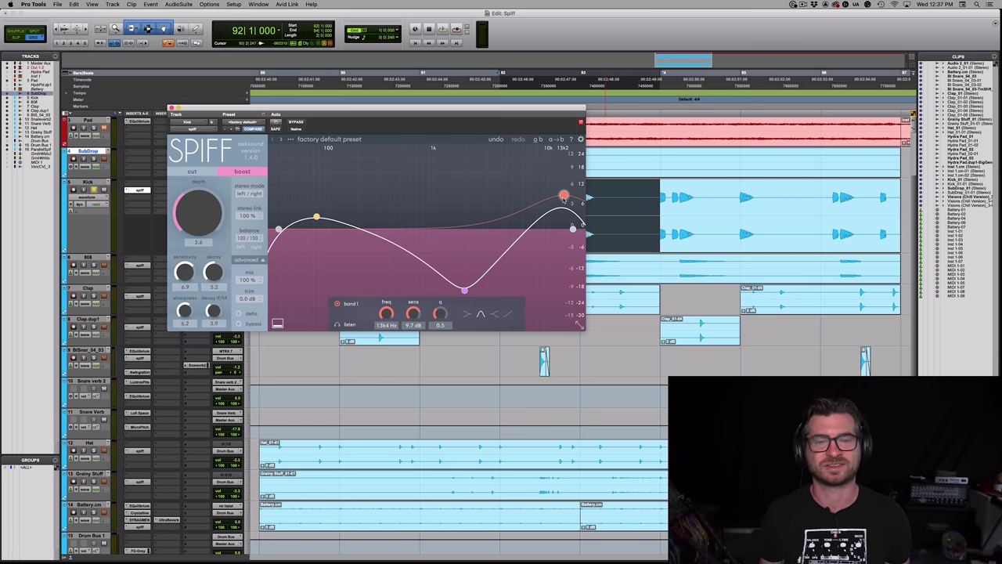
left_click(335, 324)
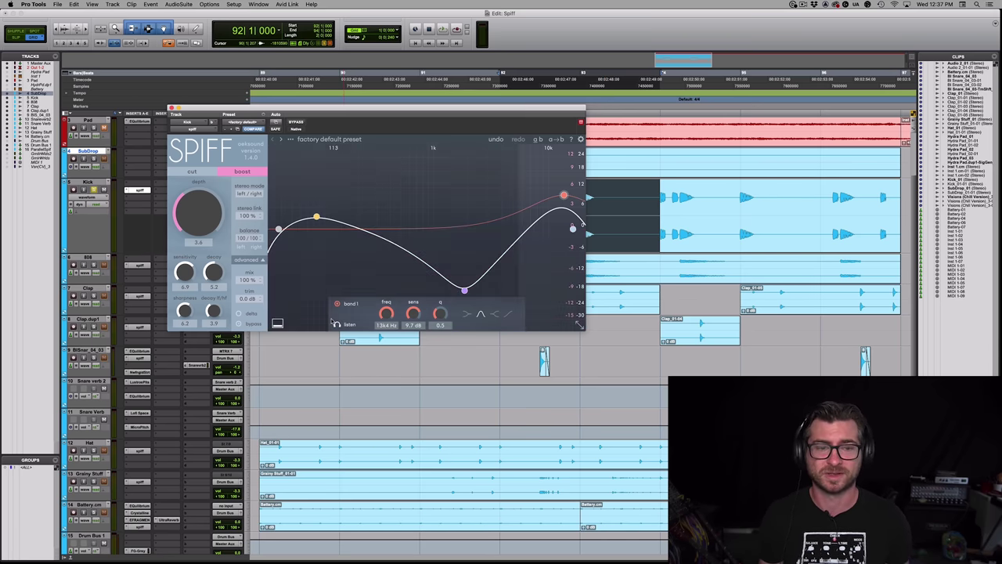
key("space")
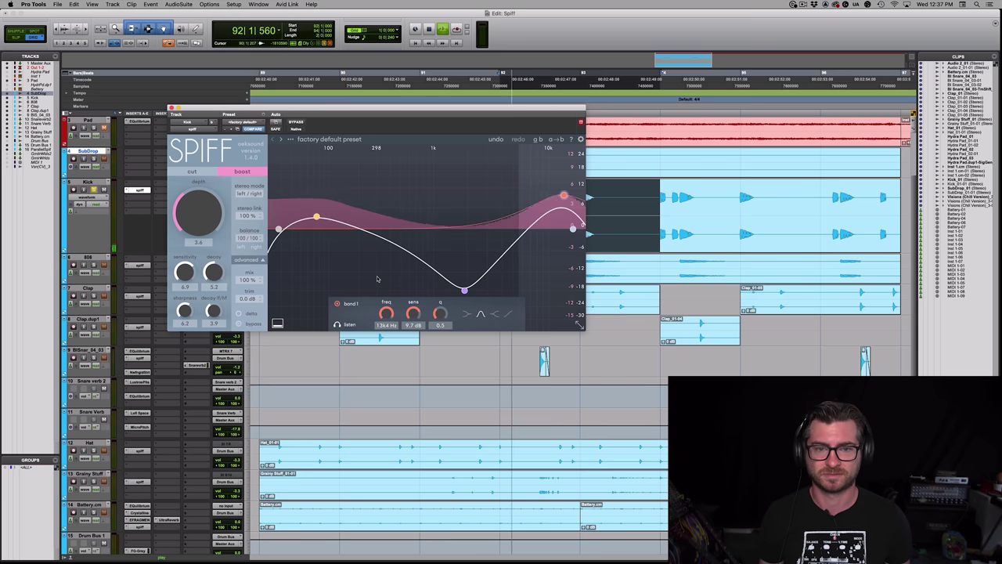
key("space")
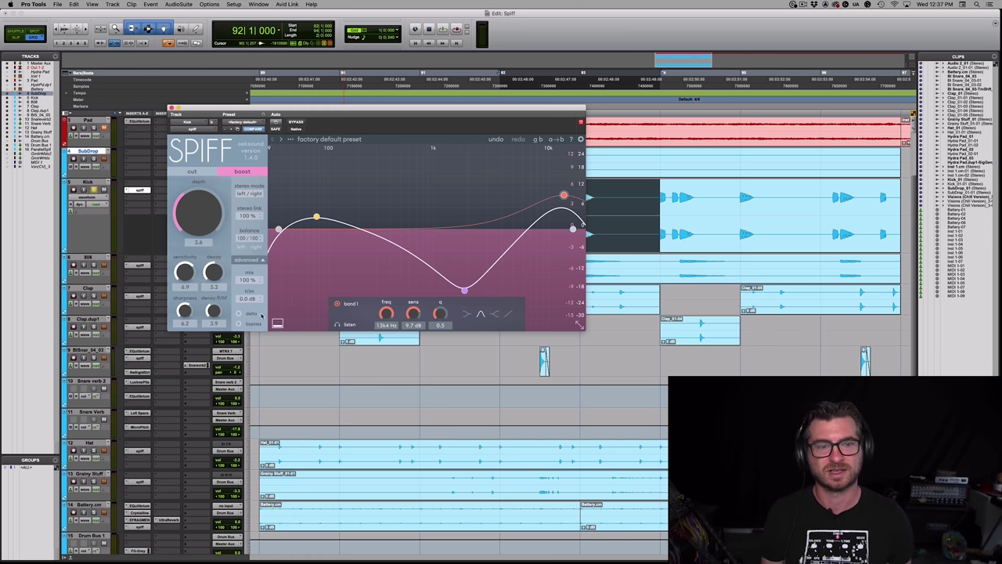
Audition only what spiff changes on the kick with delta monitoring, and return to normal monitoring
left_click(240, 313)
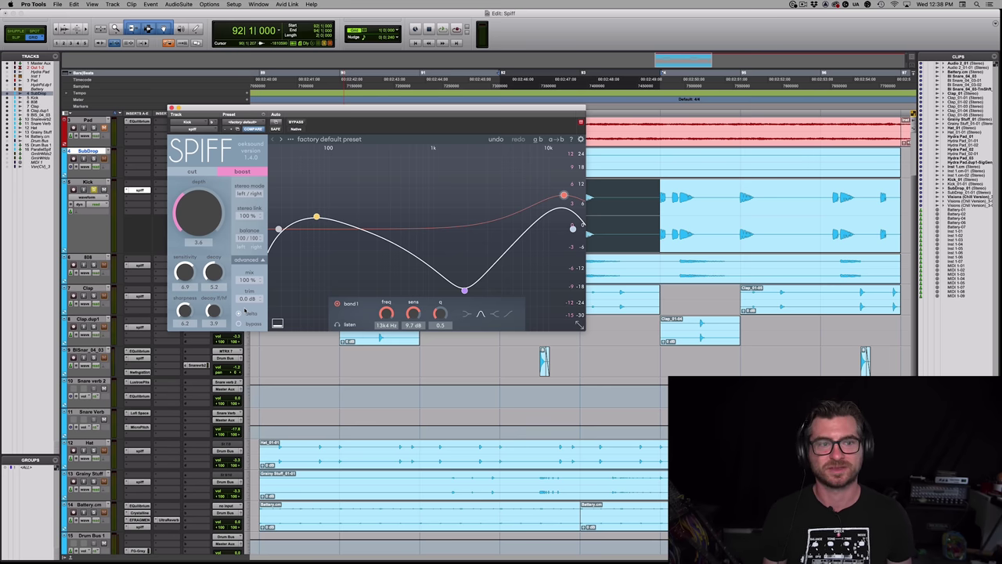
key("space")
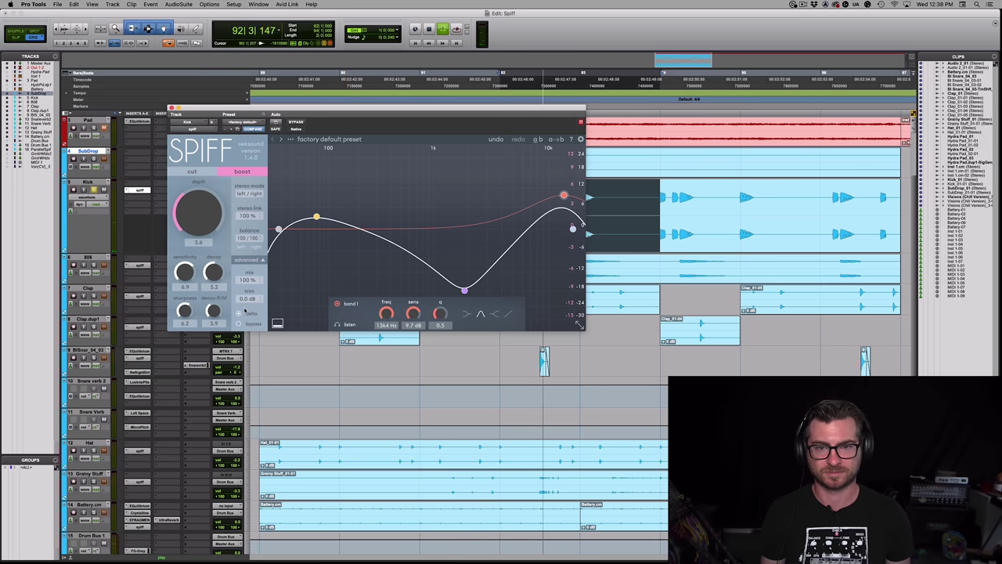
key("space")
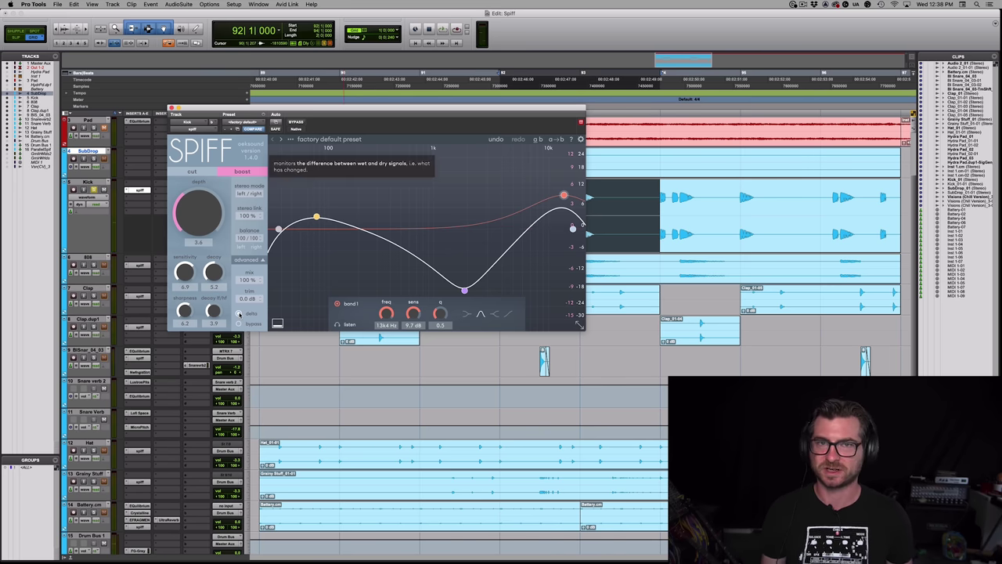
left_click(239, 313)
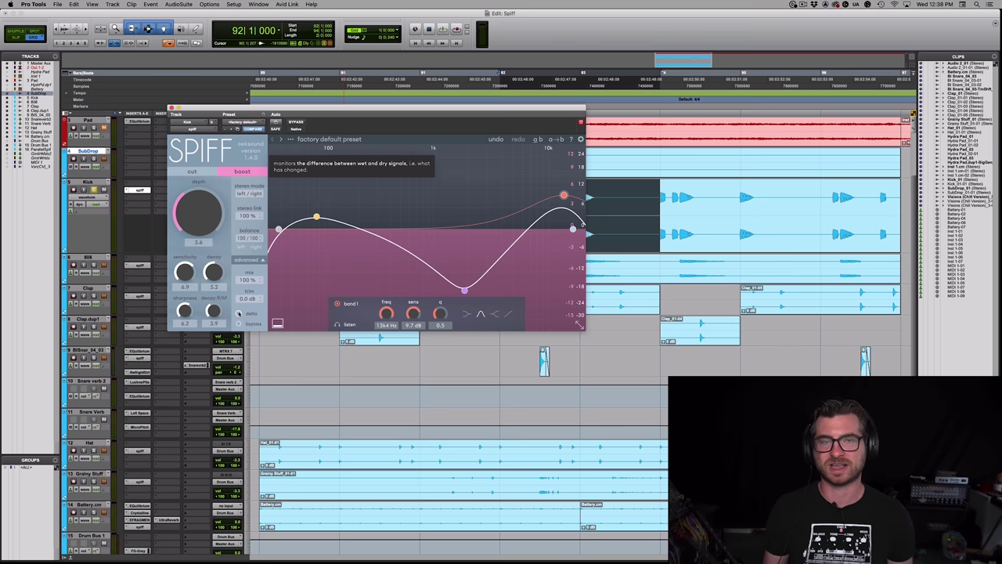
Compare the soloed kick with and without spiff by toggling the plug-in's bypass between playbacks
key("space")
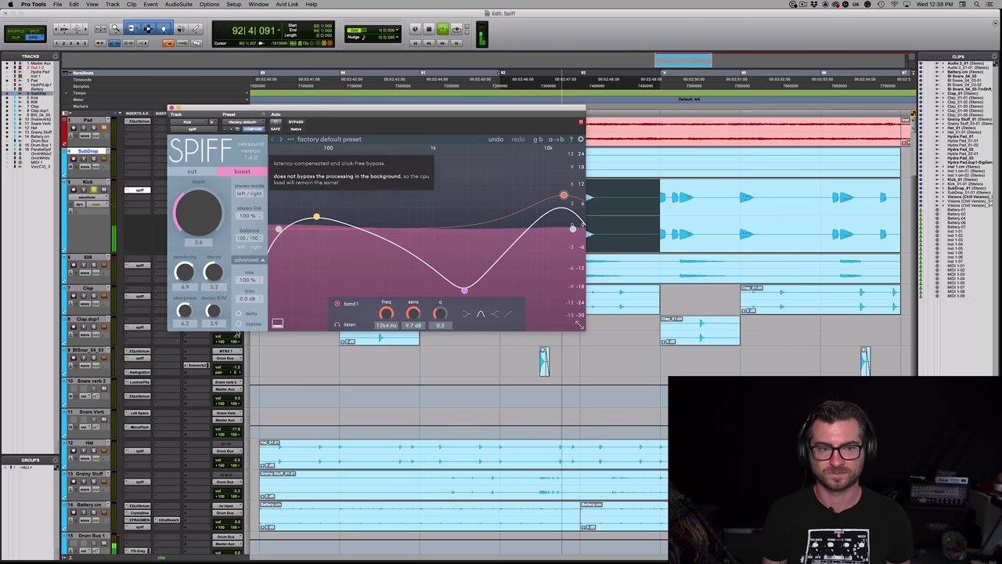
key("space")
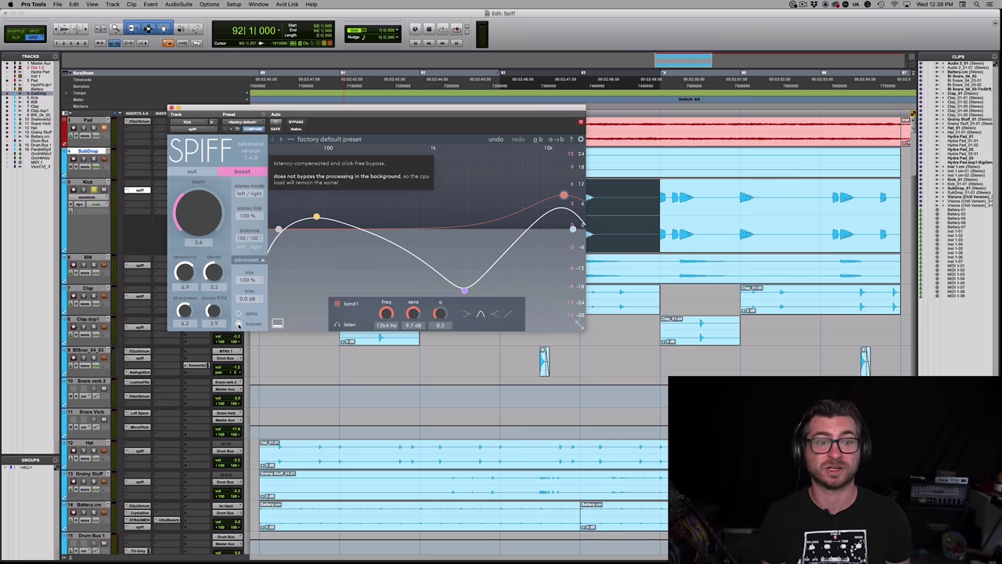
key("space")
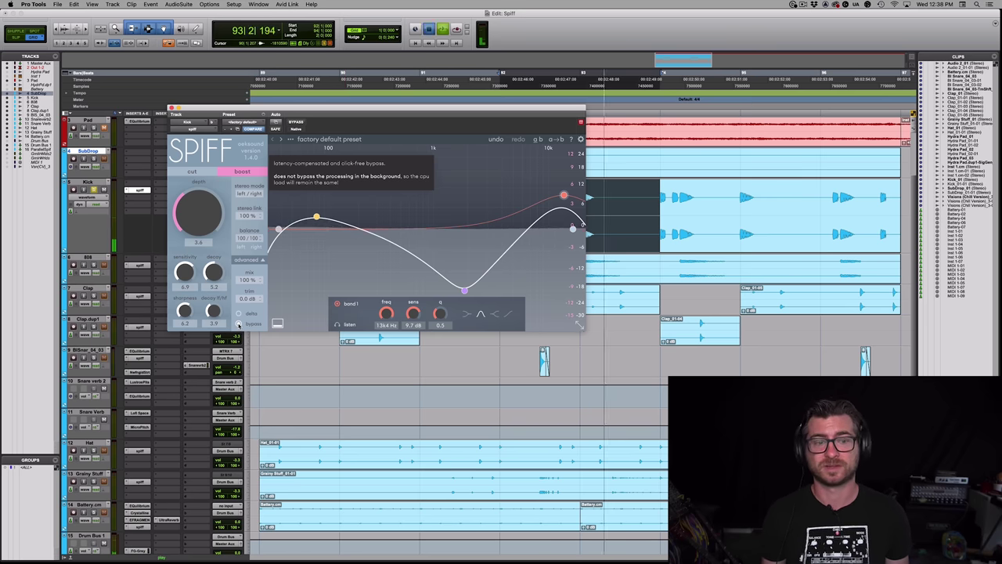
left_click(238, 324)
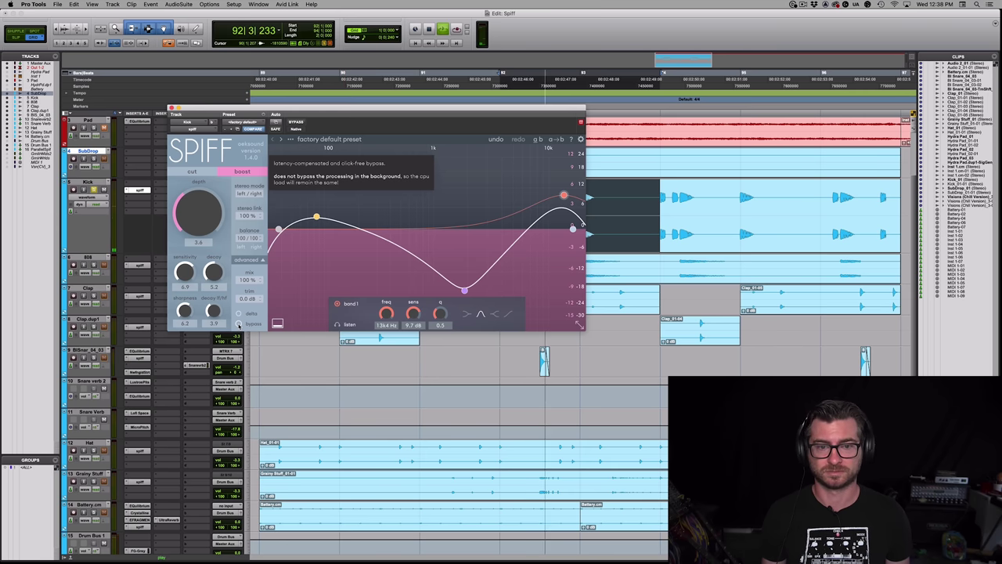
key("space")
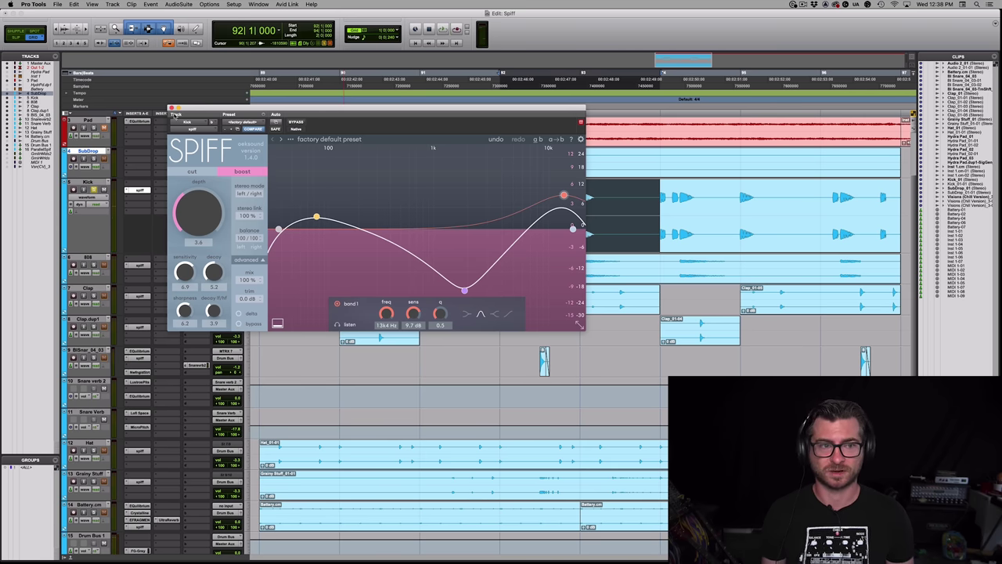
Close the kick's spiff, select bar 93 of the 808 clip, solo the 808 track and audition that bar
left_click(172, 109)
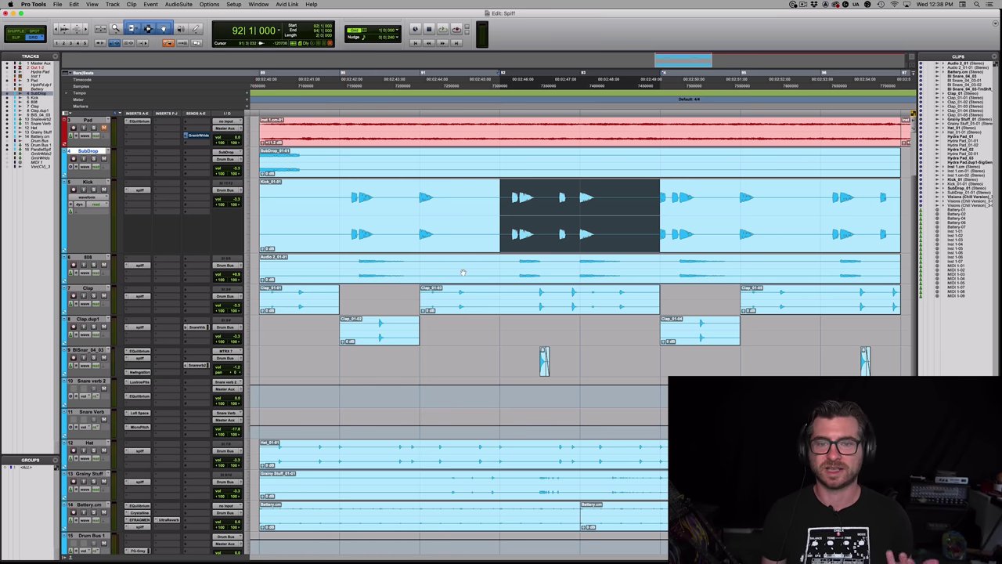
left_click_drag(580, 270, 661, 270)
key("shift+s")
key("space")
key("space")
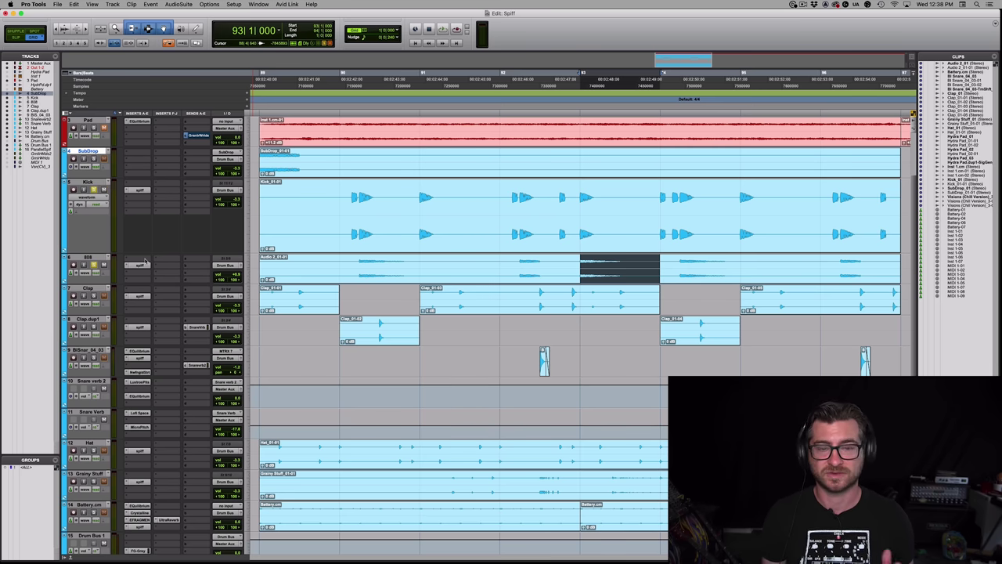
key("space")
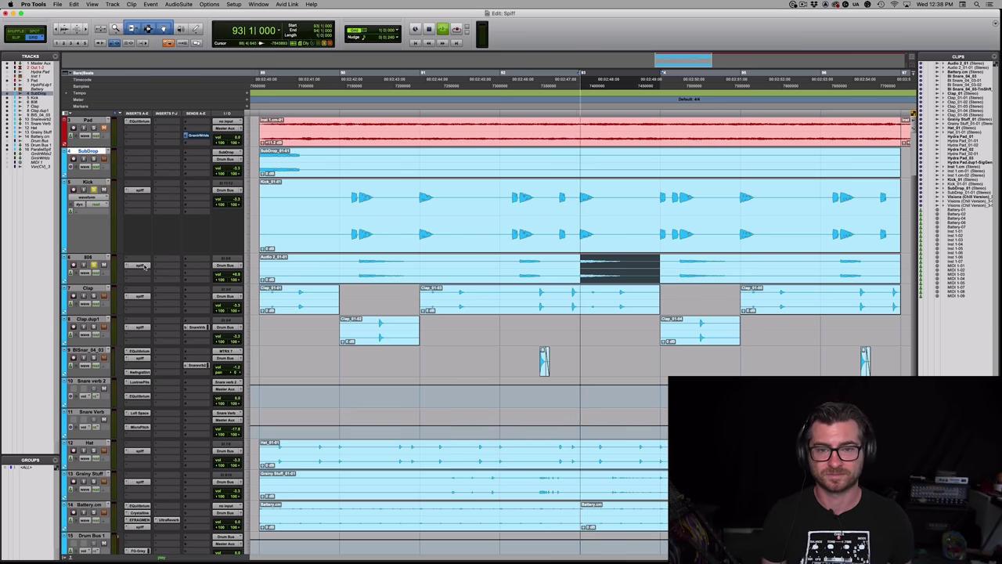
key("space")
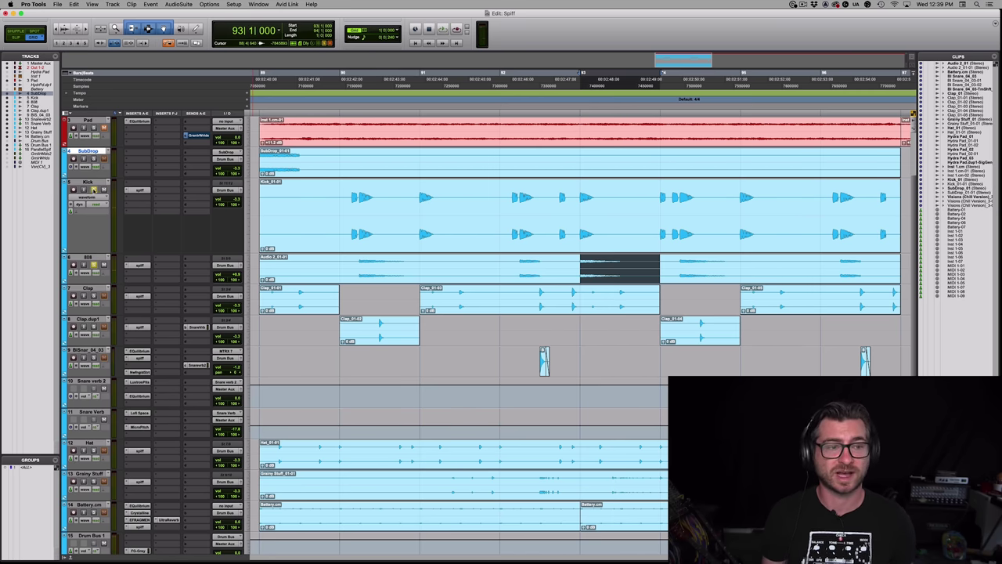
Audition only band 3 of the 808's spiff with the band's listen function, return to normal monitoring and close the plug-in
left_click(139, 265)
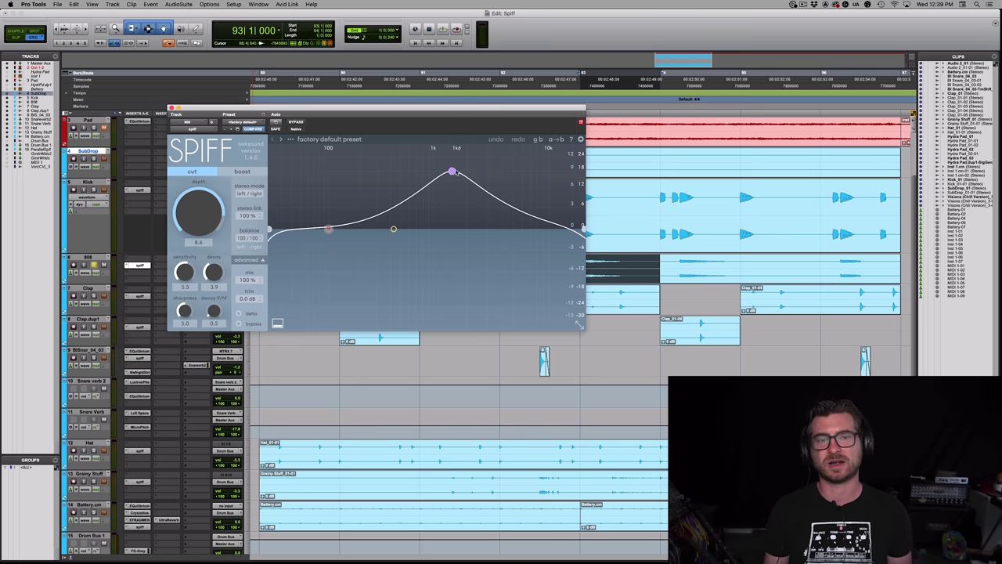
left_click(451, 172)
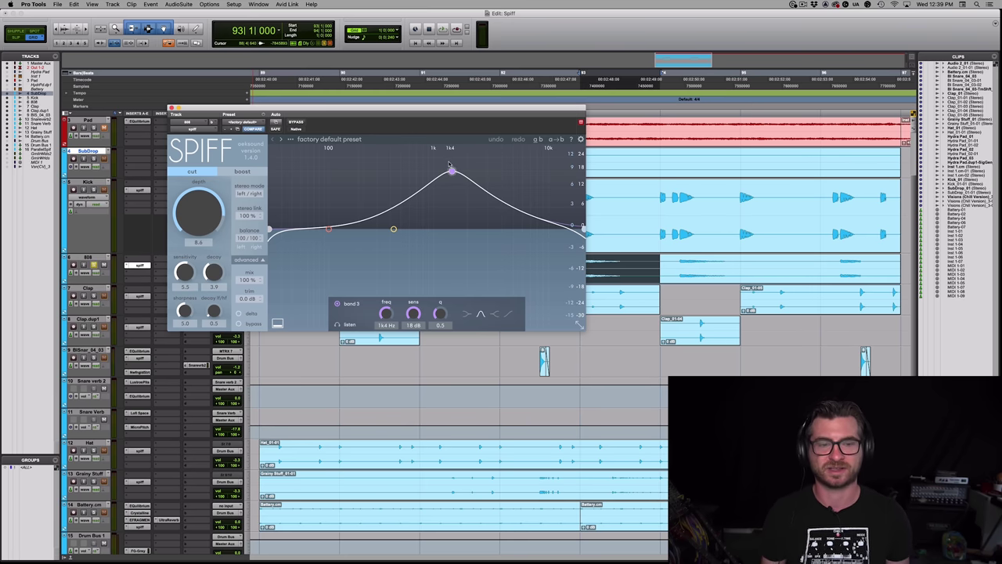
left_click(337, 324)
key("space")
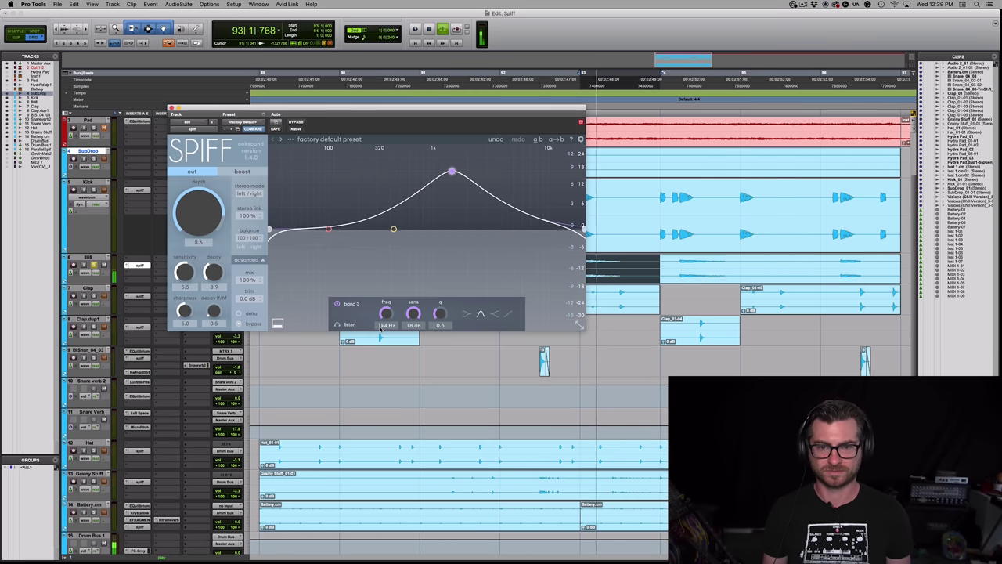
left_click(355, 327)
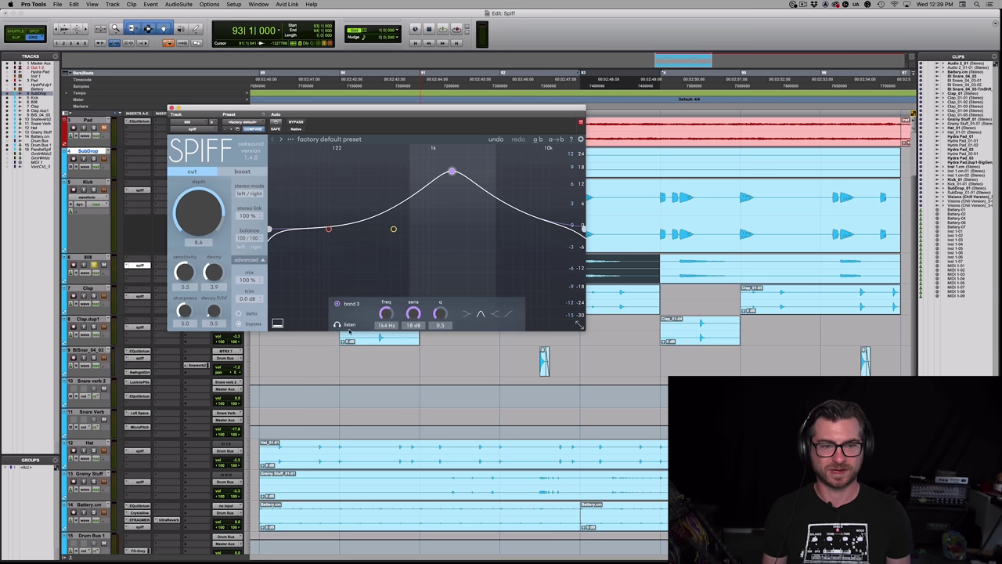
key("space")
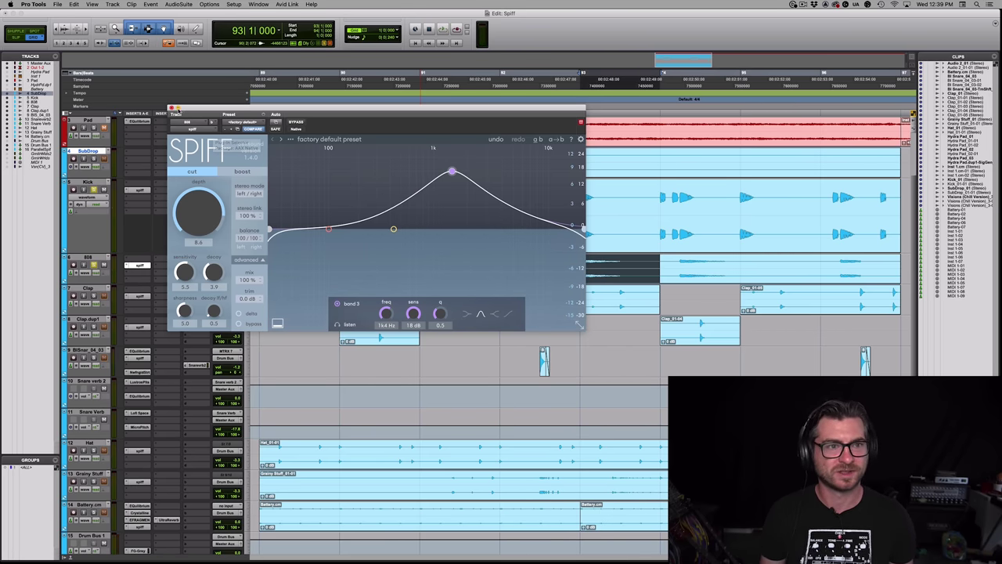
left_click(171, 108)
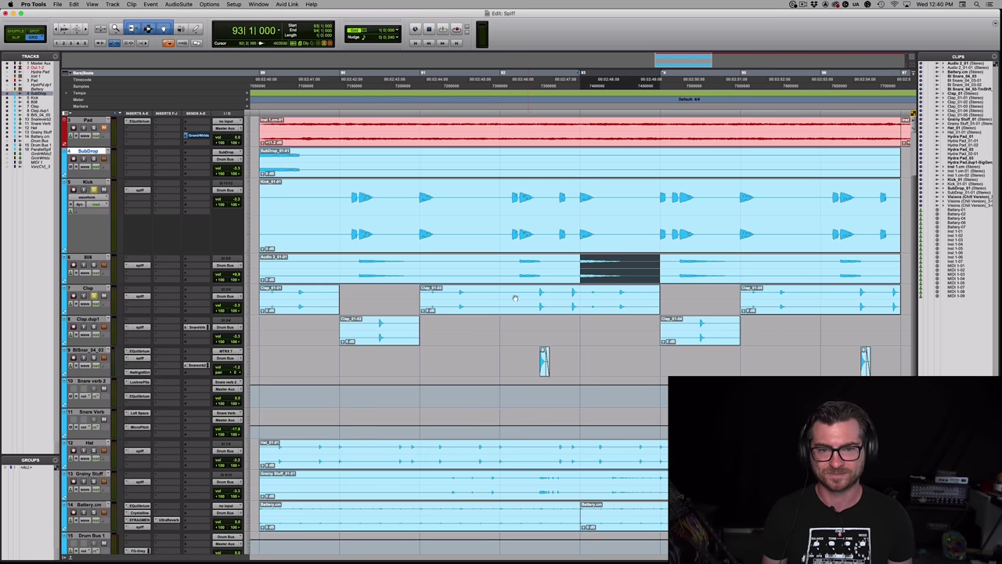
Select bar 92 of the clap clip, open the Clap track's spiff and move its window below the kick waveform
key("p")
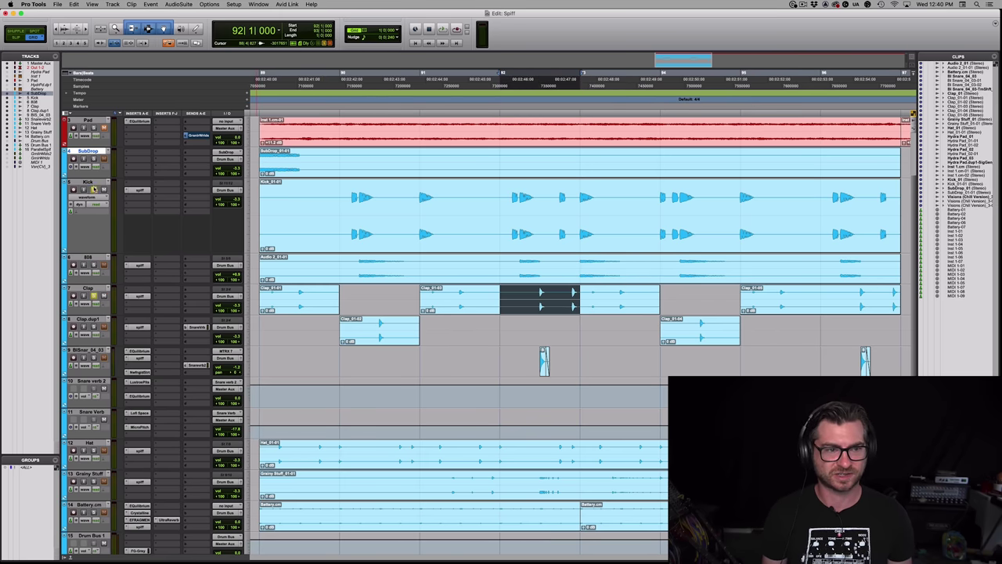
left_click(139, 296)
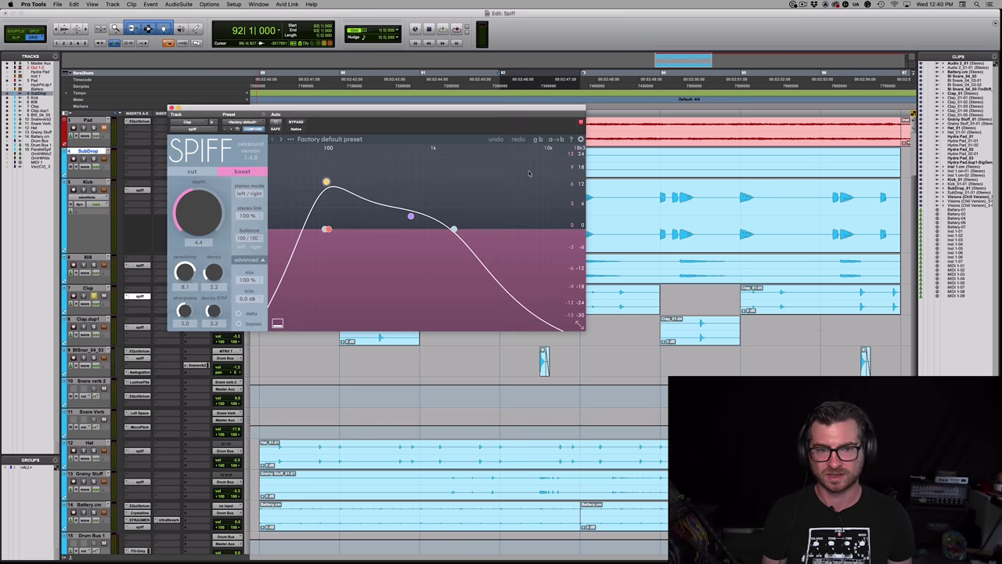
left_click_drag(382, 113, 473, 258)
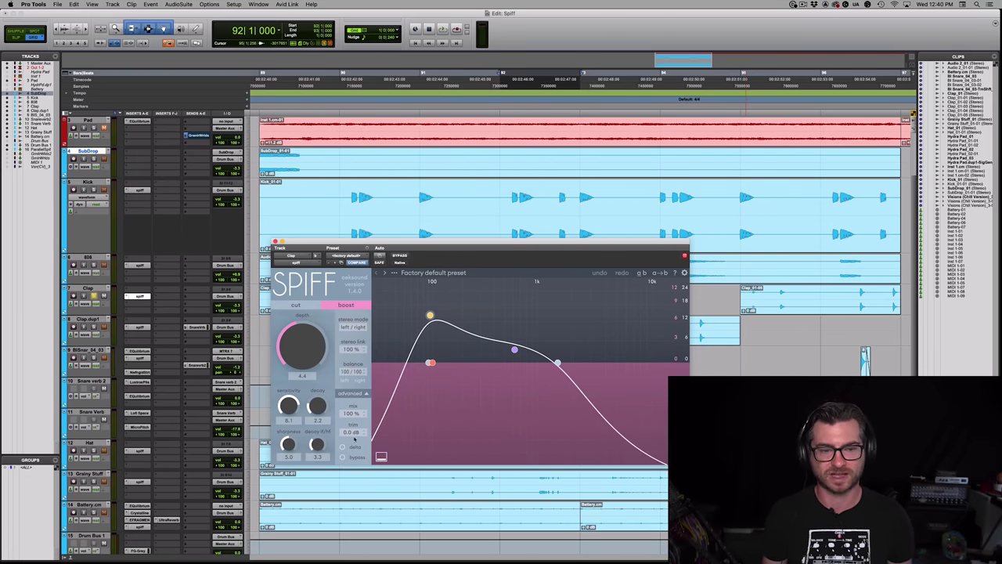
Compare the soloed clap with and without spiff by toggling the plug-in's bypass during playback
left_click(342, 458)
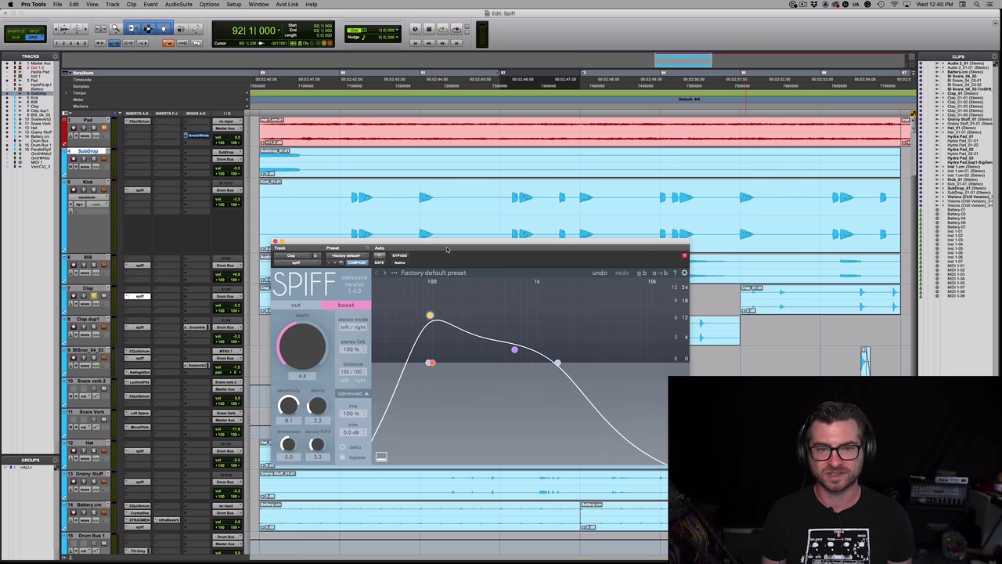
key("space")
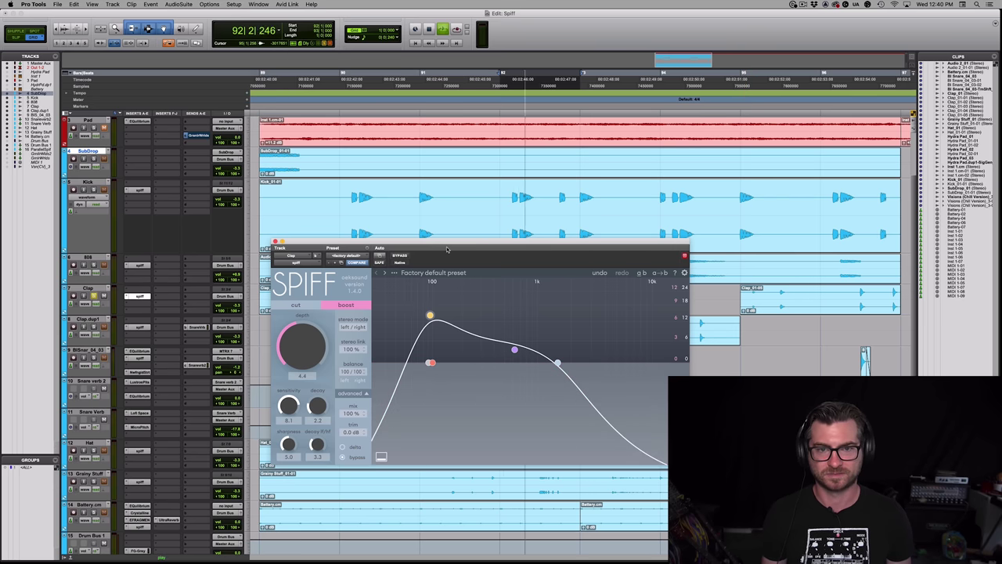
left_click(342, 458)
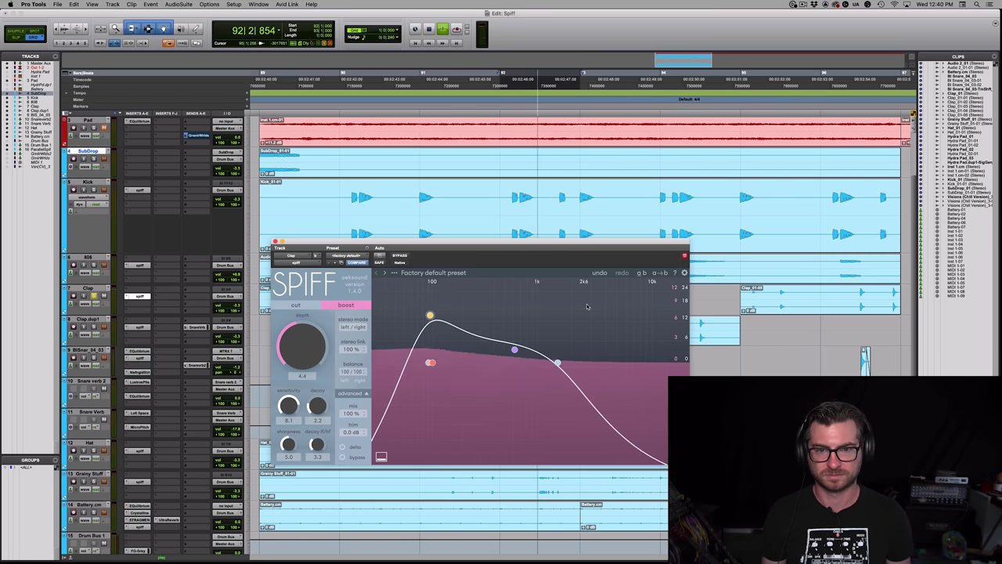
key("space")
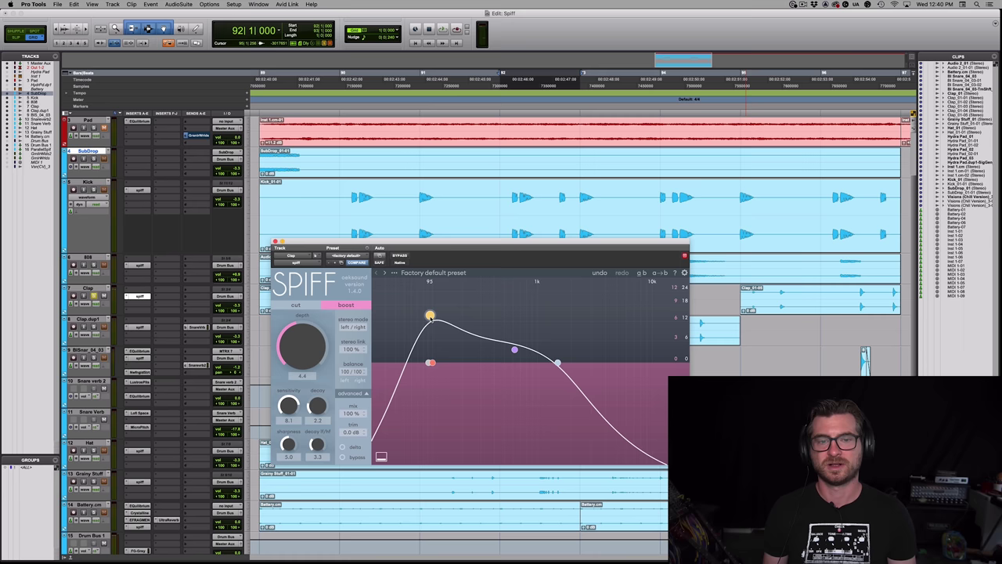
Inspect band 2, band 3 and the high cut in the clap's spiff one after another
left_click(429, 317)
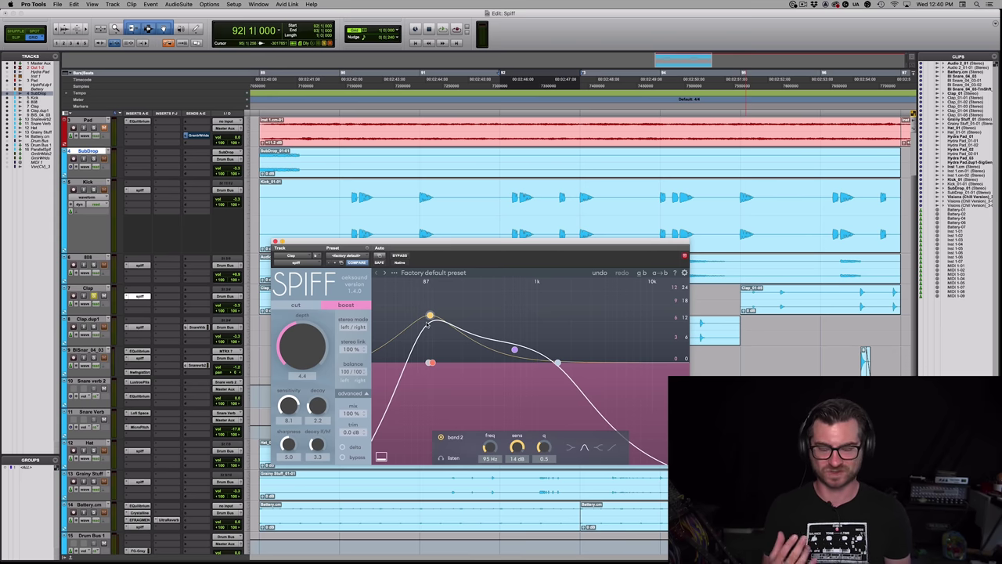
left_click(515, 350)
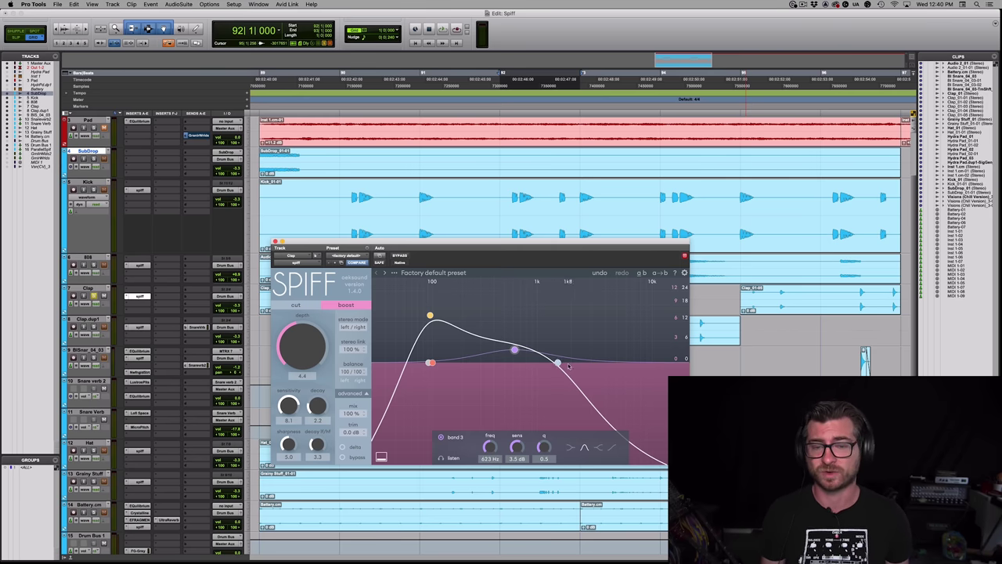
left_click(558, 363)
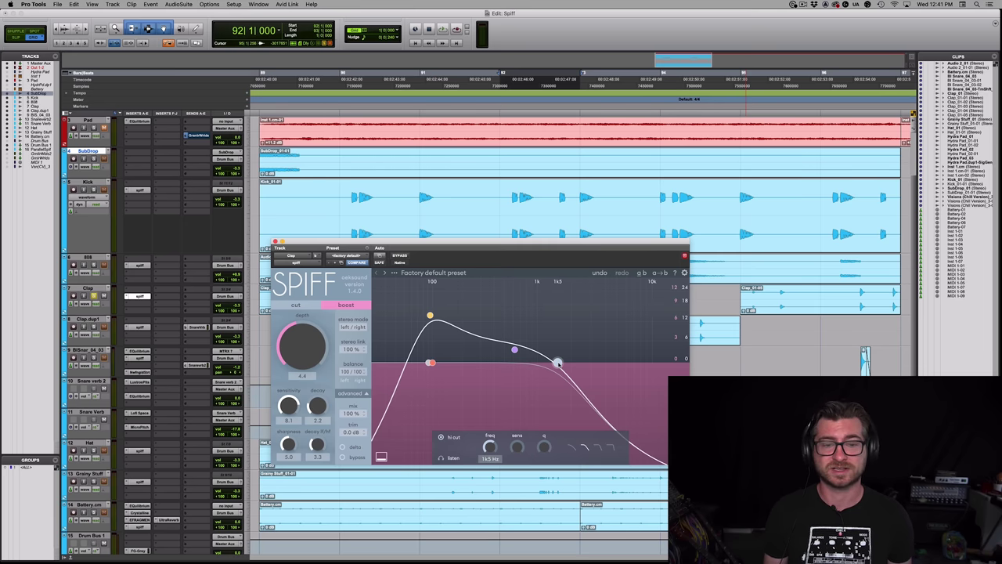
Raise the high cut in the clap's spiff to 20 kHz during playback, and bring it back down to about 1.4 kHz
key("space")
left_click_drag(557, 363, 697, 332)
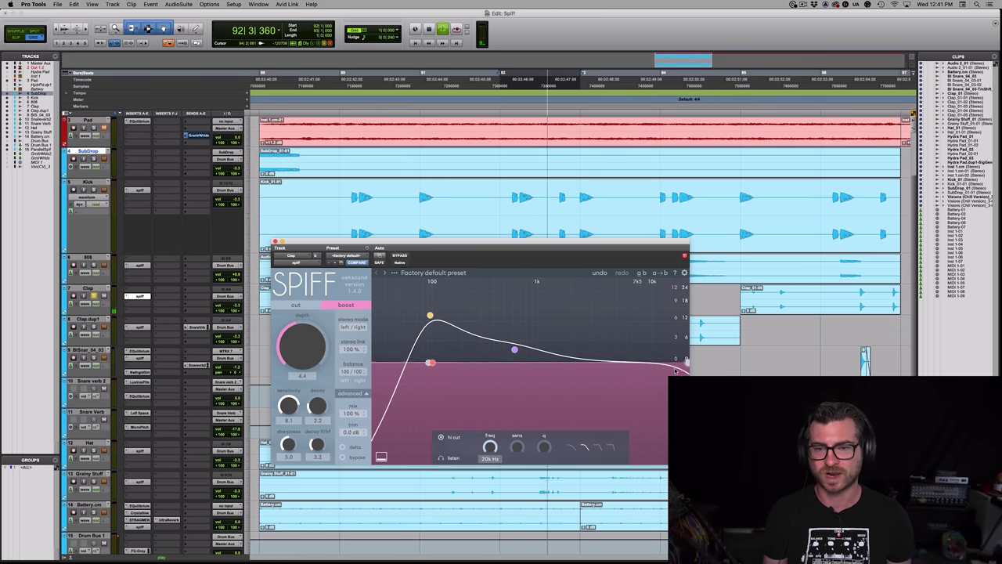
left_click_drag(688, 363, 555, 379)
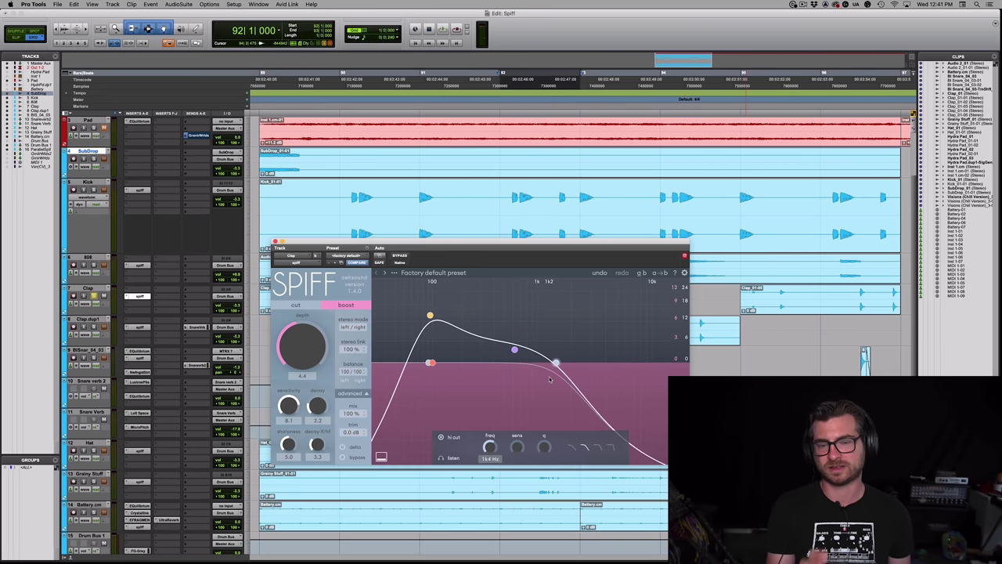
Audition only what spiff changes on the clap with delta monitoring, return to normal monitoring and close the plug-in
left_click(343, 447)
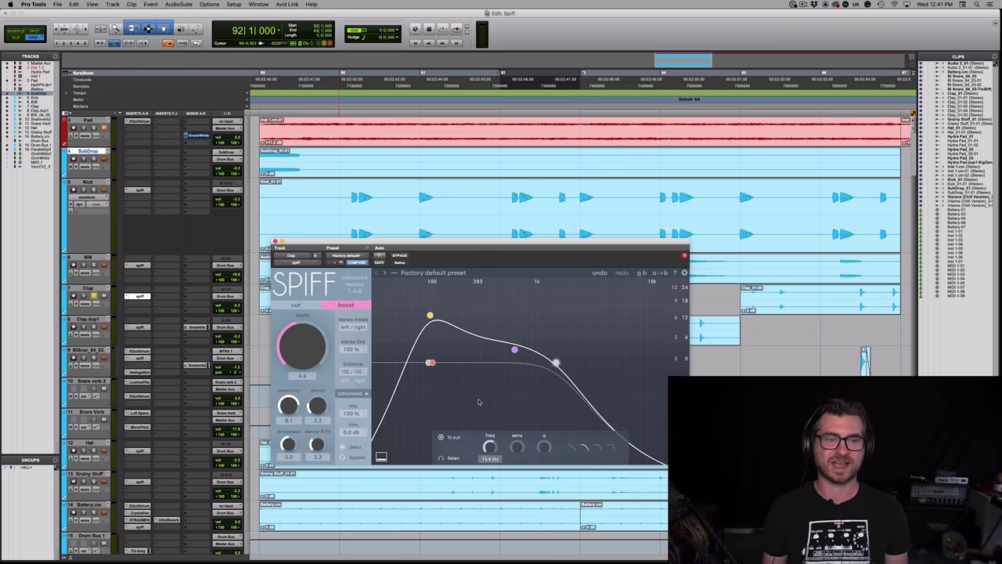
key("space")
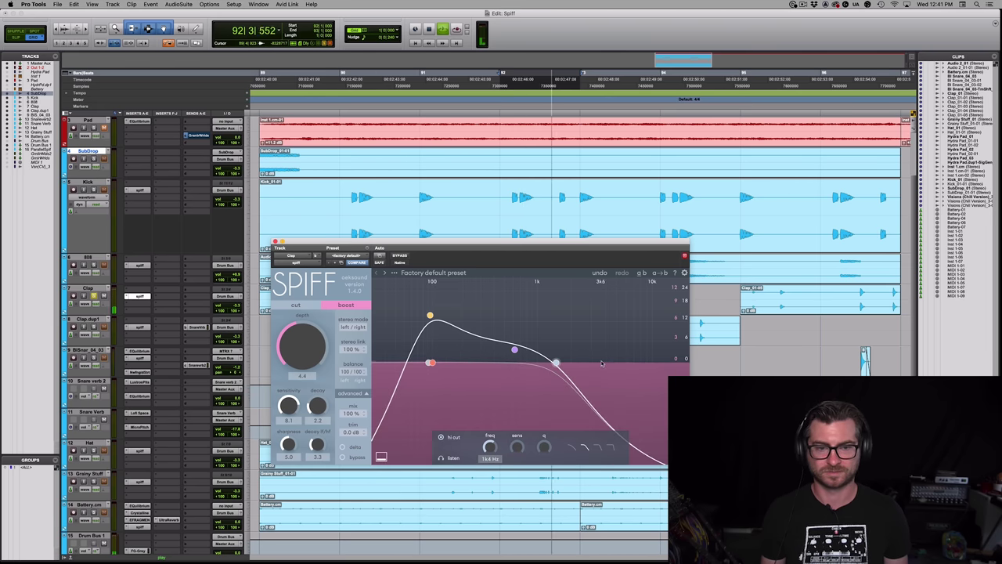
key("space")
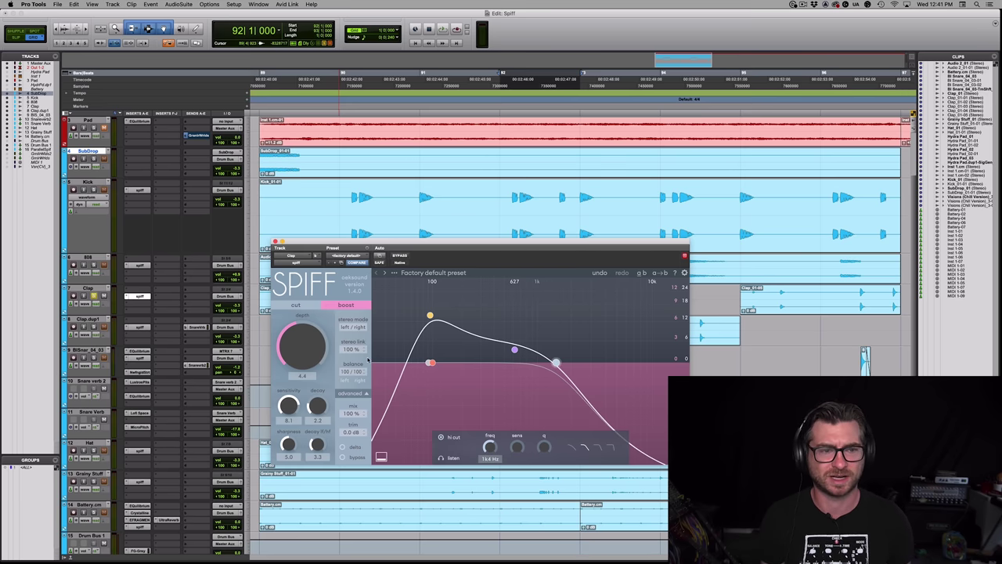
left_click(276, 242)
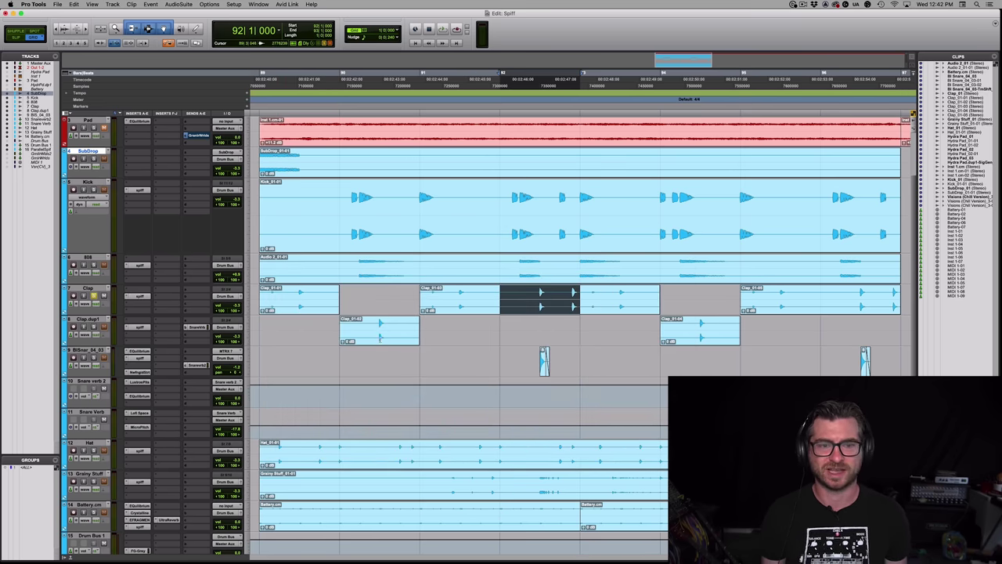
Solo the BtSnar_04_03 snare track, select its bar 92 and audition that bar
left_click(382, 338)
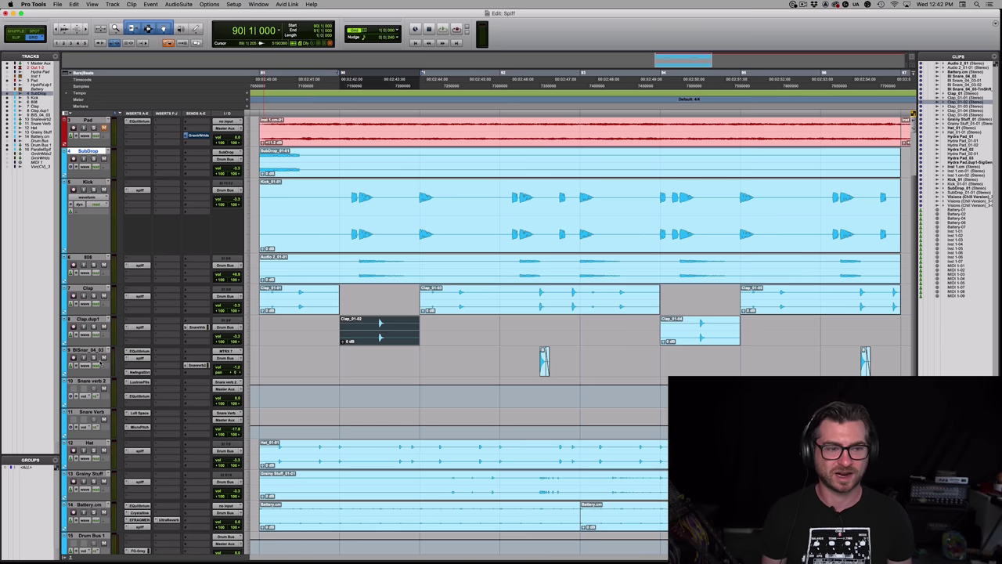
left_click(94, 358)
left_click_drag(545, 364, 570, 376)
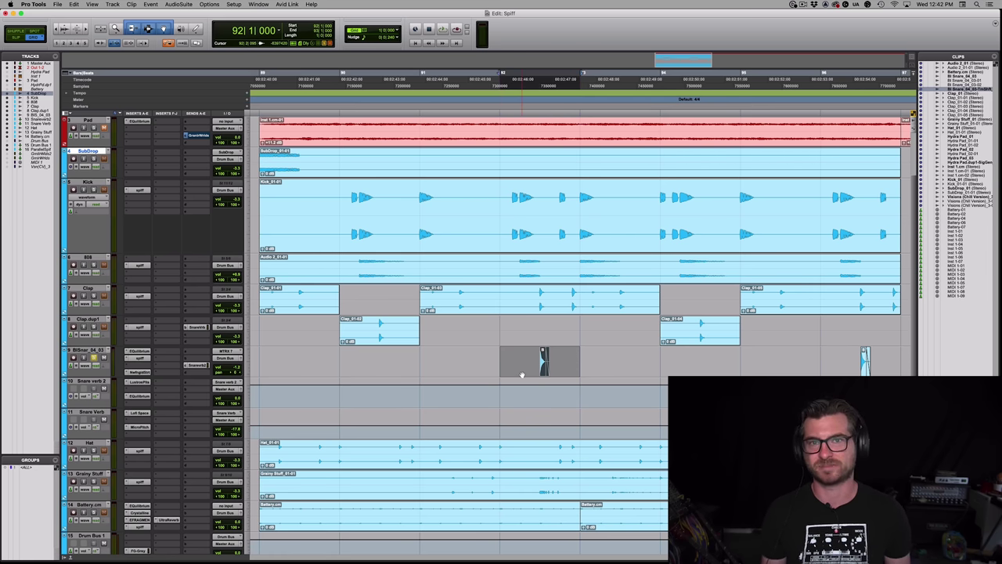
key("space")
key("space")
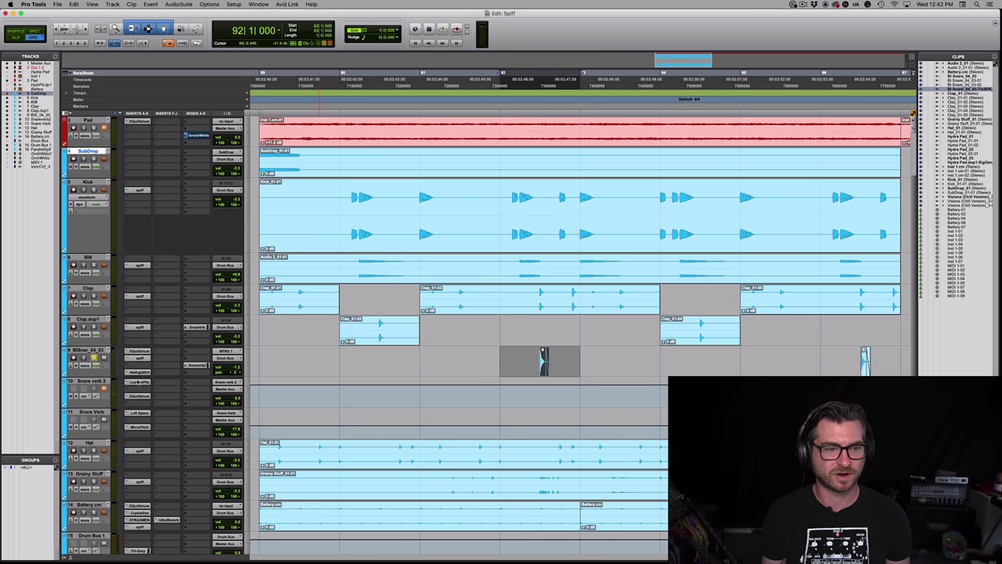
Open the snare's spiff, move its window above the snare clip and compare playback with the plug-in bypassed and active
left_click(139, 358)
left_click_drag(520, 247, 514, 141)
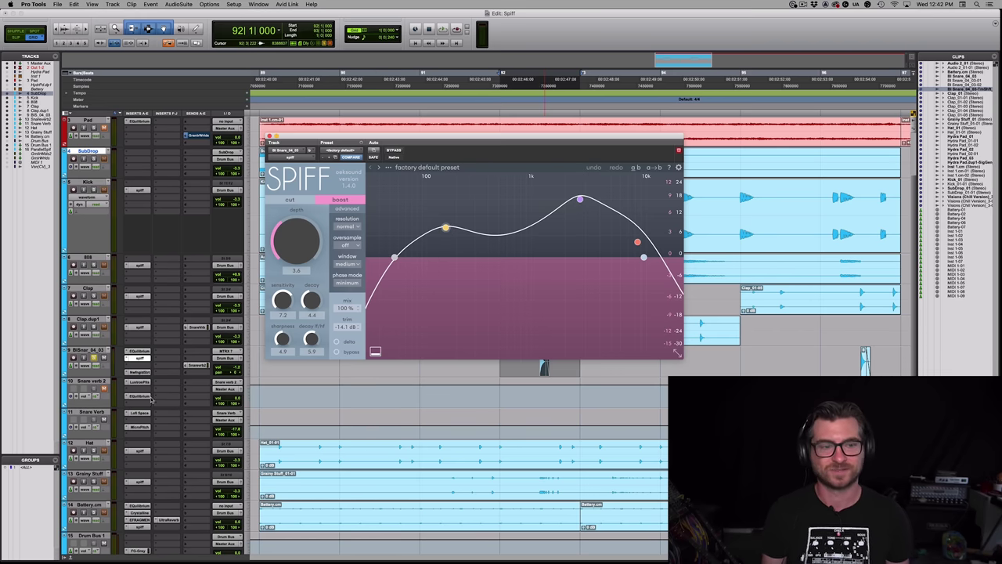
left_click(336, 352)
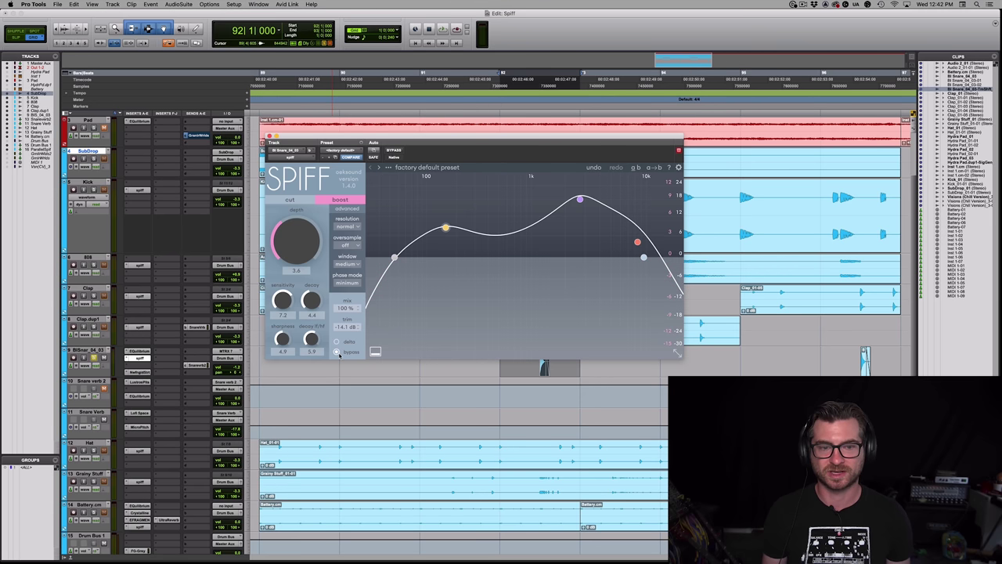
key("space")
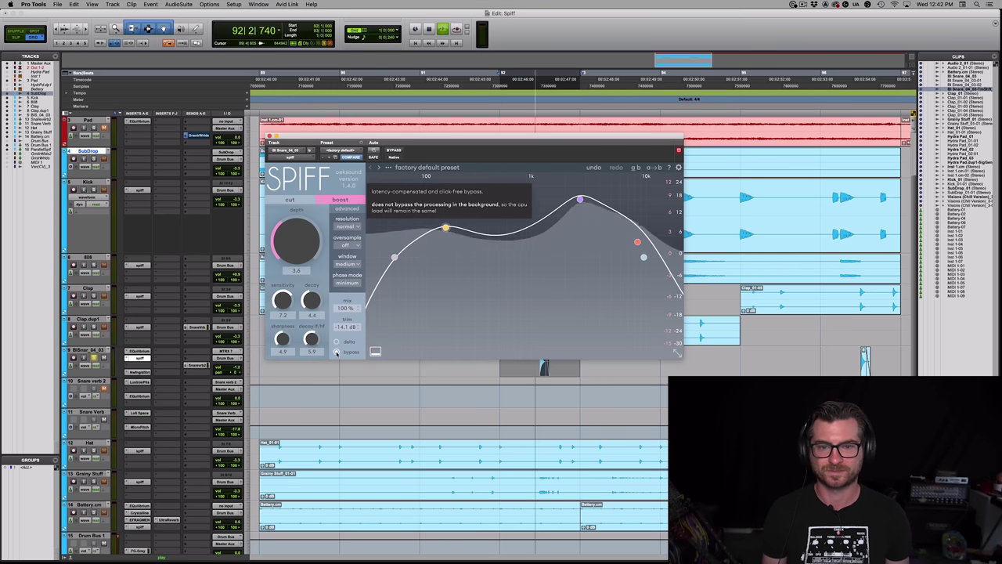
key("space")
key("space")
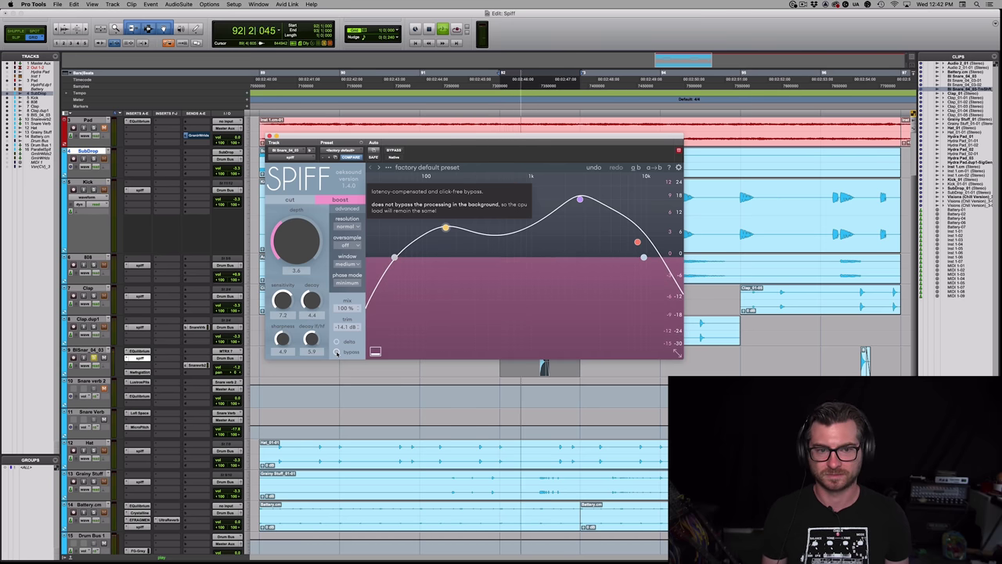
key("space")
key("space")
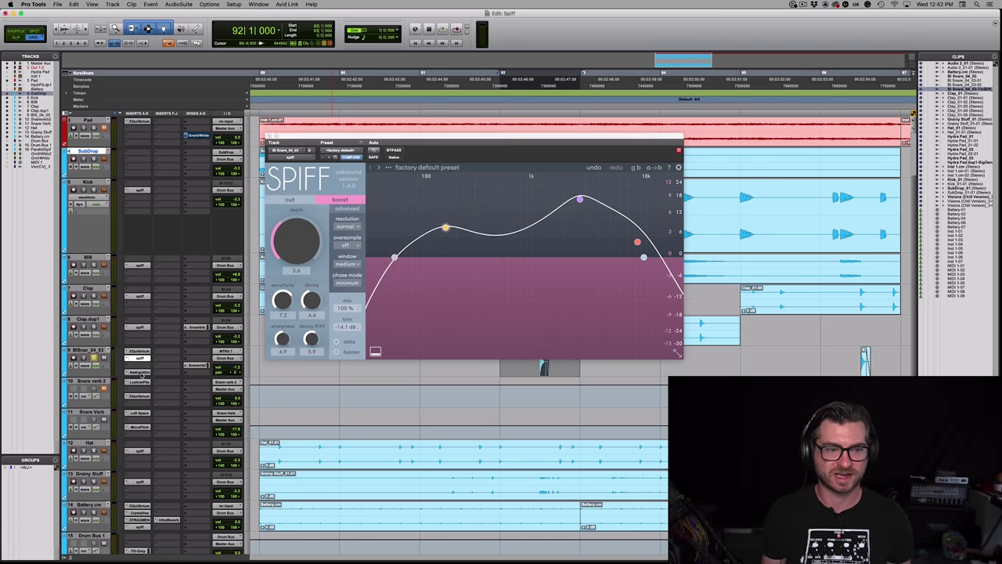
Inspect the Newfangled Saturate settings on the snare track and close that plug-in
left_click(140, 374)
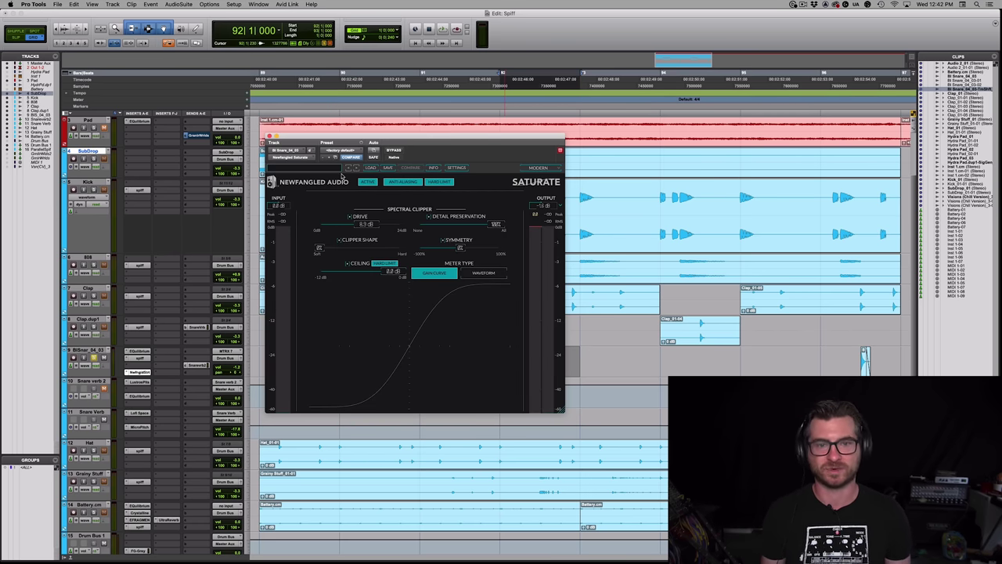
left_click(269, 136)
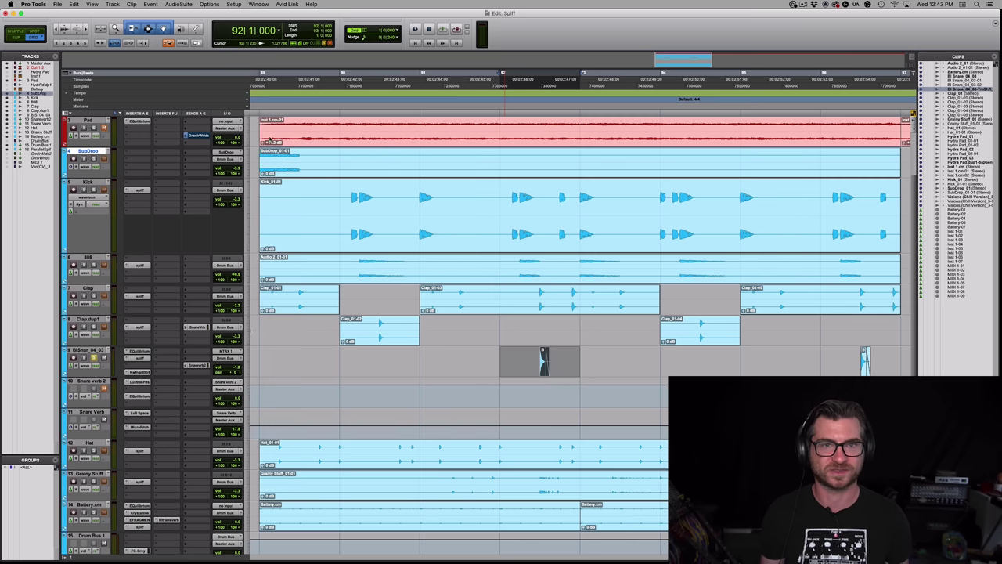
Open the spiff on the snare track and audition only the frequency area of band 3
left_click(139, 358)
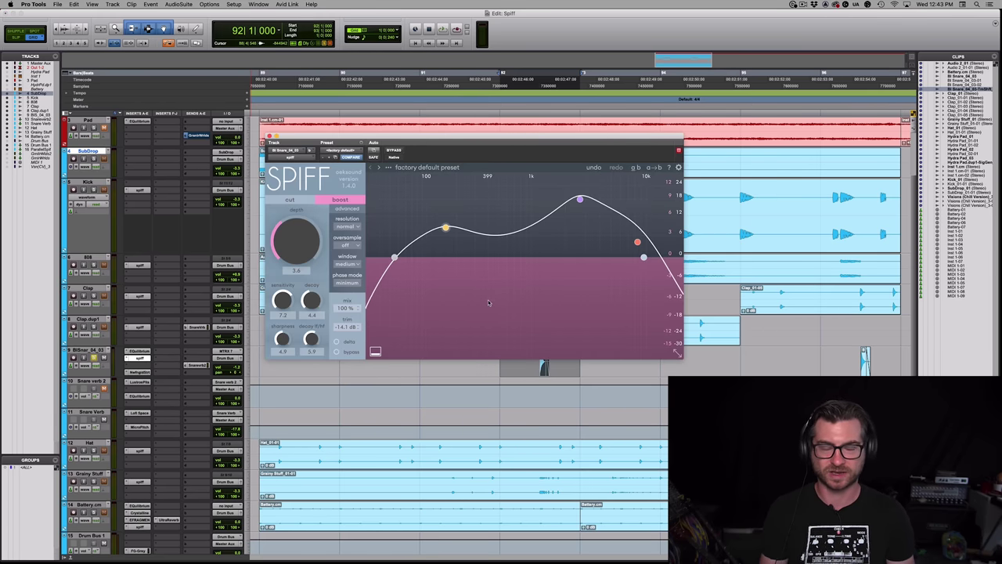
left_click(581, 200)
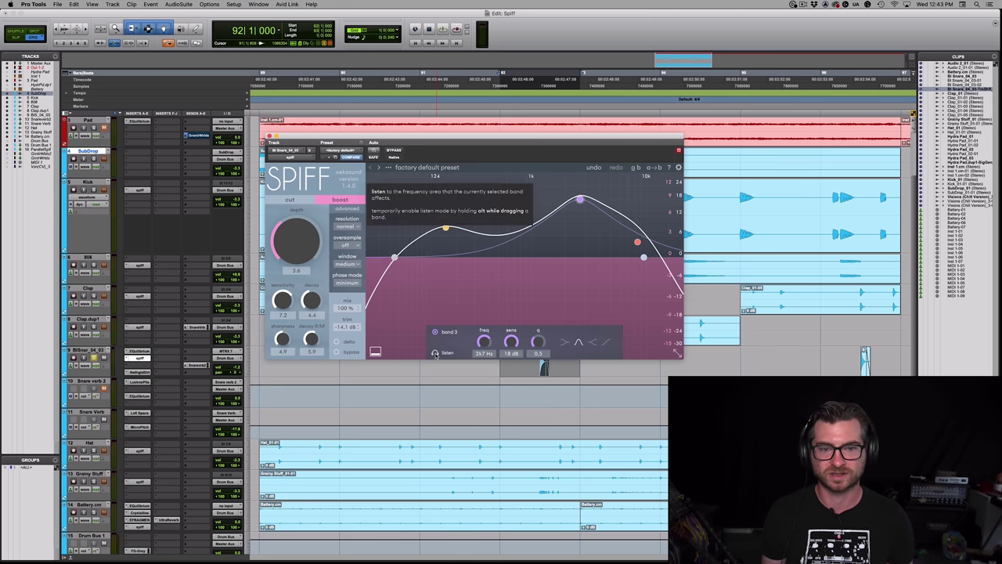
left_click(435, 353)
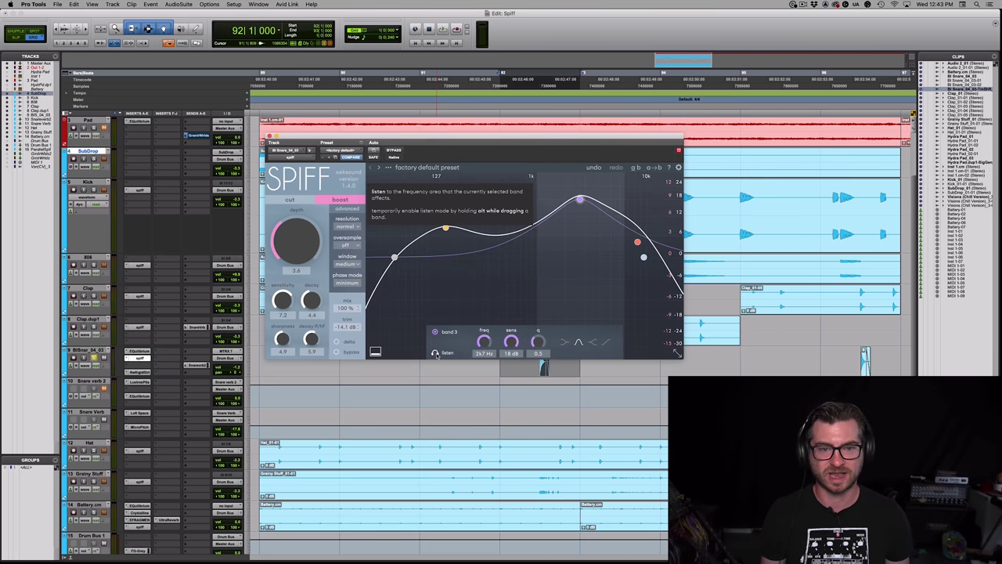
key("space")
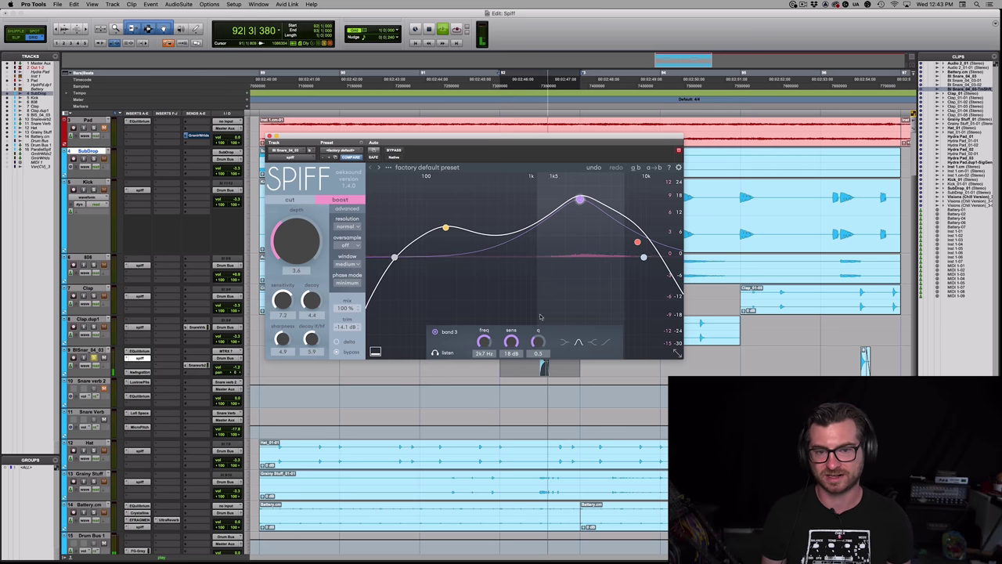
Try snare band 3's sensitivity at -18 dB, then return it to 18 dB and turn off listen mode
left_click_drag(512, 341, 513, 448)
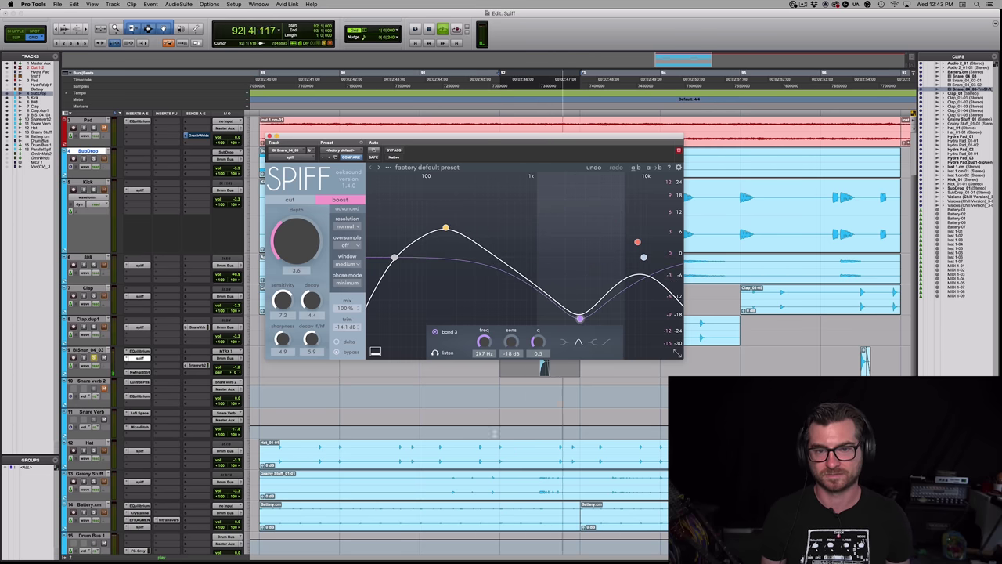
left_click_drag(511, 347, 489, 203)
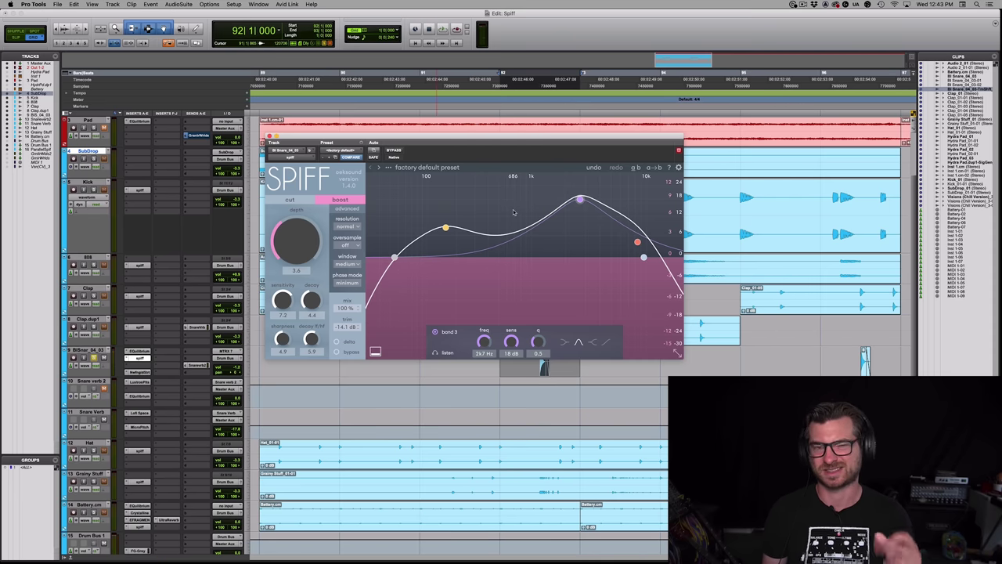
Audition only the frequency area of snare band 2, then return to hearing the full snare signal
left_click(444, 227)
left_click(435, 353)
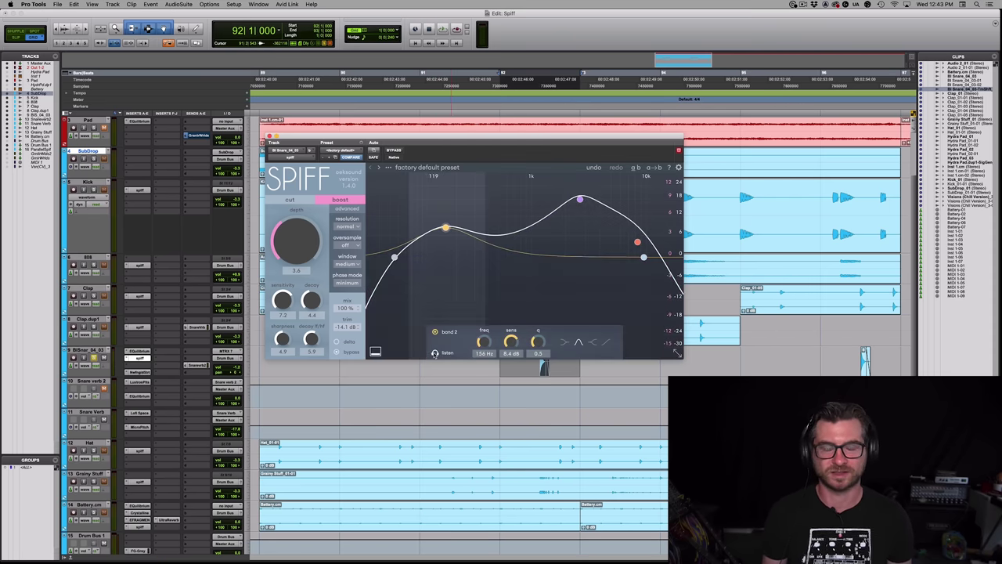
key("space")
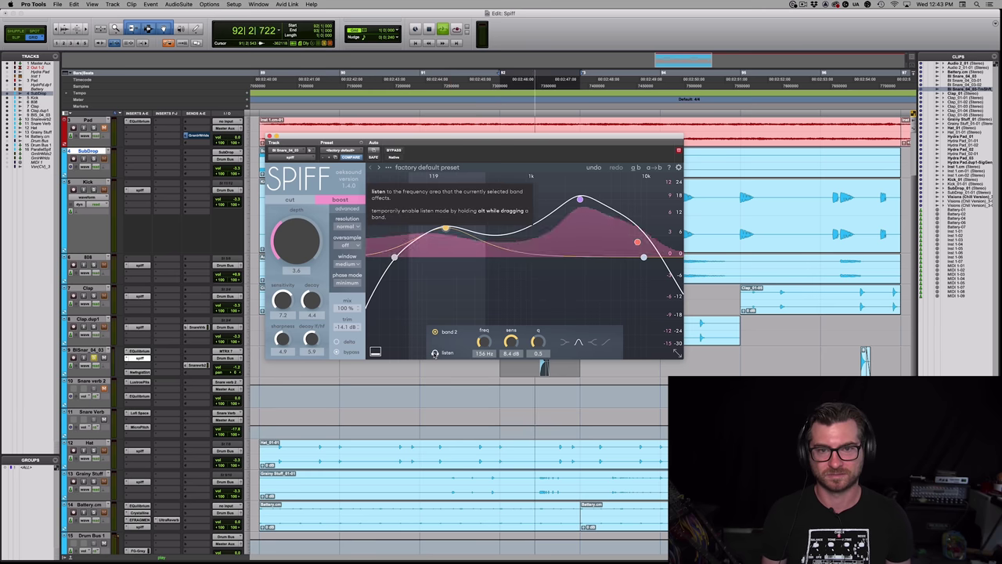
left_click(435, 353)
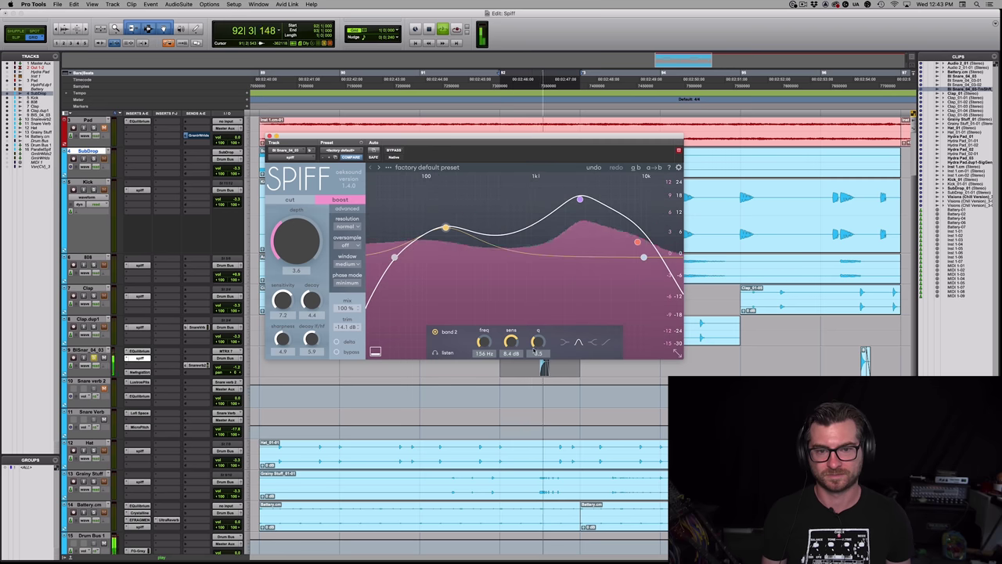
Set snare band 2's sensitivity to 8.2 dB and close the plug-in
mouse_move(510, 342)
left_mouse_down()
mouse_move(523, 416)
mouse_move(527, 321)
mouse_move(527, 346)
left_mouse_up()
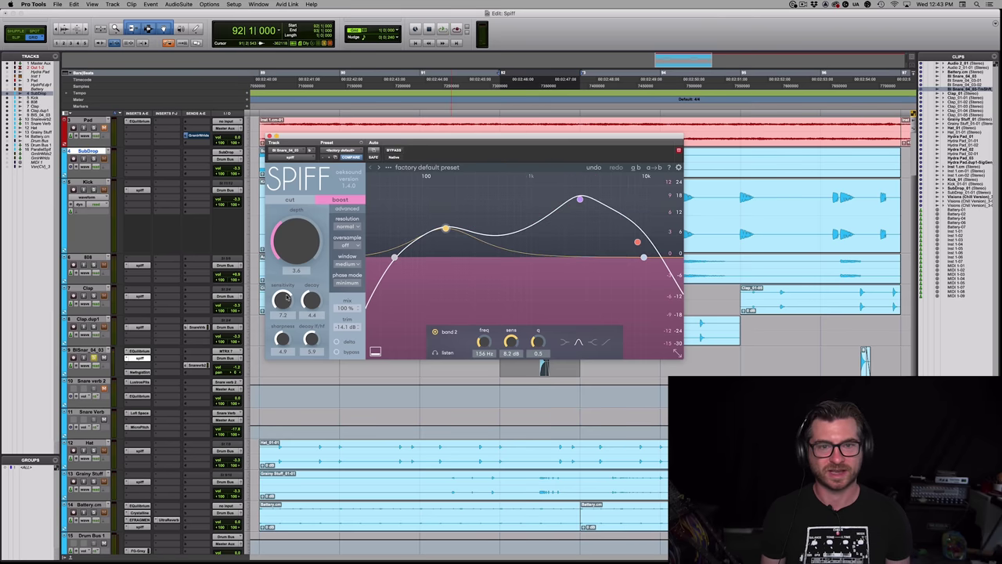
left_click(269, 137)
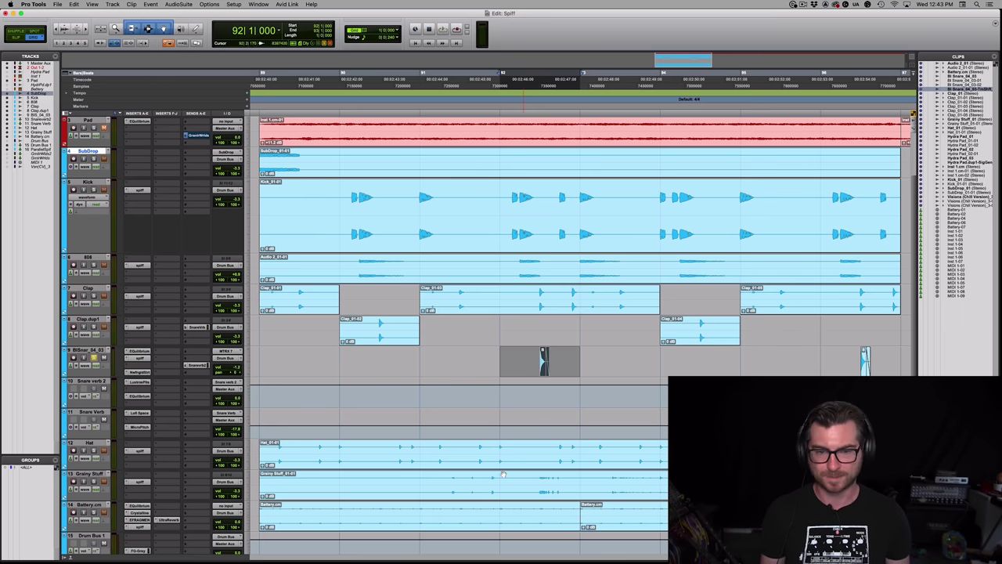
Solo the Hat track, select its bar 92 and play it with the track's spiff open and bypassed
left_click_drag(515, 448, 597, 450)
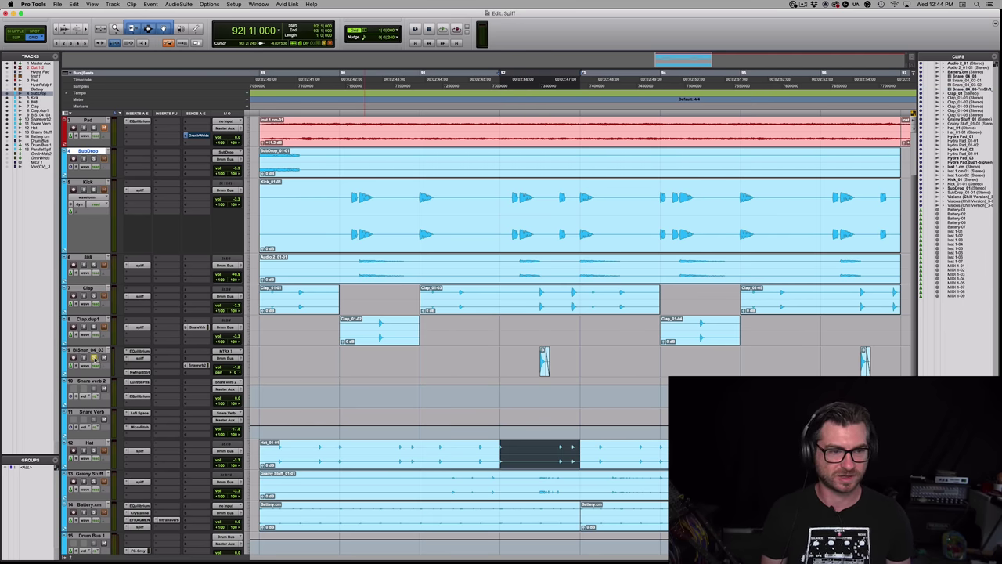
left_click(139, 451)
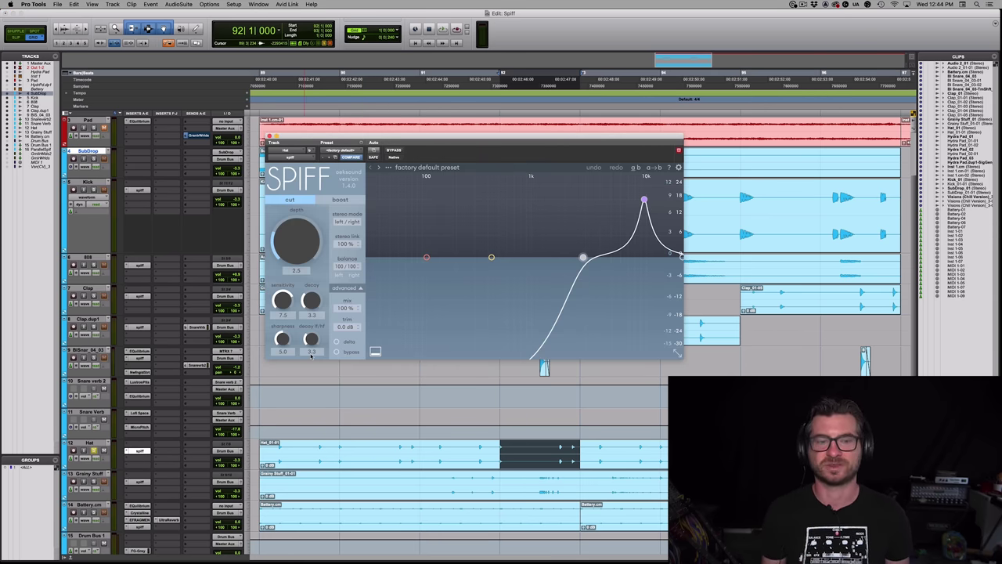
key("space")
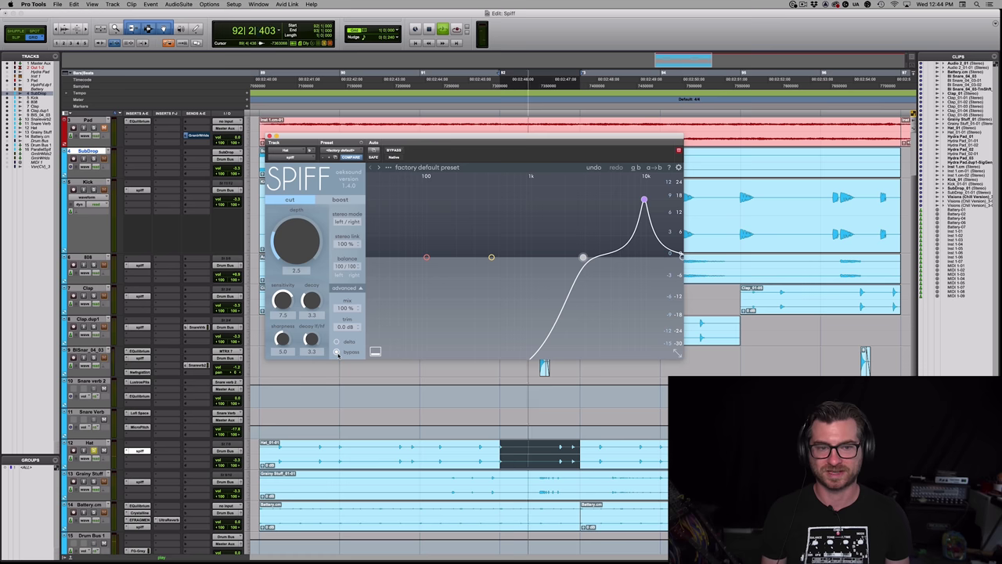
mouse_move(337, 353)
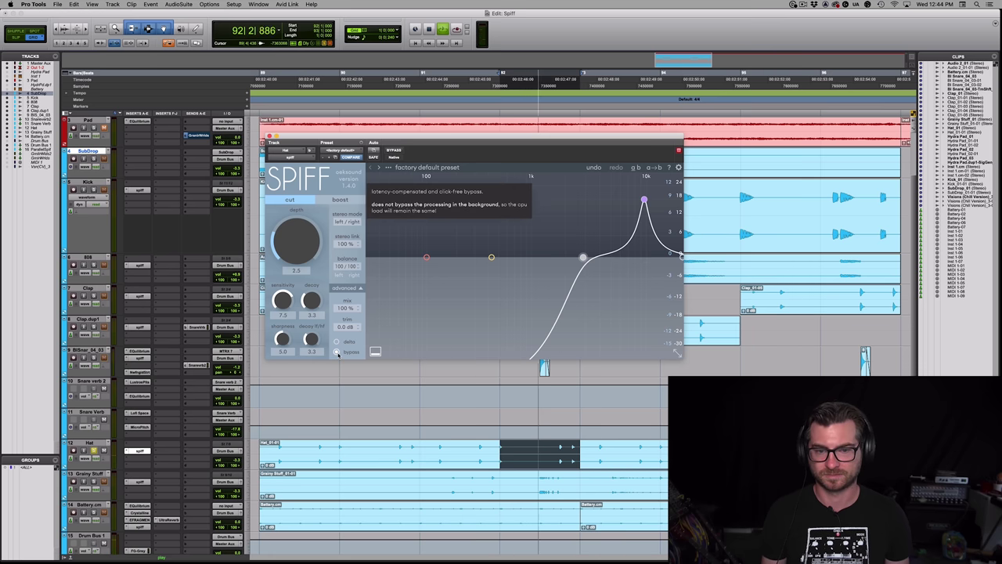
left_click(337, 352)
Compare the hat with spiff bypassed and active on shorter sections, ending with a selection across most of bar 91
left_click_drag(418, 450, 389, 450)
key("space")
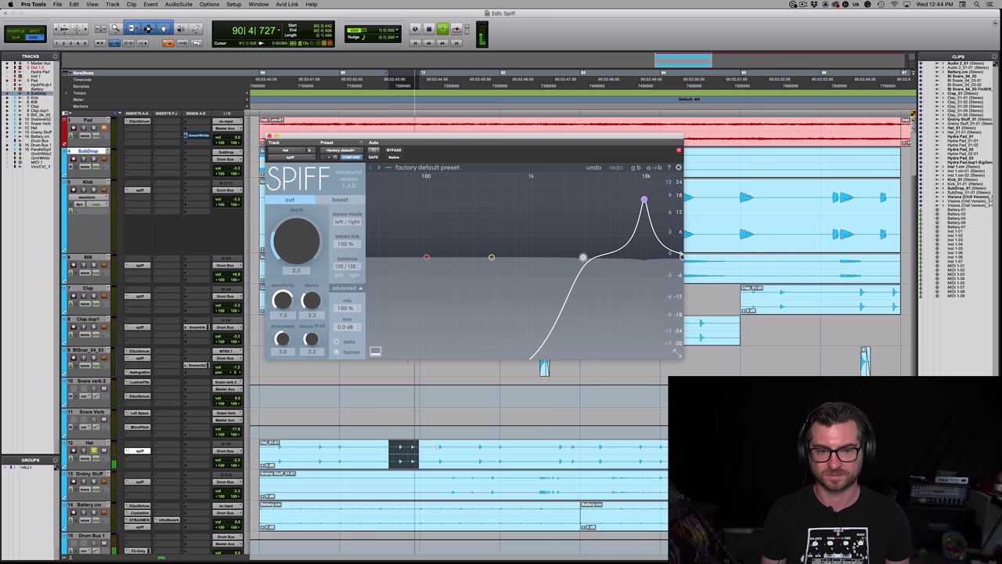
left_click_drag(453, 450, 436, 450)
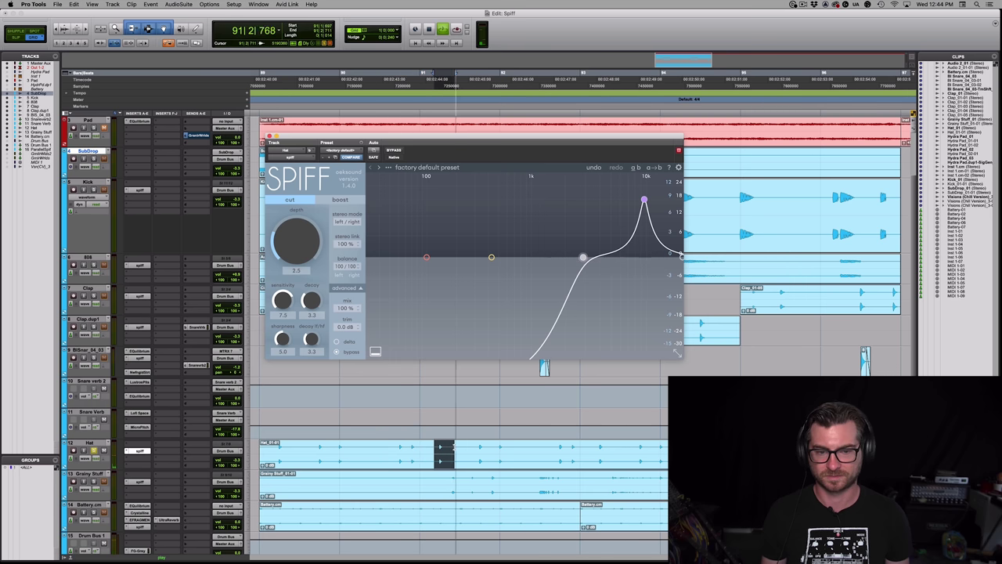
left_click_drag(453, 450, 487, 451)
key("space")
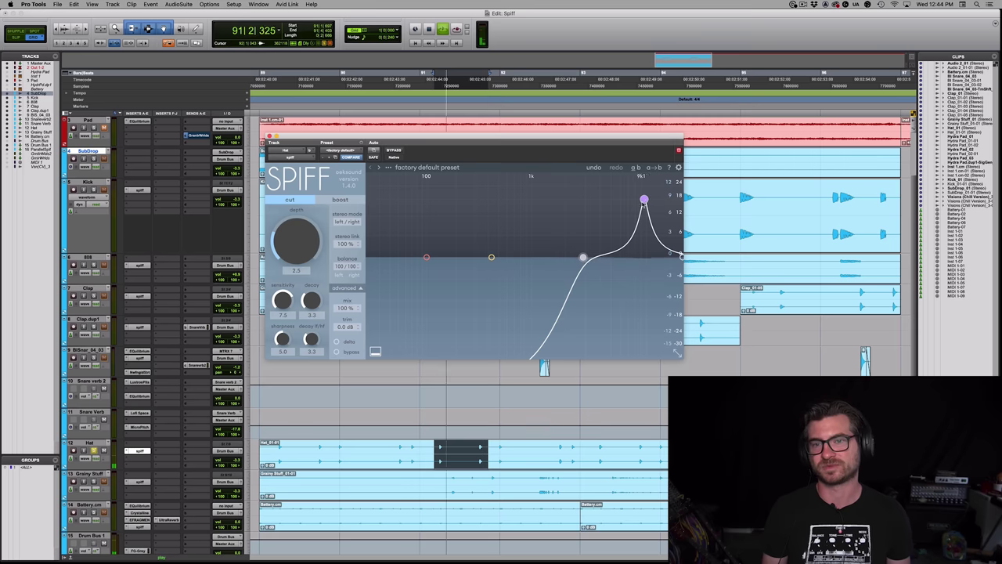
Try the hat spiff's low cut at 20 Hz, set it to about 3.4 kHz and close the plug-in
mouse_move(644, 200)
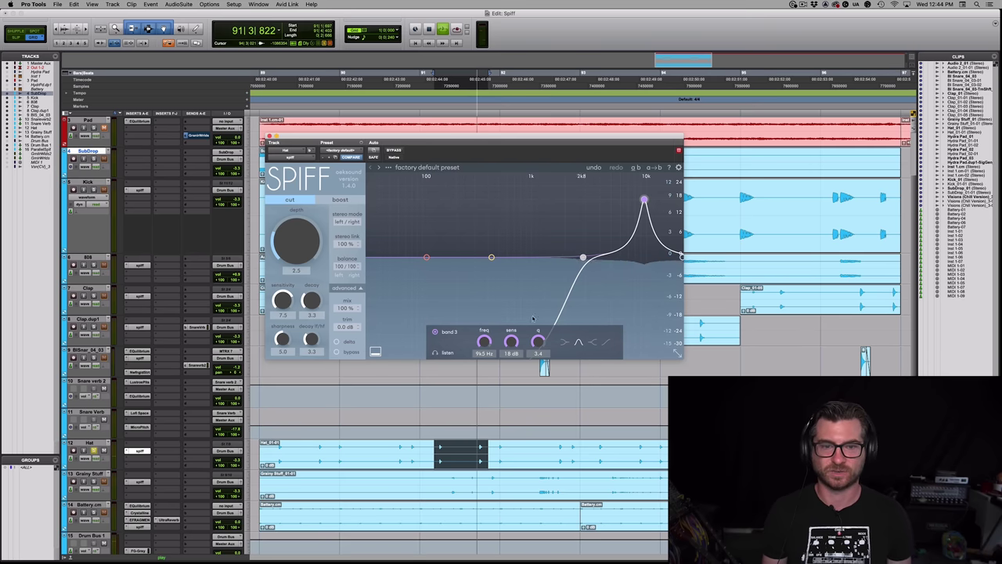
left_click(584, 257)
left_click_drag(526, 261, 280, 238)
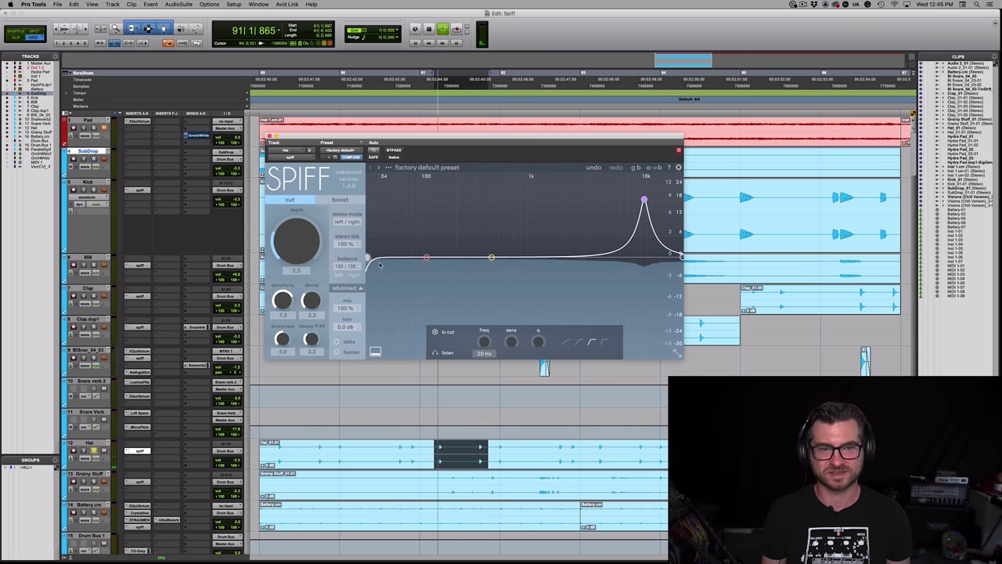
left_click_drag(368, 258, 585, 268)
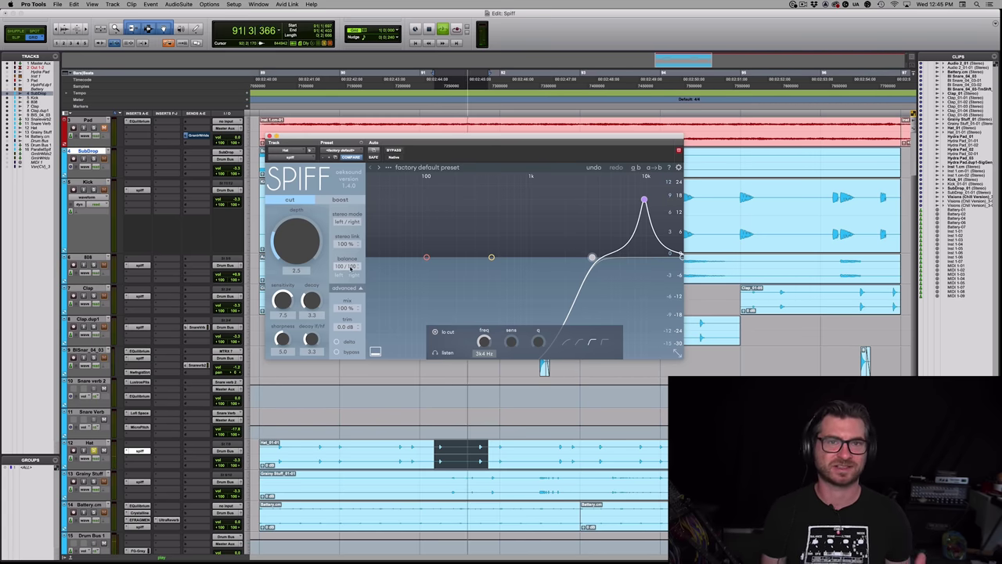
mouse_move(350, 268)
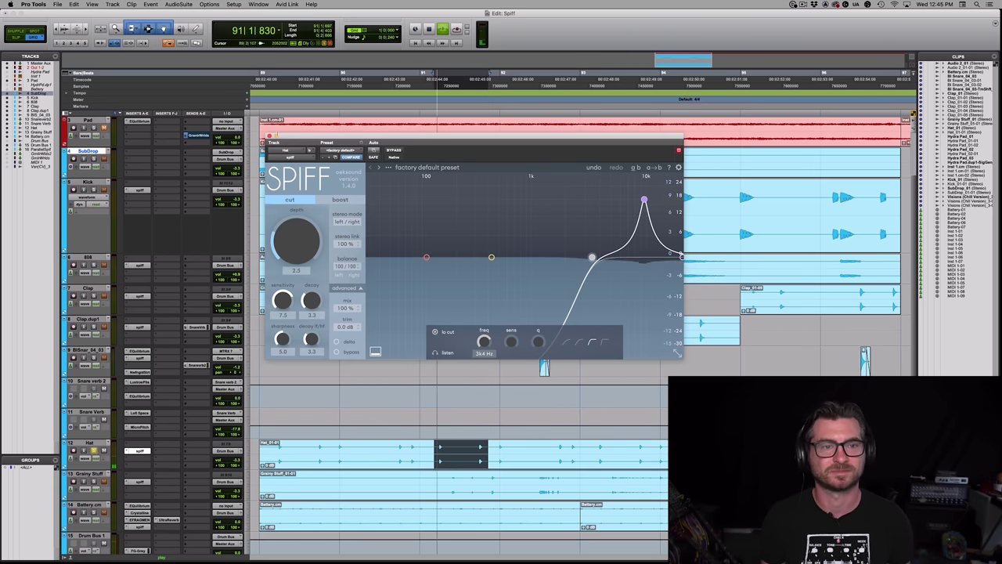
left_click(138, 450)
key("space")
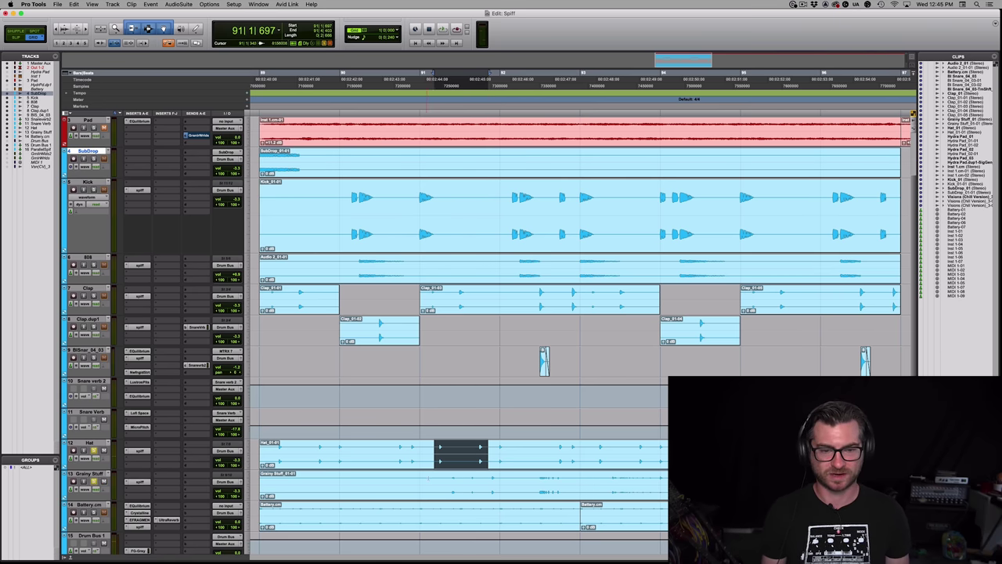
Solo the Grainy Stuff track, open its spiff and audition the section from 91|2|318 up to bar 93
left_click(449, 482)
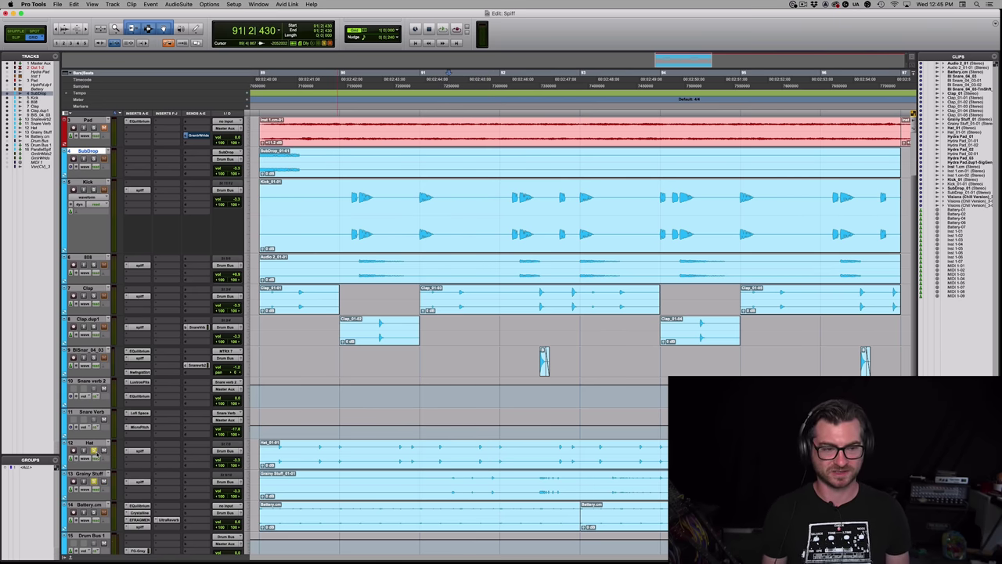
left_click(137, 480)
key("space")
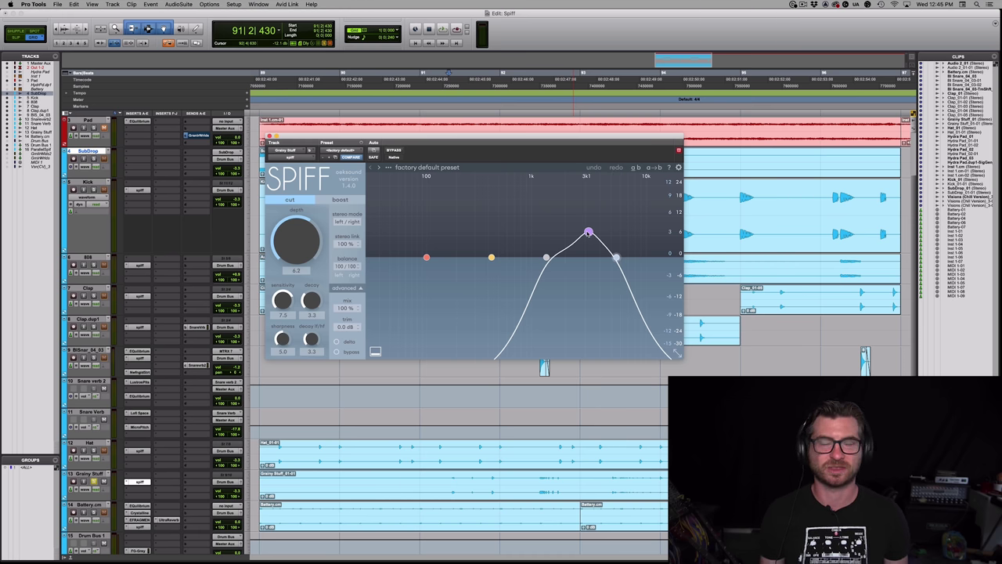
left_click_drag(447, 479, 579, 493)
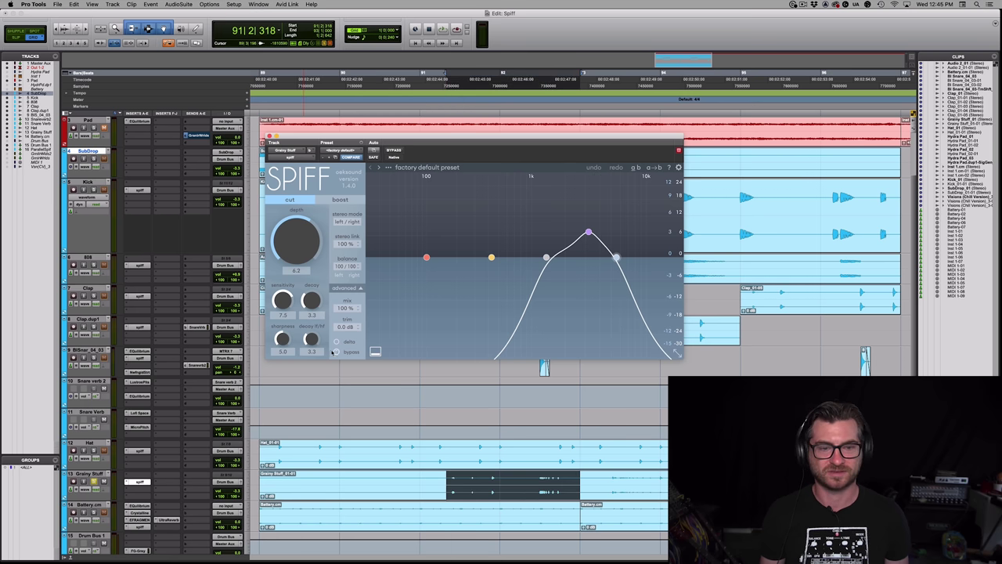
key("space")
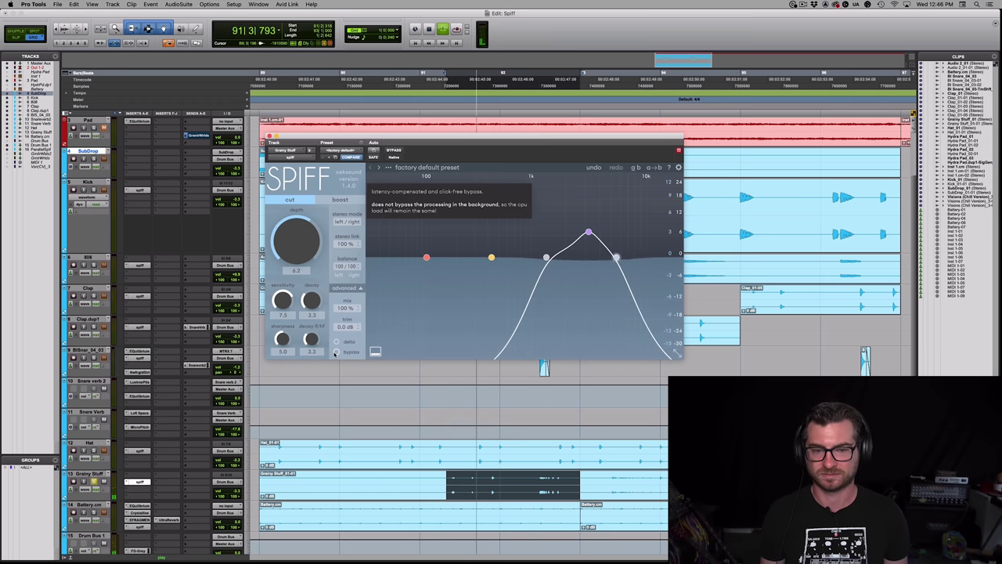
Audition the frequency area of band 3 on Grainy Stuff, then play the full signal from bar 96
left_click(589, 233)
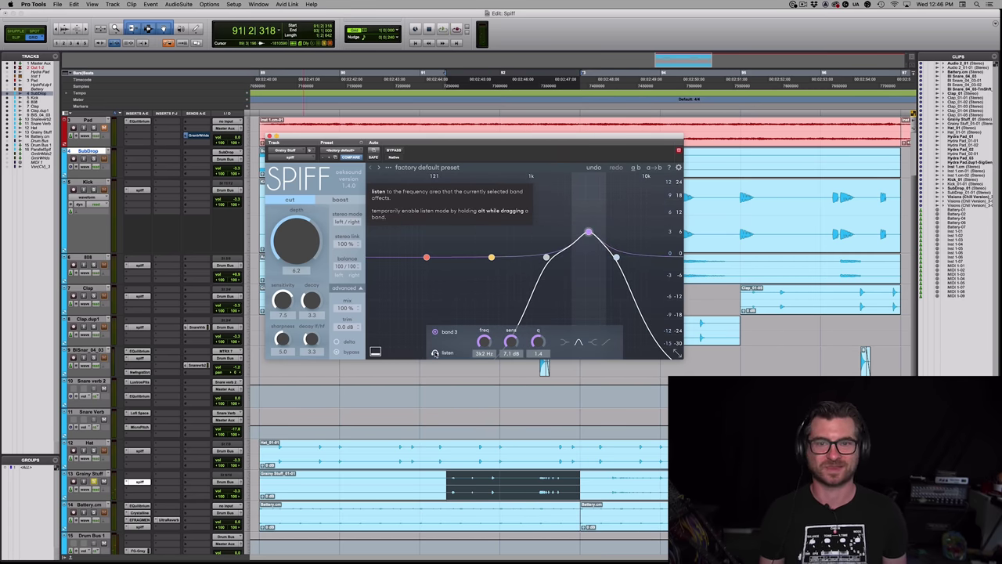
key("space")
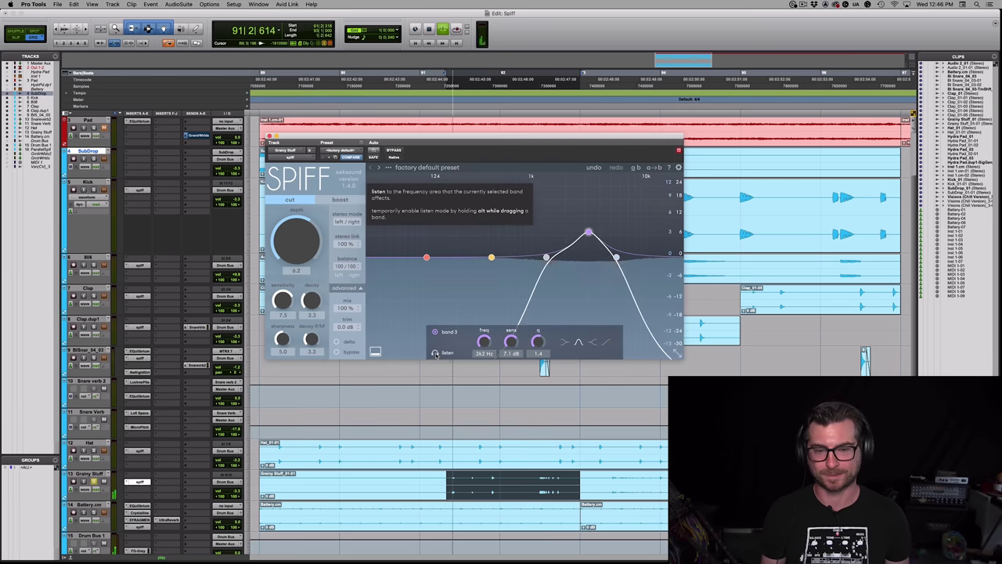
left_click(614, 493)
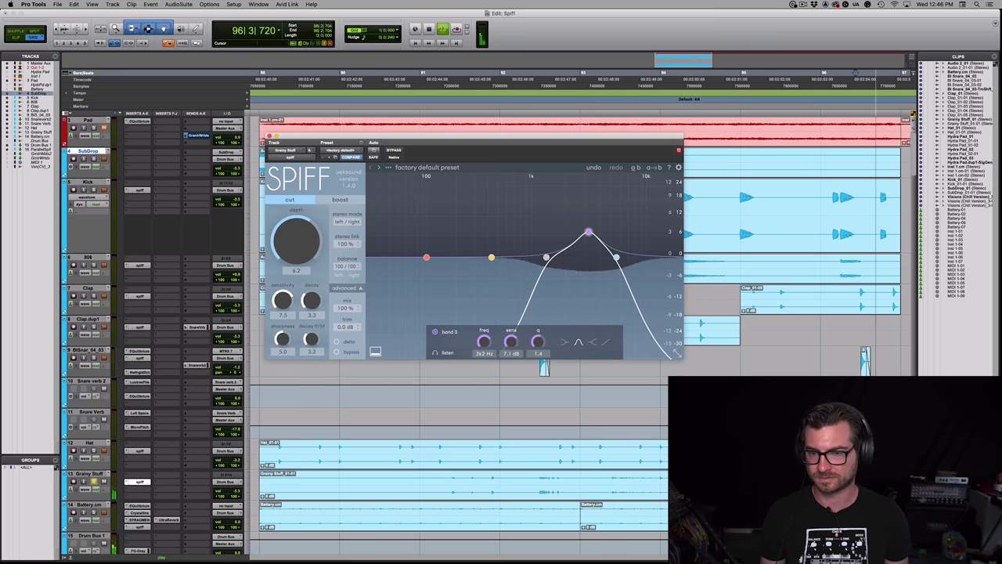
key("space")
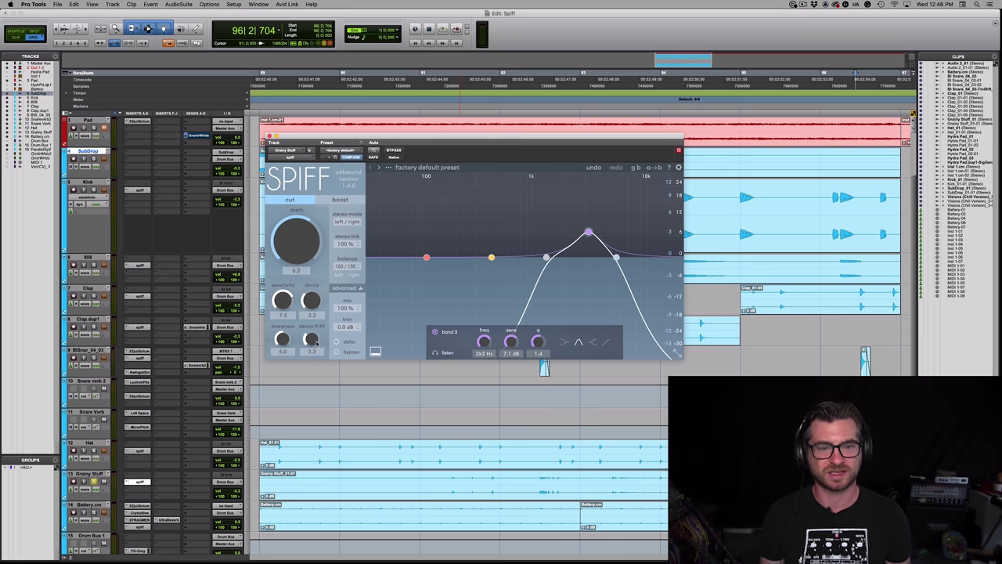
Try Grainy Stuff's low/high-frequency decay at 10.0 during bar 96 playback, set it to 3.4 and close the plug-in
mouse_move(314, 342)
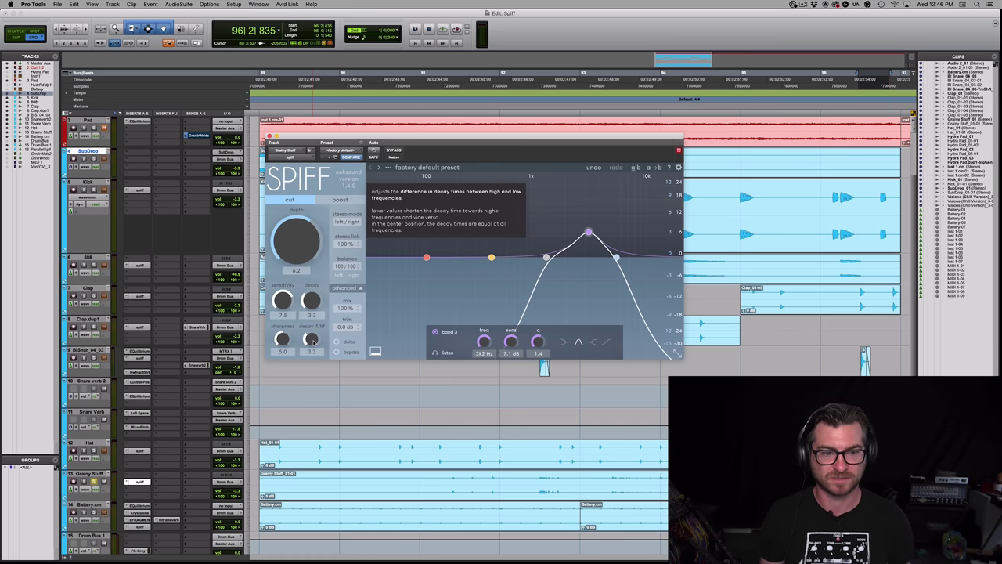
key("space")
left_click_drag(313, 342, 302, 313)
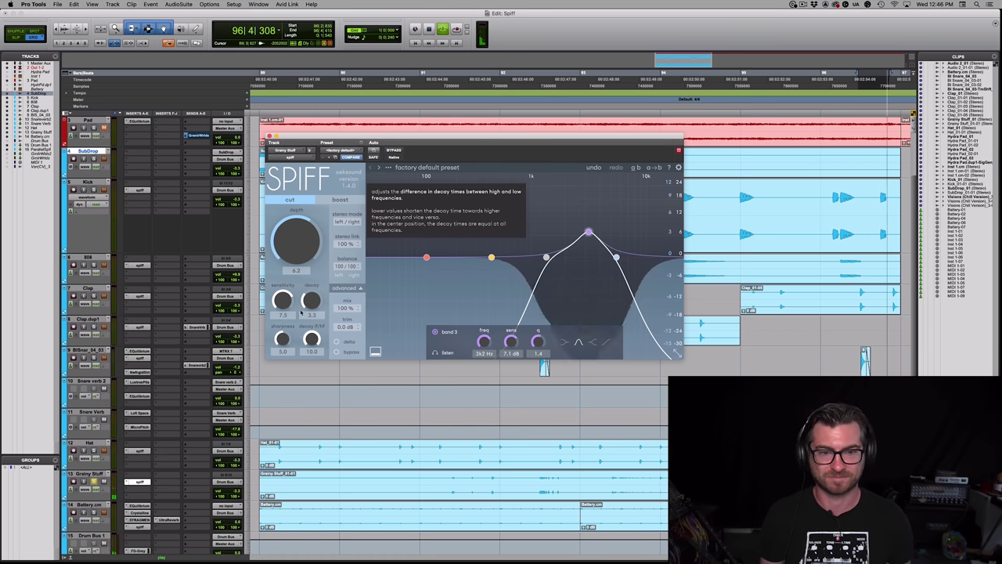
mouse_move(312, 339)
left_mouse_down()
mouse_move(322, 433)
mouse_move(321, 351)
mouse_move(337, 342)
mouse_move(313, 325)
left_mouse_up()
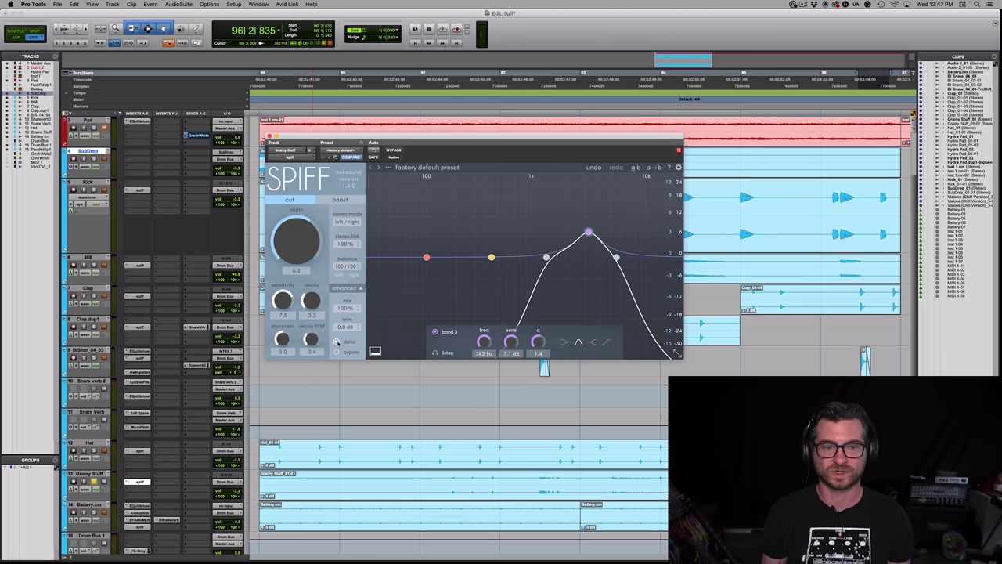
left_click(270, 136)
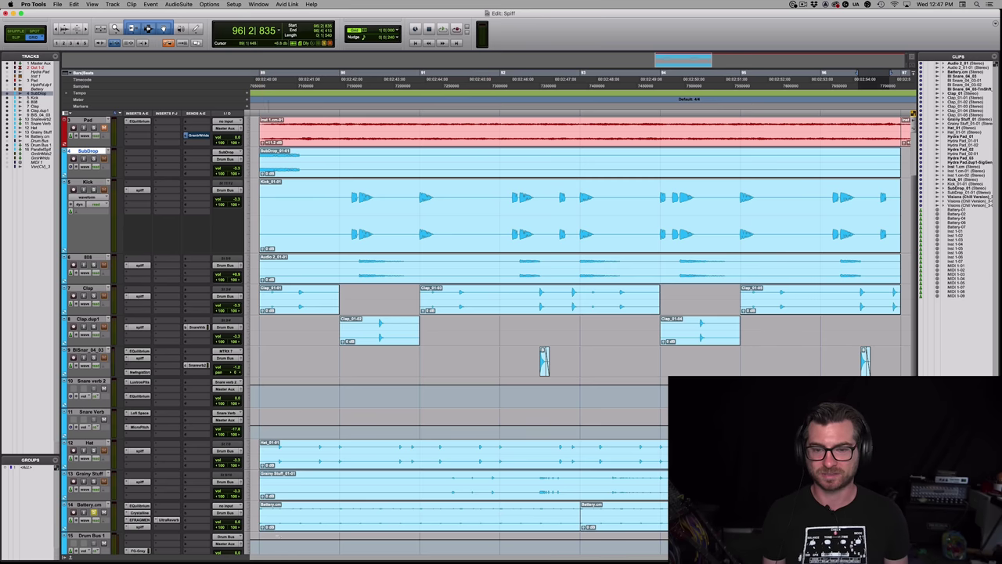
Audition the Battery.cm clip from bar 93 with its inserts bypassed, re-enabling EQuilibrium and the insert below it between playback passes
left_click(624, 530)
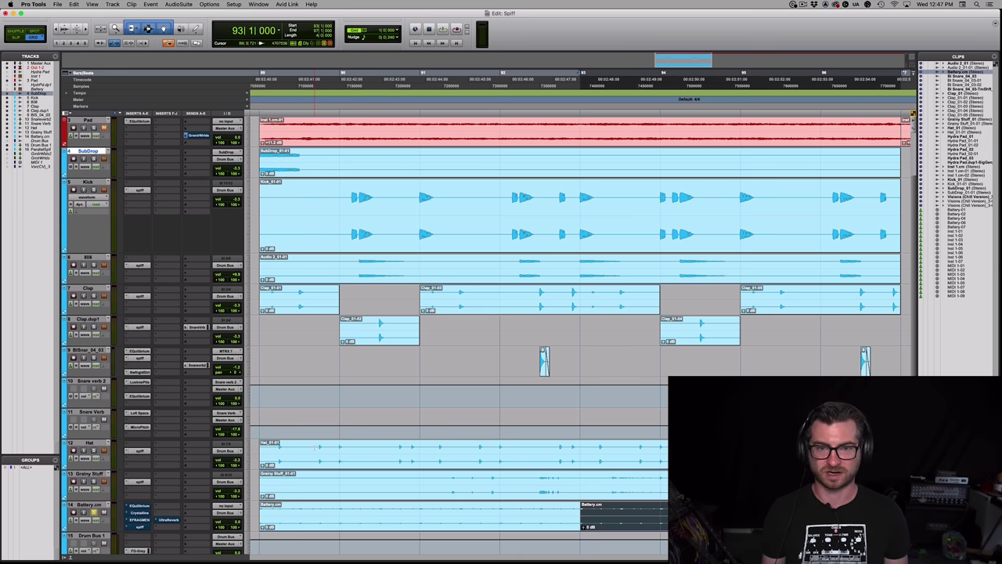
key("space")
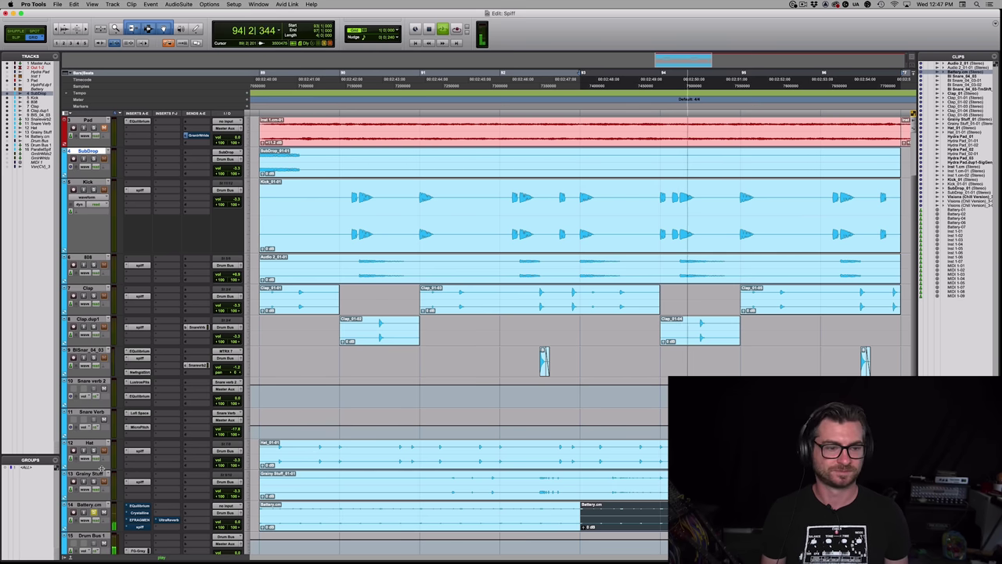
key("space")
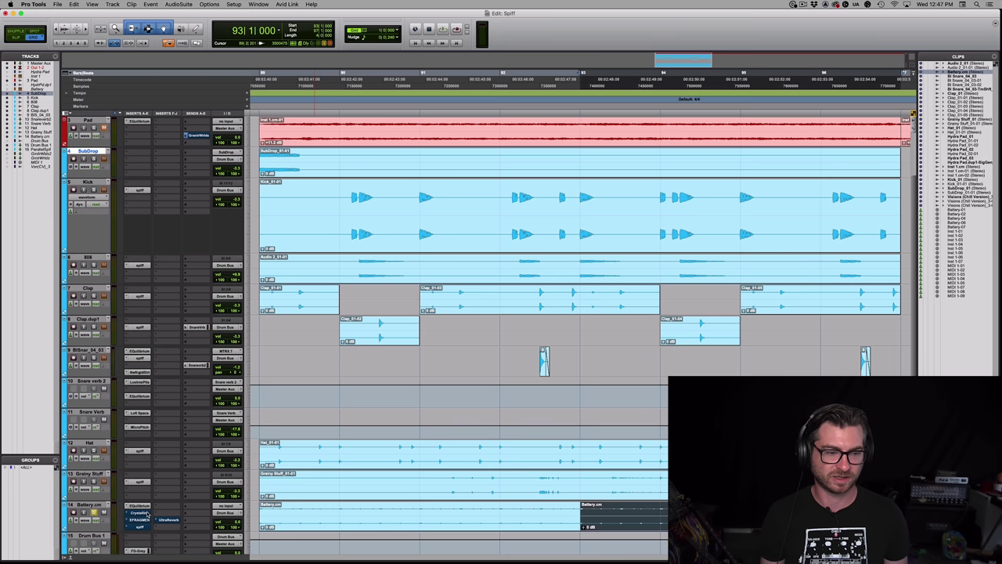
key("space")
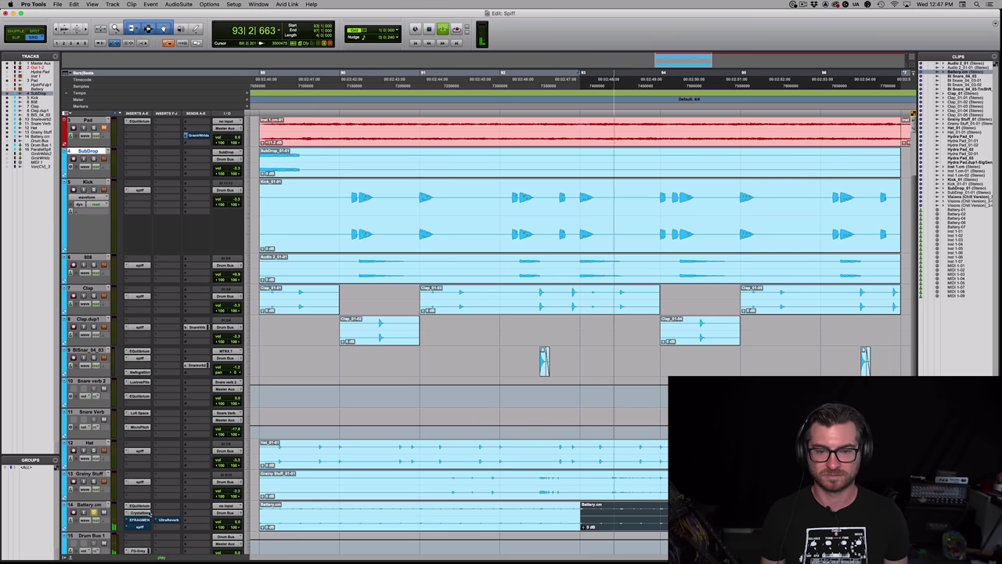
key("space")
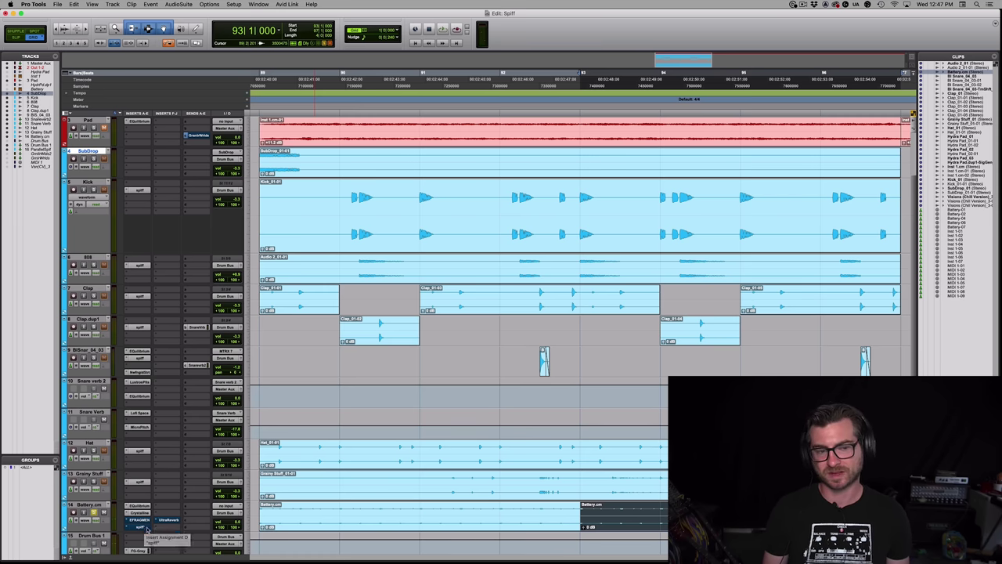
Open and enable spiff on Battery.cm, play from bar 93 with delta monitoring switched on, and stop playback
left_click(149, 530)
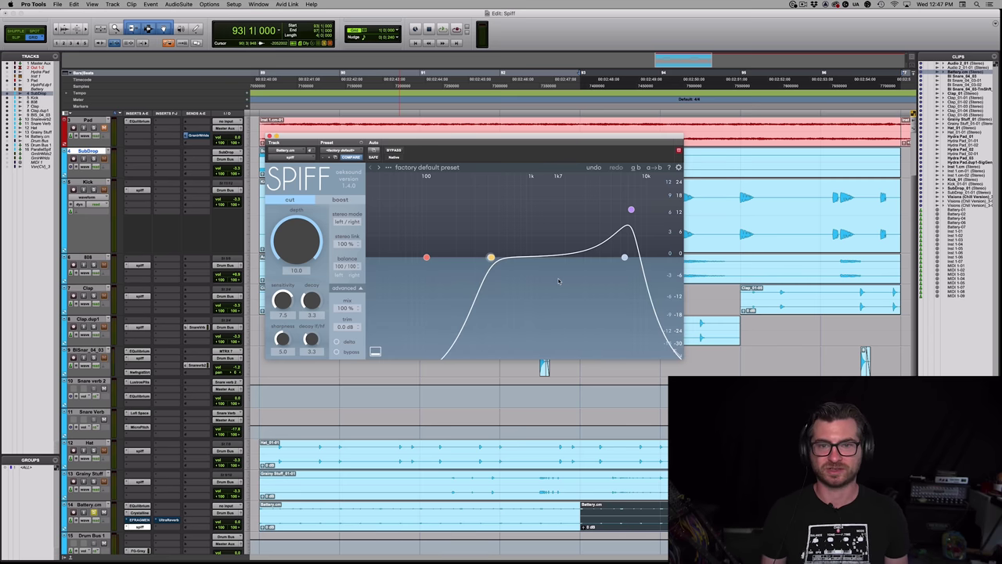
key("space")
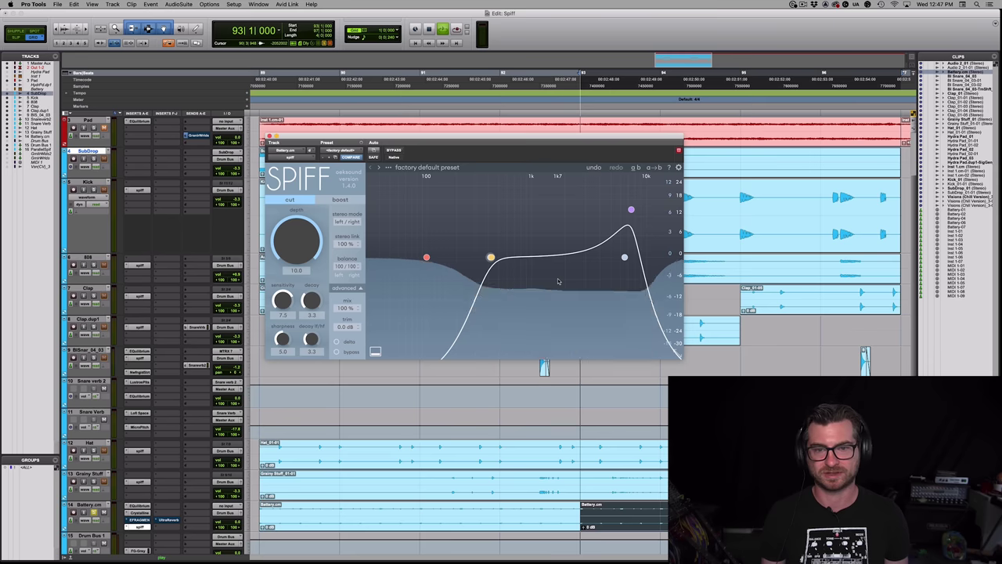
left_click(337, 342)
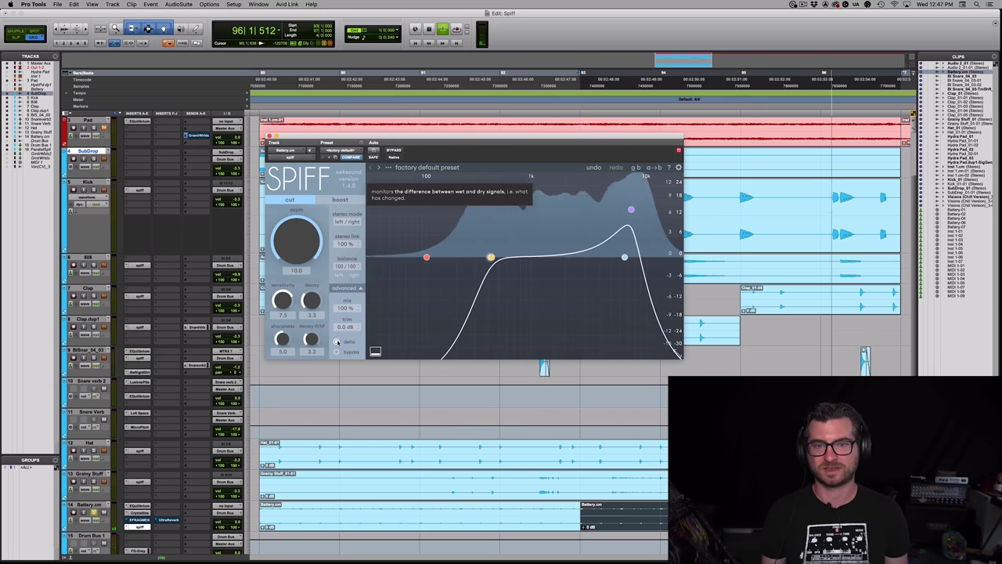
key("space")
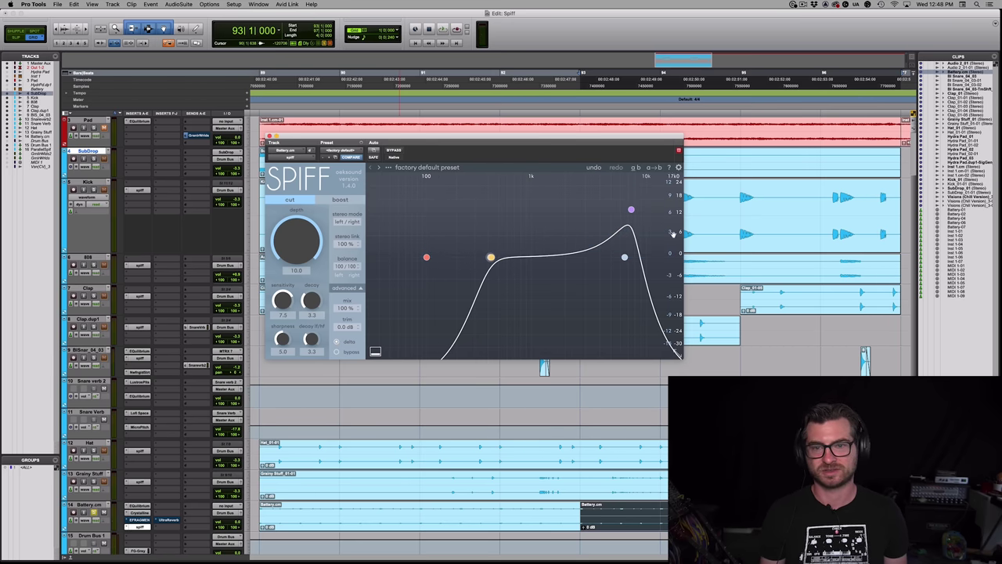
Open EFX Fragments on the Battery.cm track and take it out of bypass
left_click(141, 521)
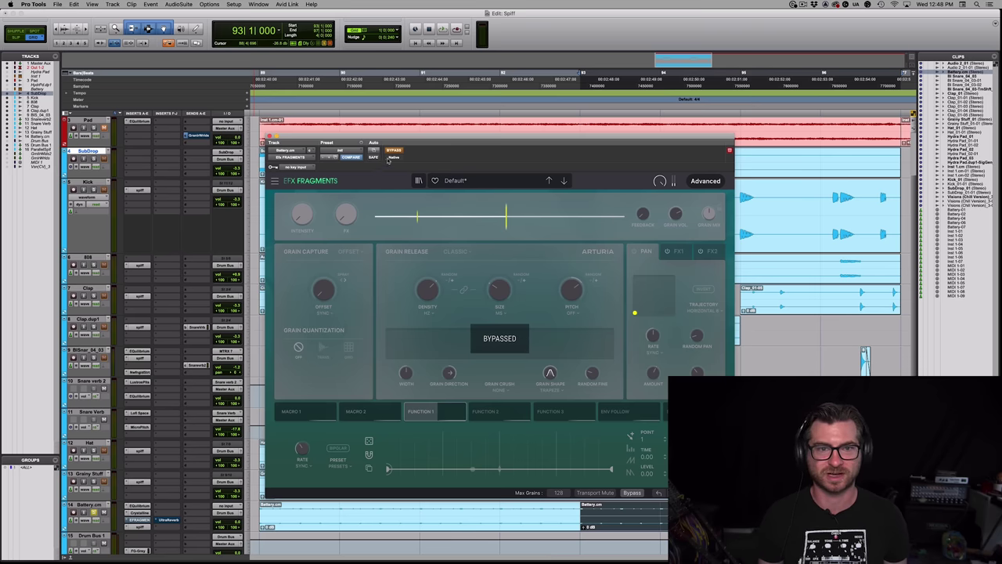
left_click(394, 151)
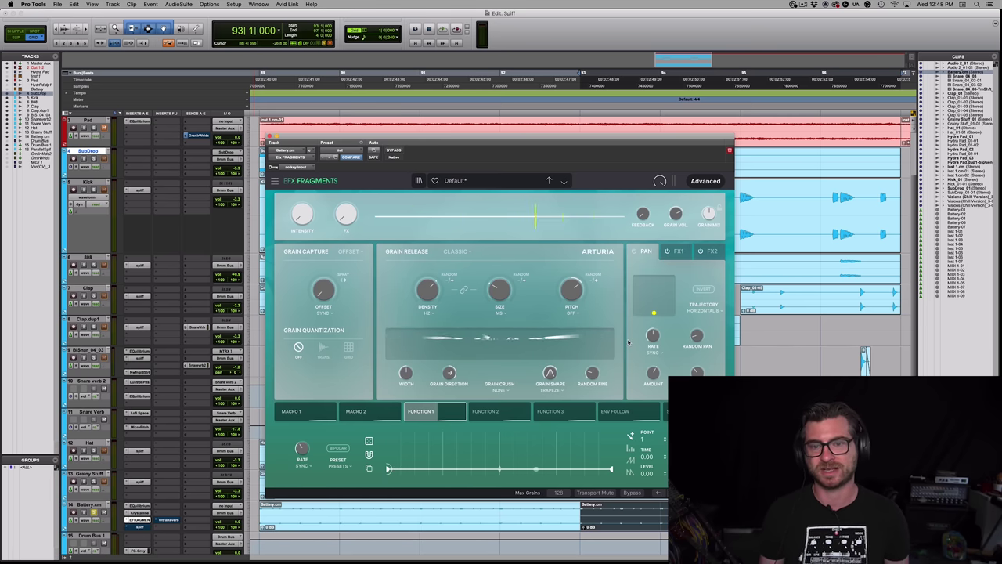
mouse_move(572, 290)
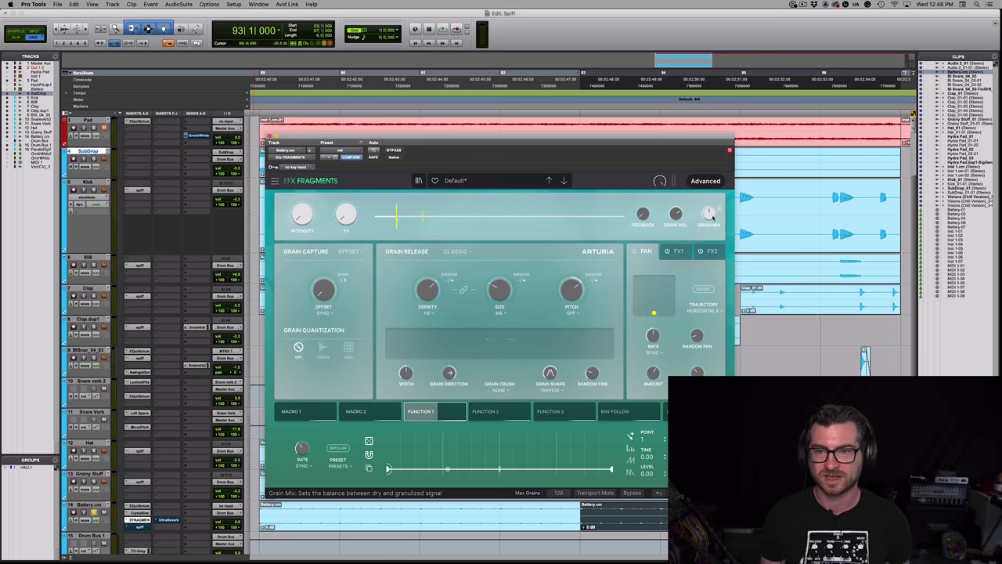
Play Battery.cm while trying the EFX Fragments Grain Mix at 99.6 % and 54.0 %, leaving it around the middle
mouse_move(708, 213)
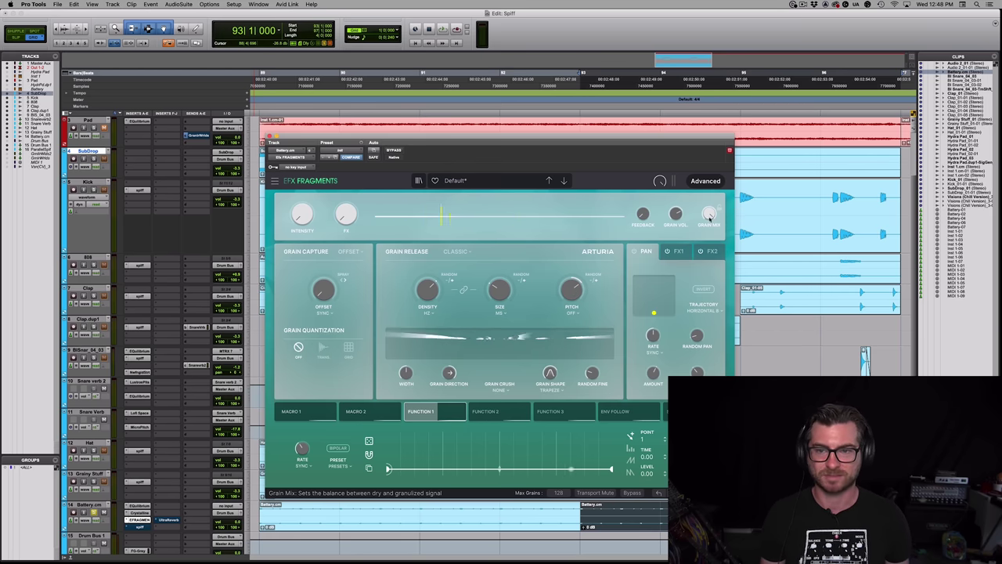
key("space")
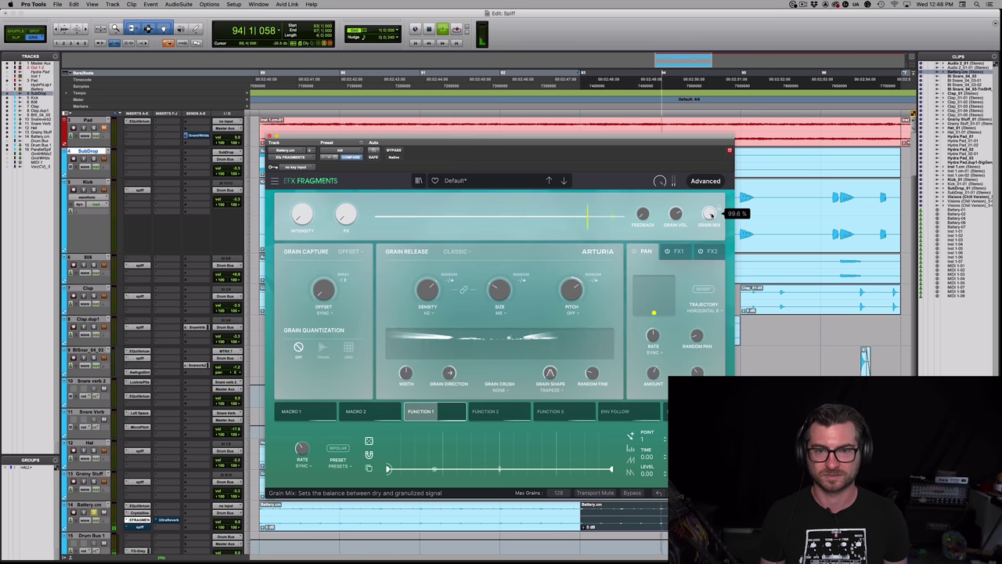
scroll(709, 213, "up", 5)
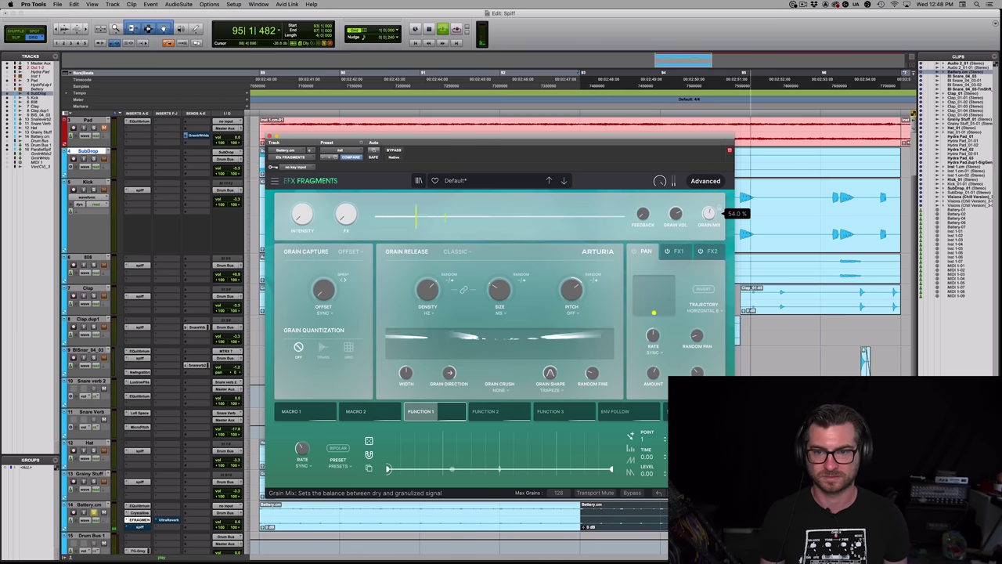
scroll(709, 213, "down", 15)
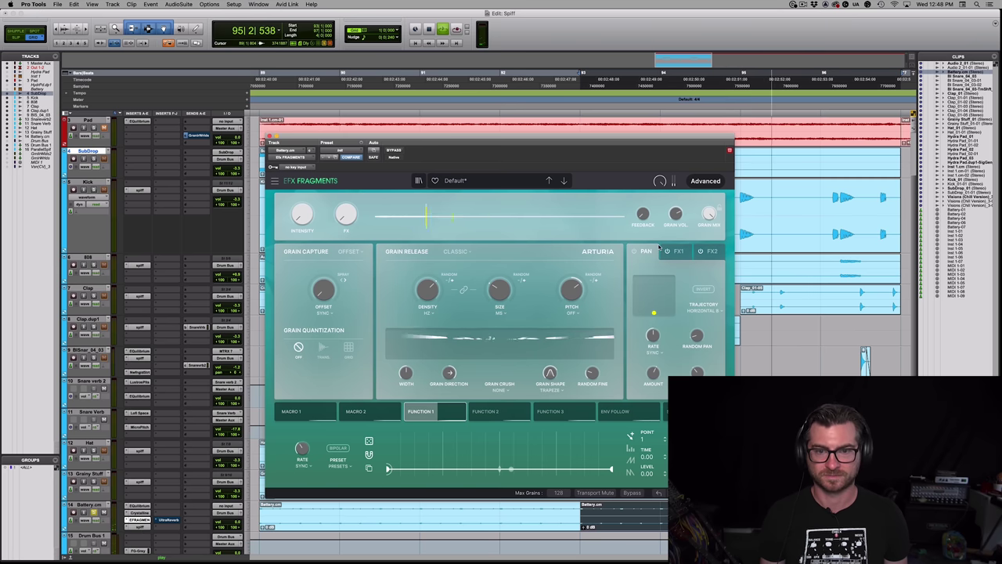
left_click_drag(711, 213, 711, 232)
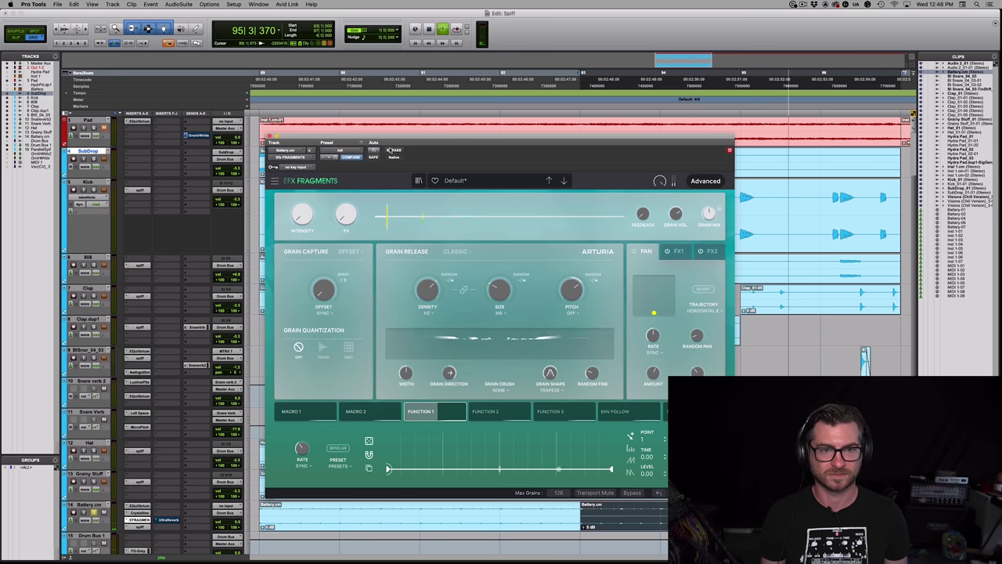
Compare Battery.cm with EFX Fragments bypassed and active during playback, then close the plug-in
left_click(394, 149)
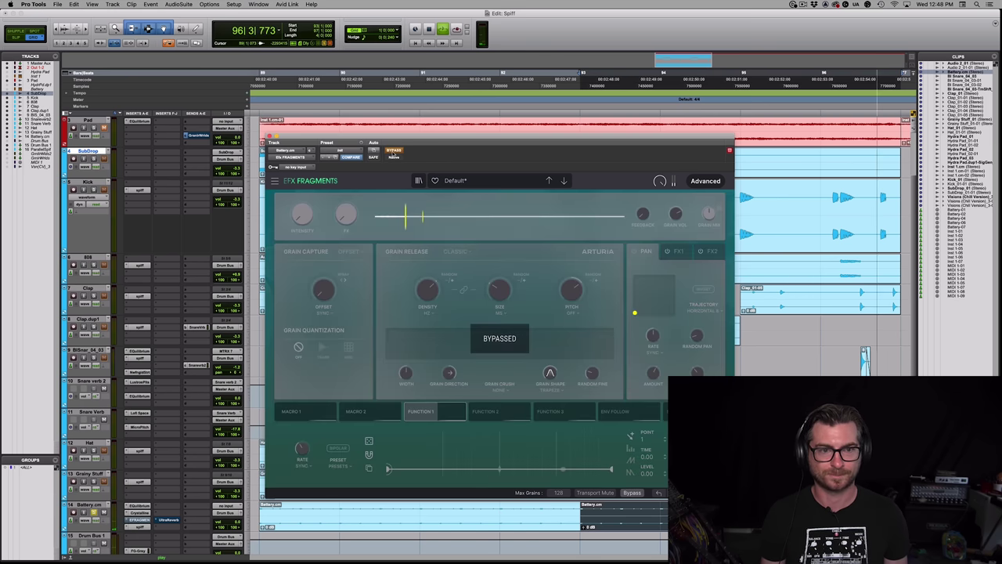
left_click(394, 150)
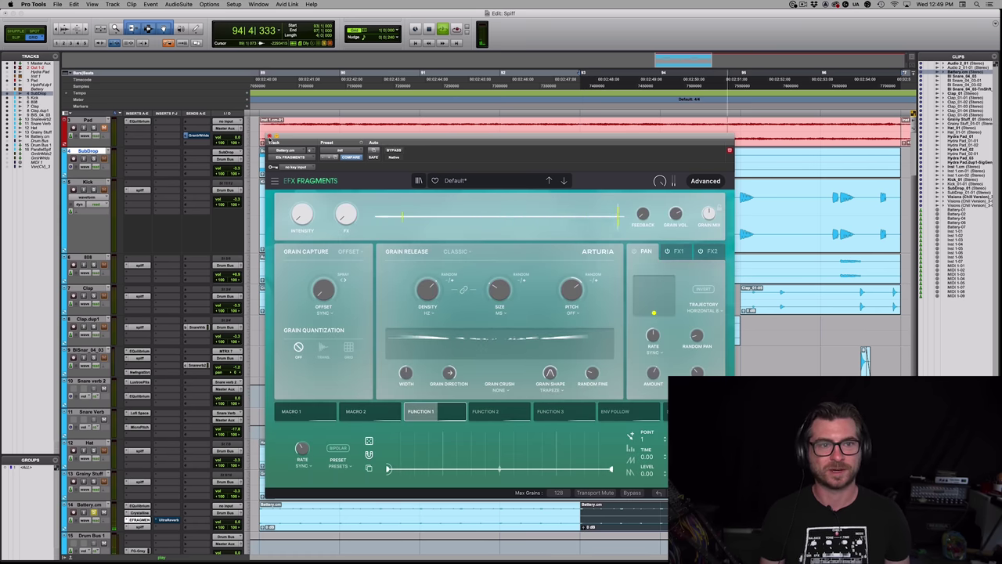
left_click(269, 136)
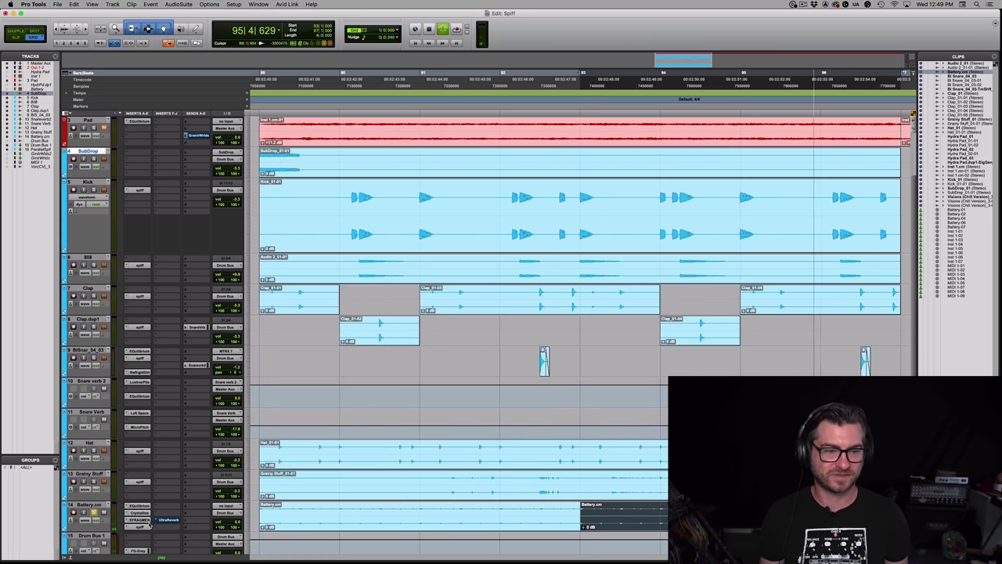
Reopen Battery.cm's spiff during playback, then open UltraReverb and take it out of bypass
left_click(138, 527)
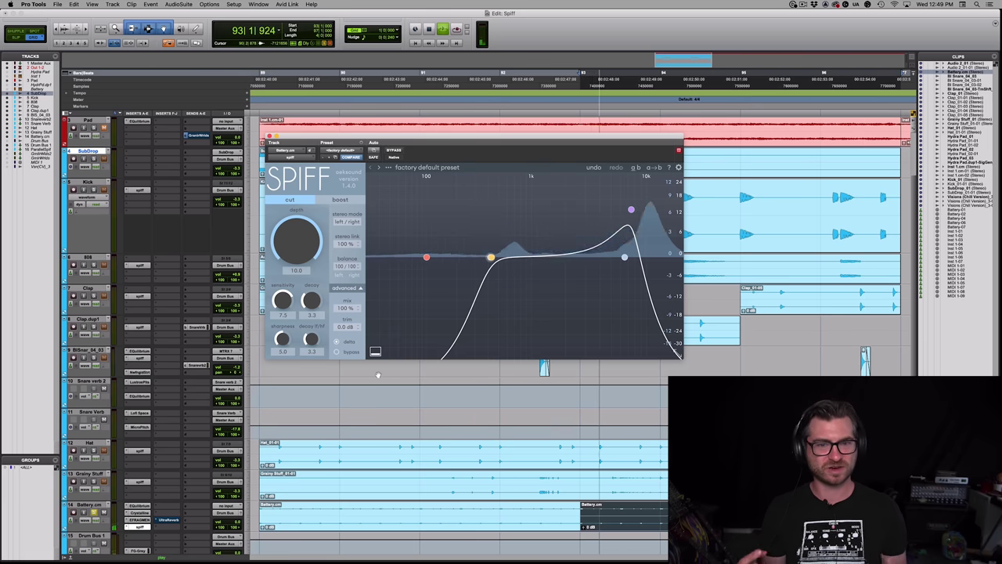
left_click(169, 520)
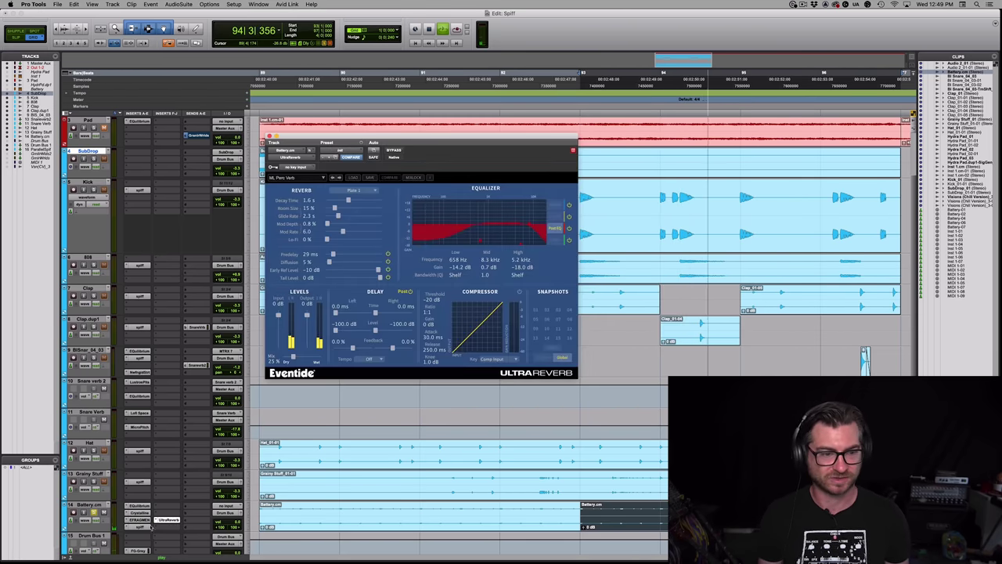
Compare Battery.cm's spiff at depth 0.0 and 10.0 during playback, then close the plug-in
left_click(148, 527)
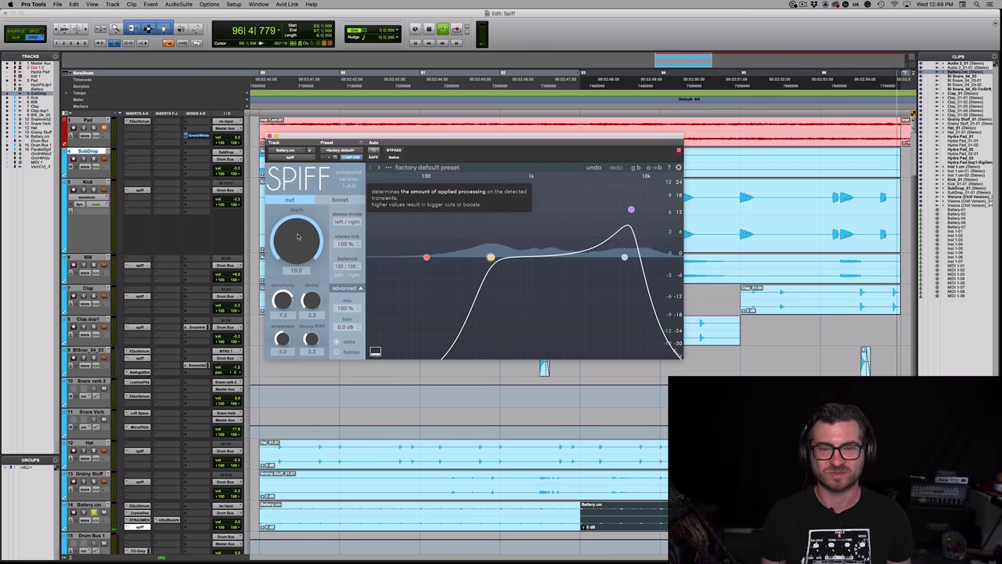
left_click_drag(298, 237, 296, 259)
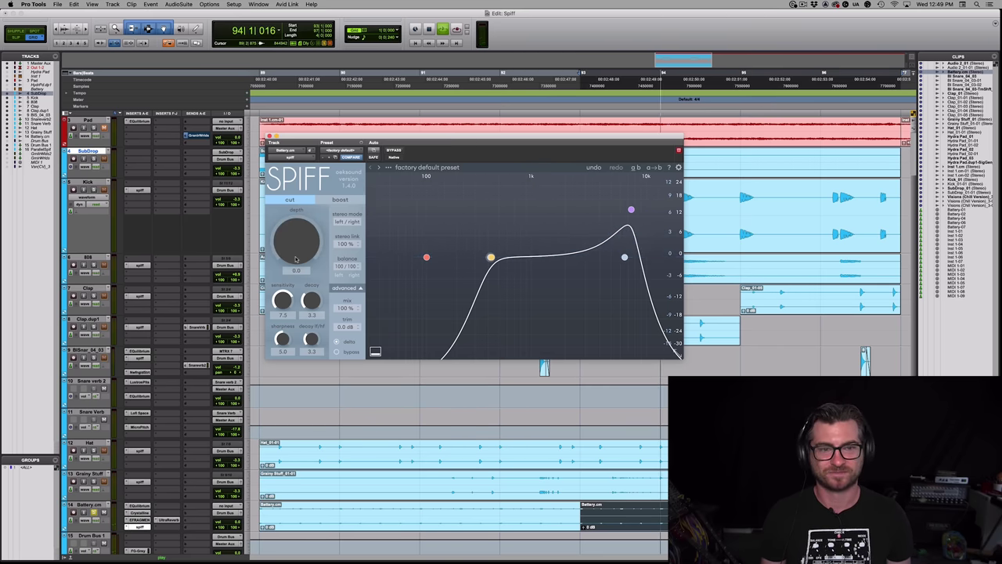
left_click_drag(298, 228, 298, 200)
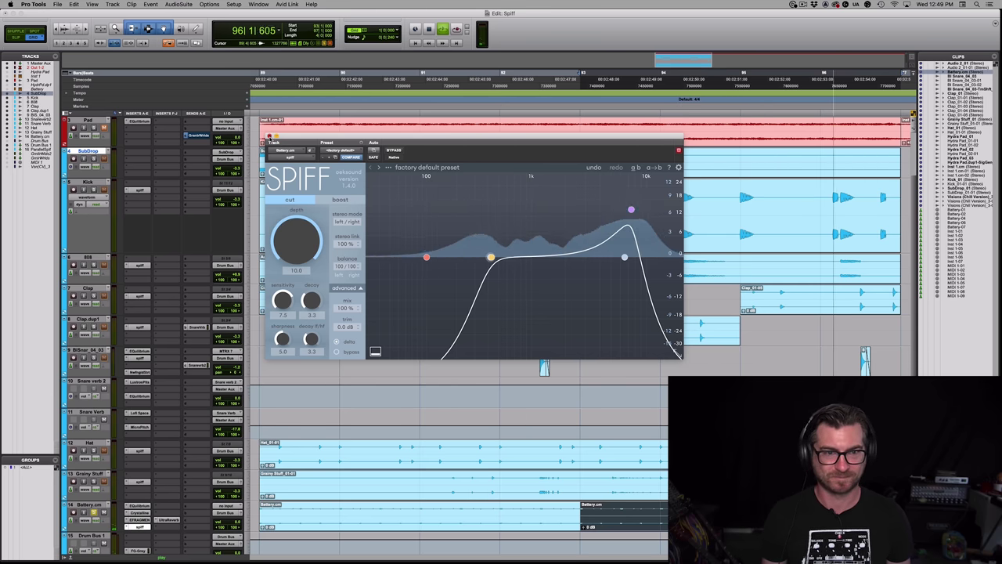
key("super+w")
scroll(343, 419, "down", 3)
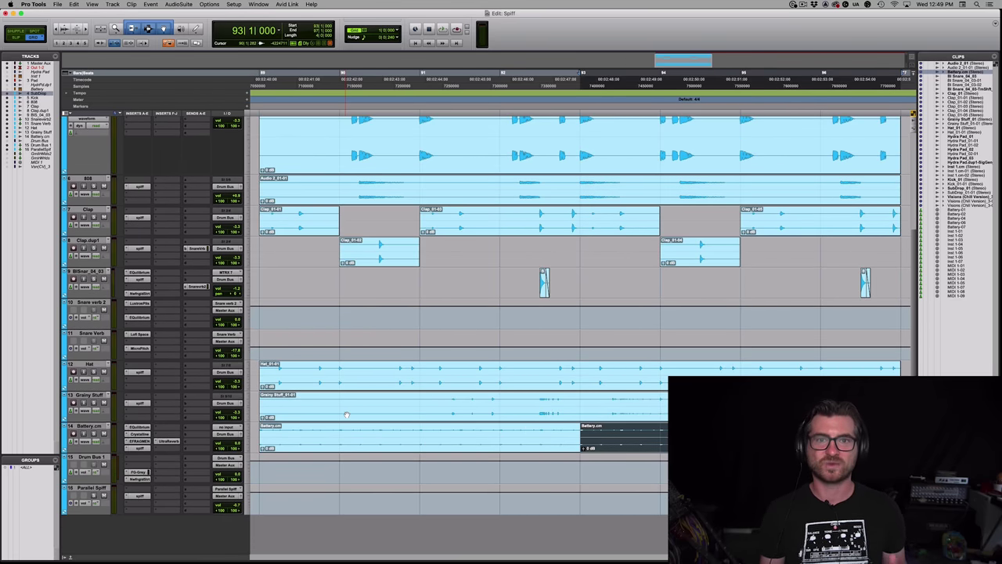
scroll(349, 411, "up", 1)
scroll(349, 411, "up", 2)
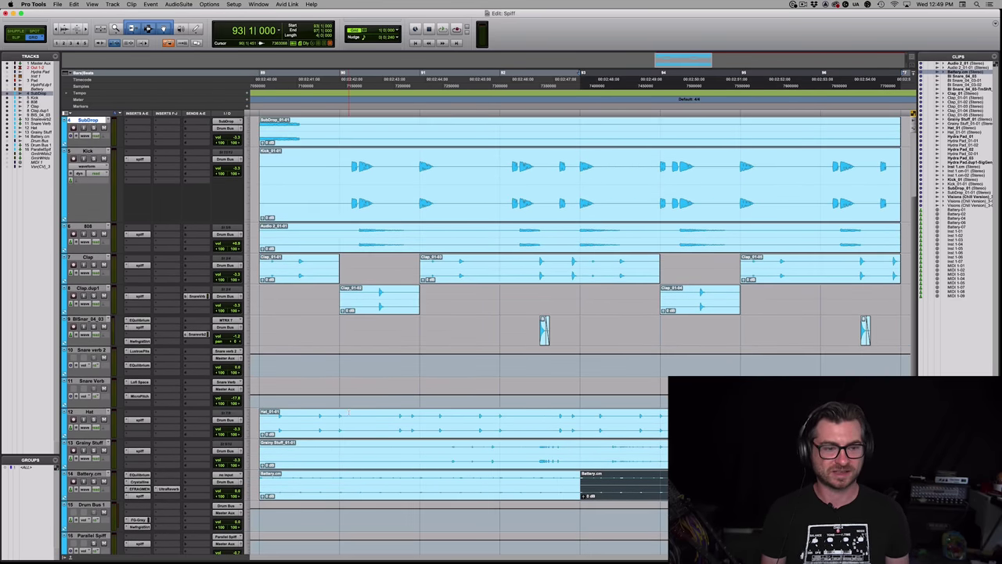
scroll(368, 325, "down", 2)
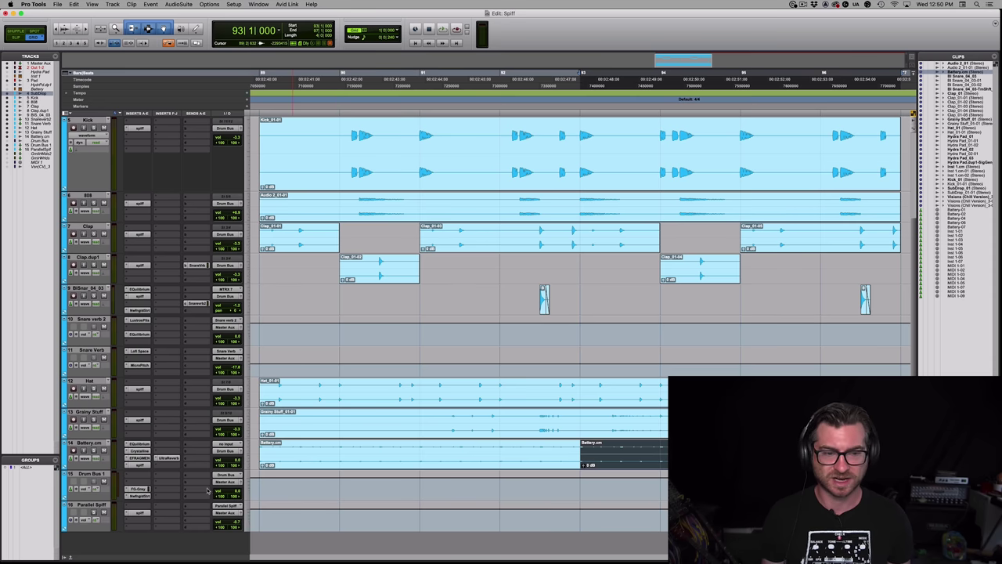
left_click(246, 458)
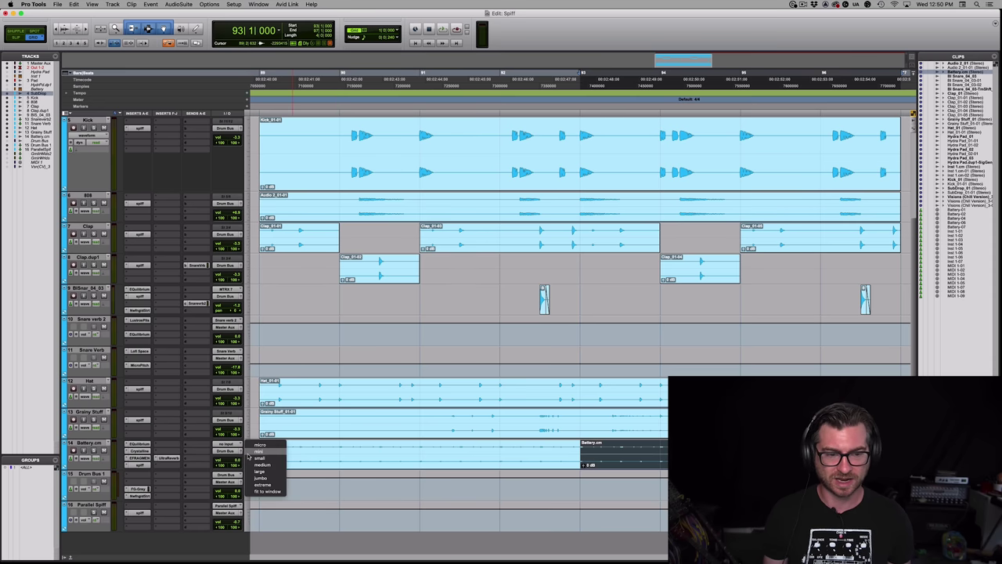
left_click(747, 340)
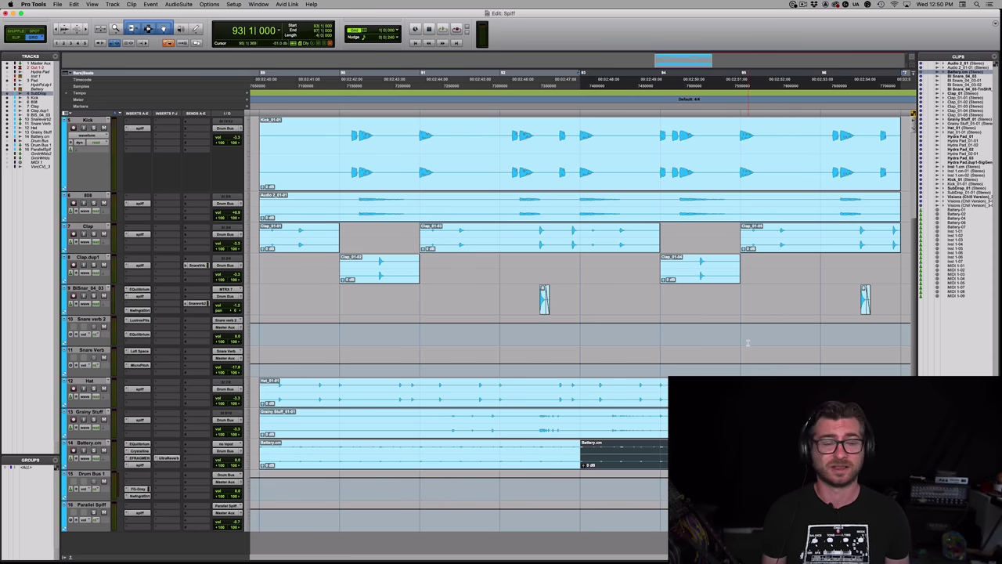
Select the Hat clip to start playback from bar 89 and set all tracks to mini height
left_click(596, 404)
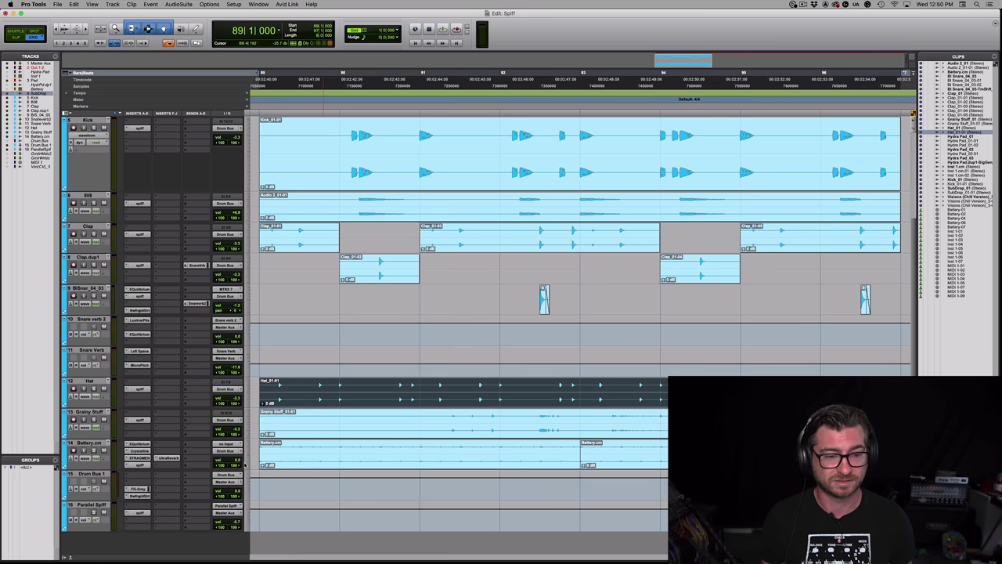
left_click(248, 465)
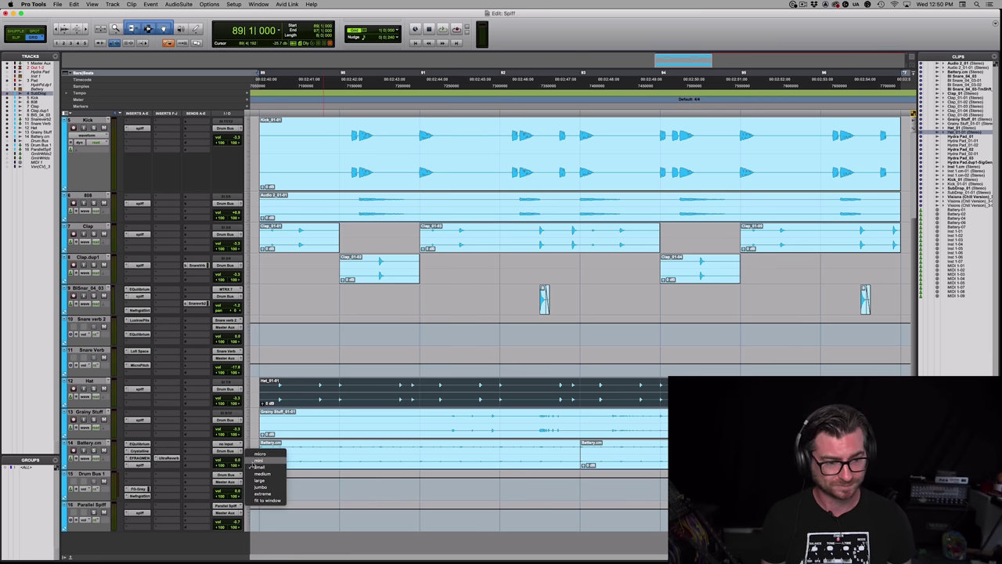
left_click(261, 466, "alt")
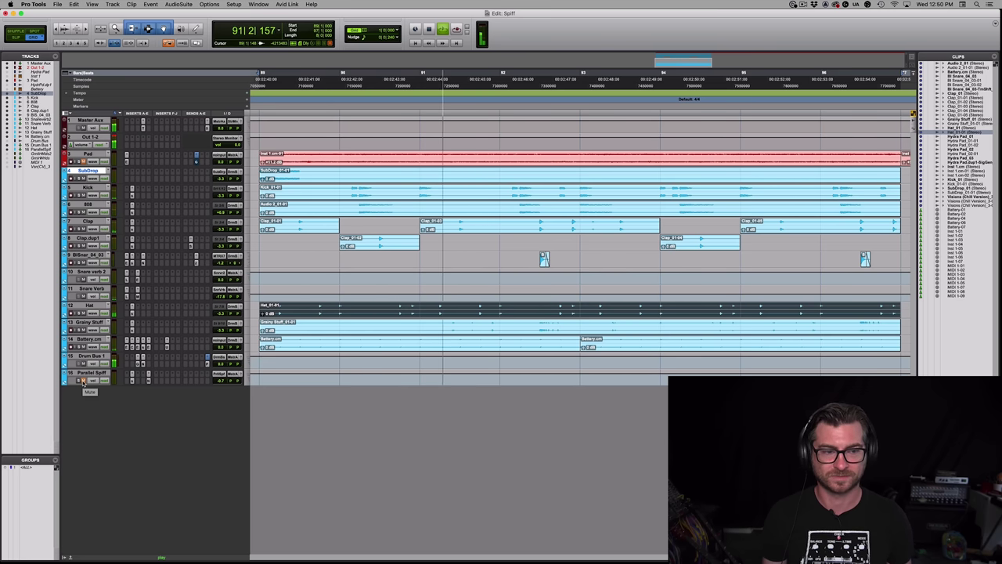
Enlarge the Parallel Spiff track and isolate its signal during playback
left_click(249, 382)
left_click(270, 403)
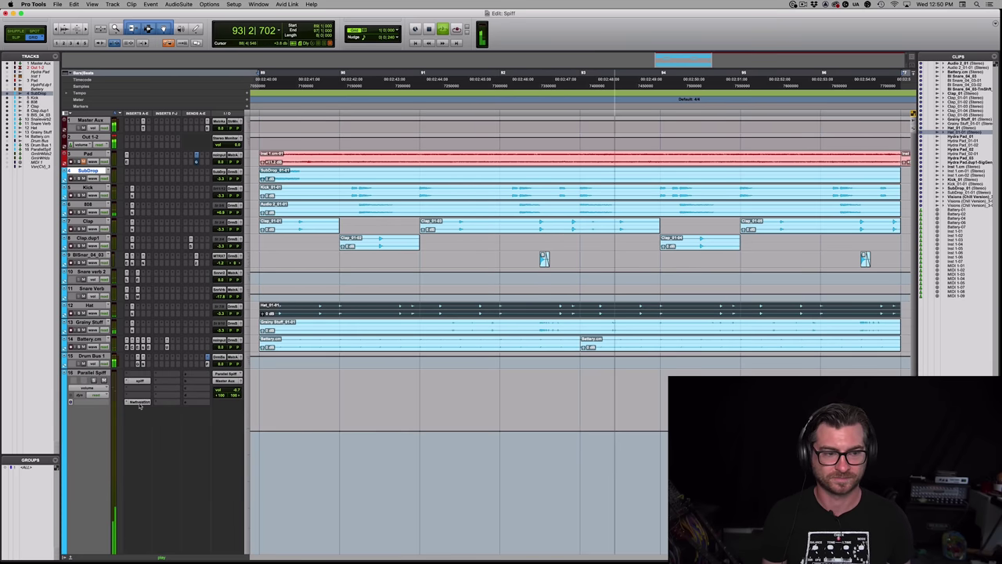
left_click(104, 364)
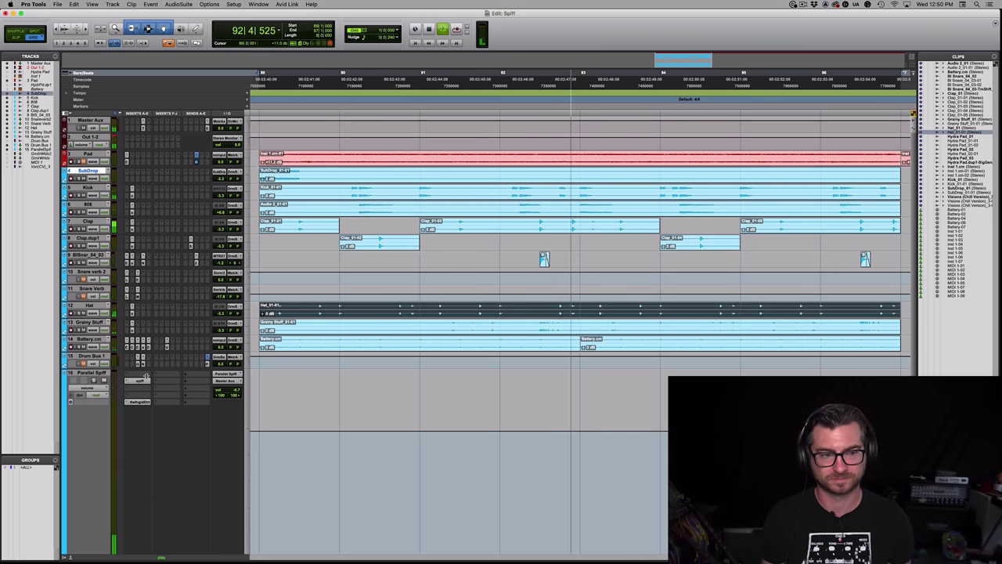
Inspect Parallel Spiff's Saturate and spiff plug-ins, checking spiff's bands 2 and 3 and toggling delta monitoring off and on during playback
left_click(144, 402)
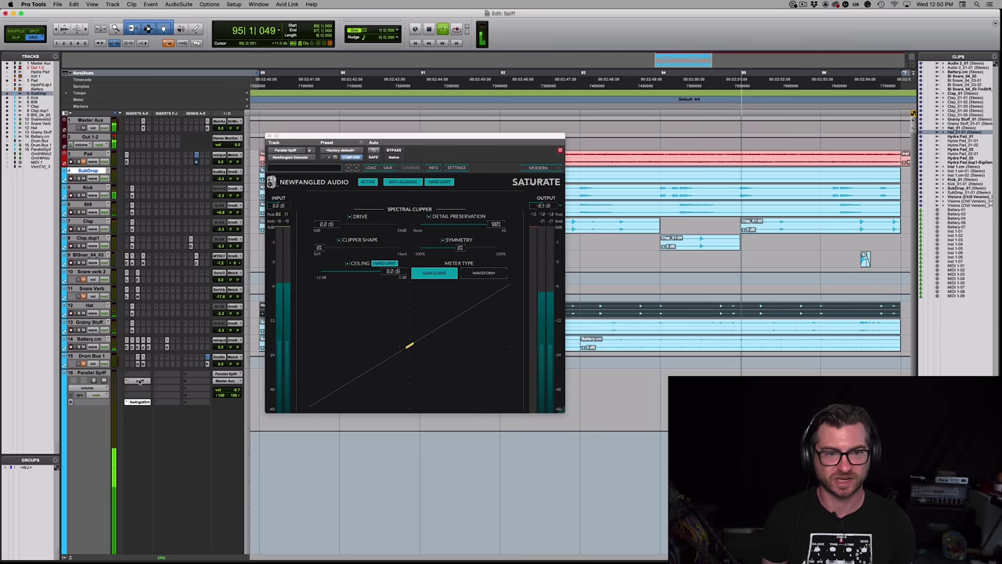
left_click(139, 382)
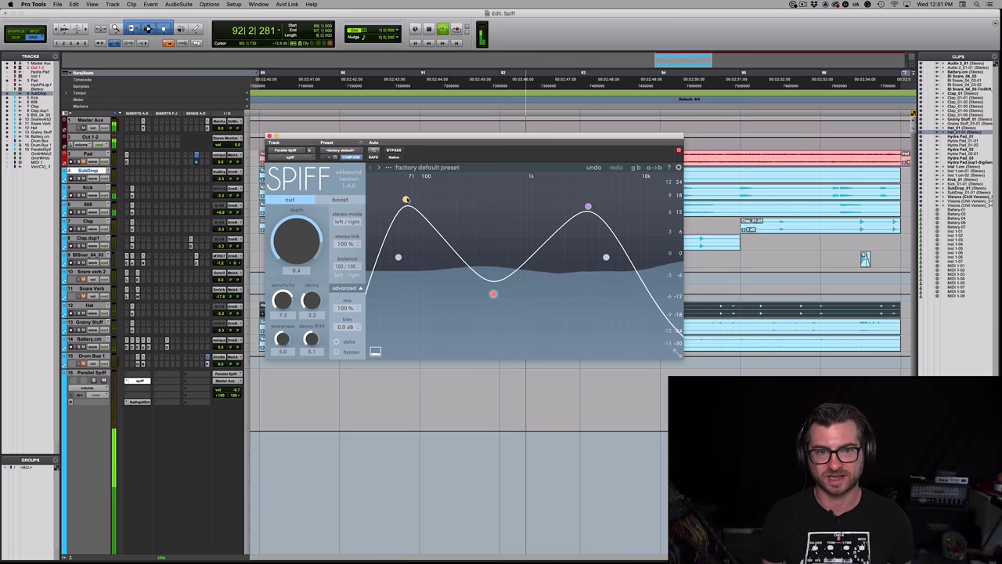
mouse_move(406, 199)
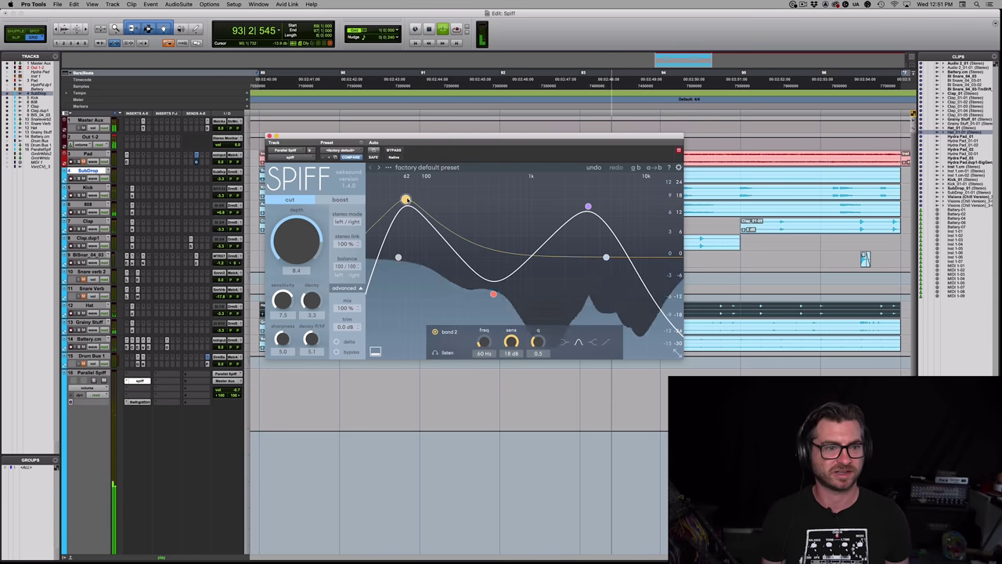
mouse_move(600, 207)
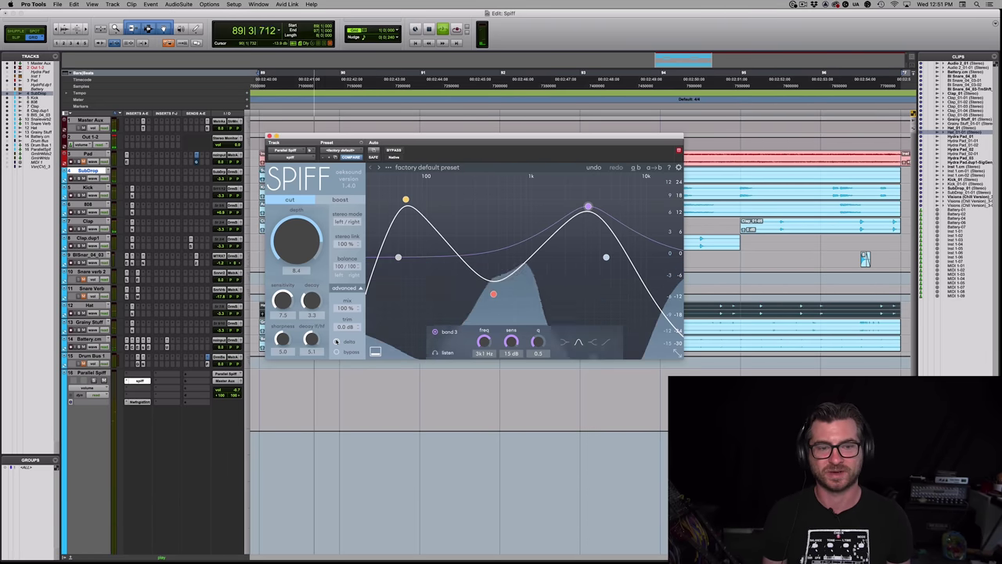
left_click(336, 342)
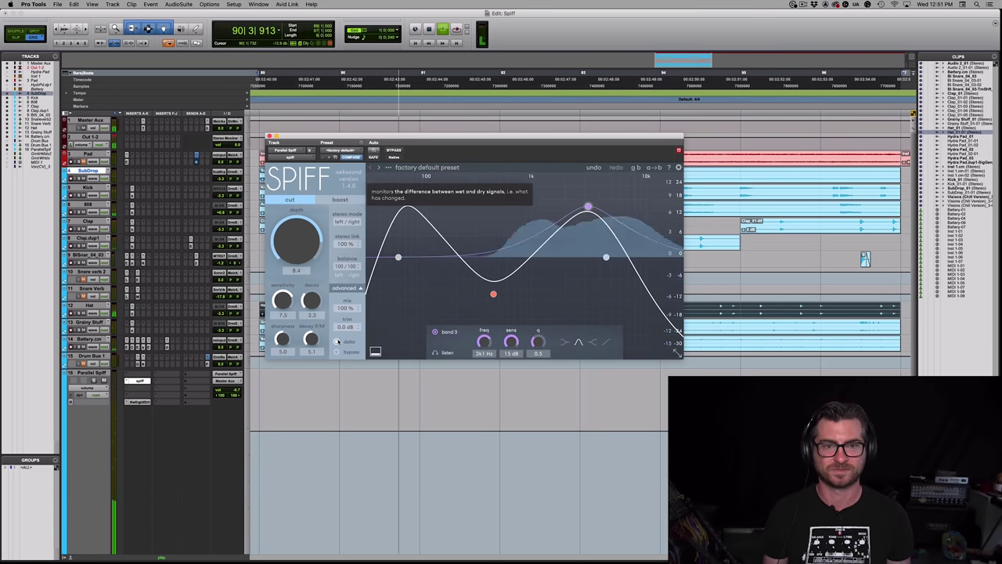
left_click(337, 341)
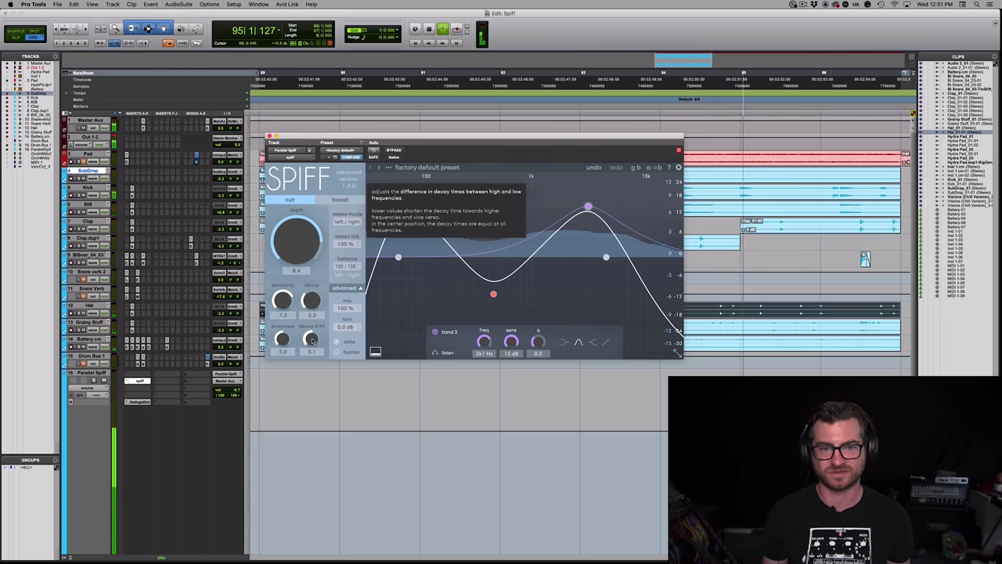
Audition decay lf/hf at 10.0 on Parallel Spiff's spiff, settle it at 5.3, and set decay to 4.2
left_click_drag(317, 315, 323, 276)
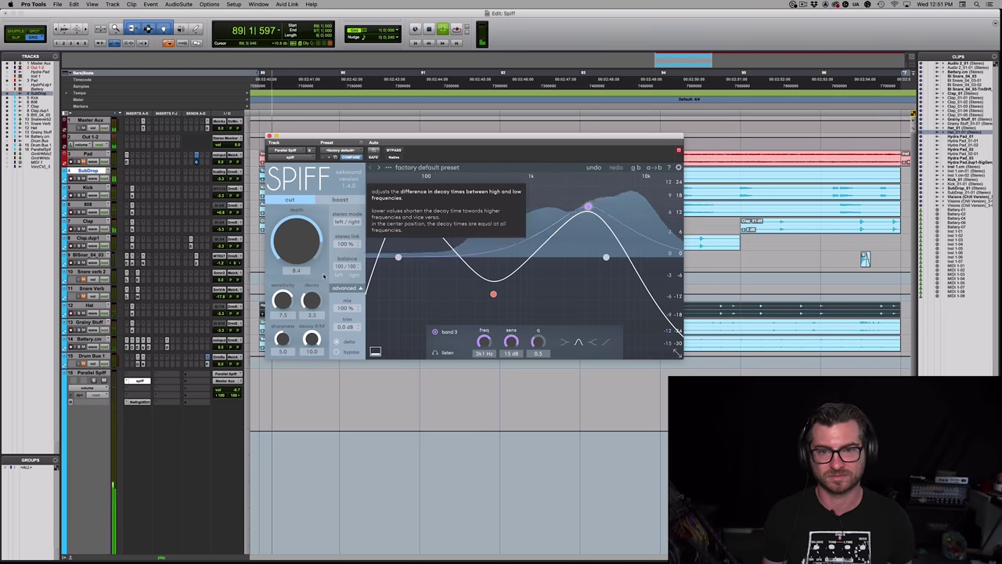
left_click_drag(323, 277, 321, 292)
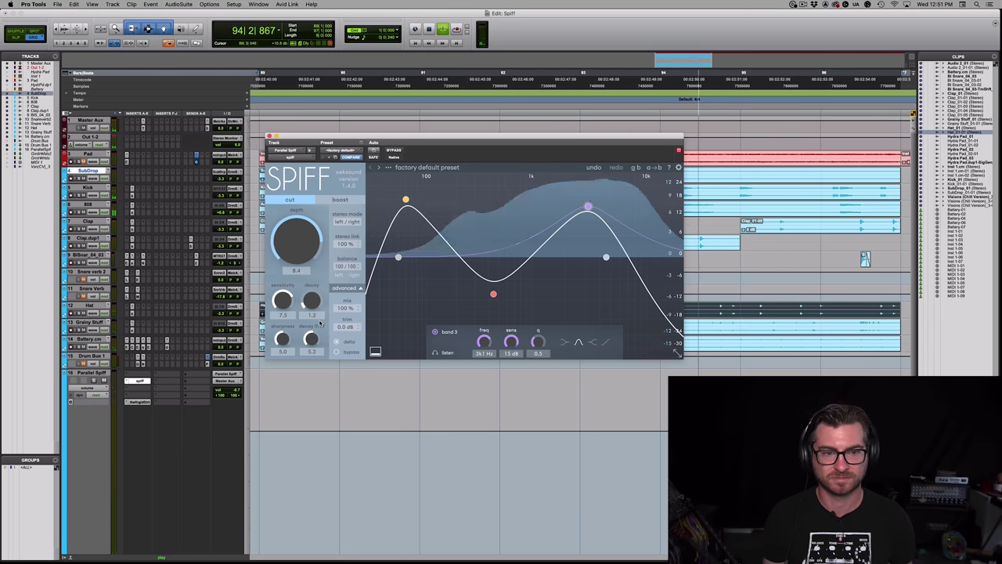
left_click_drag(320, 314, 345, 291)
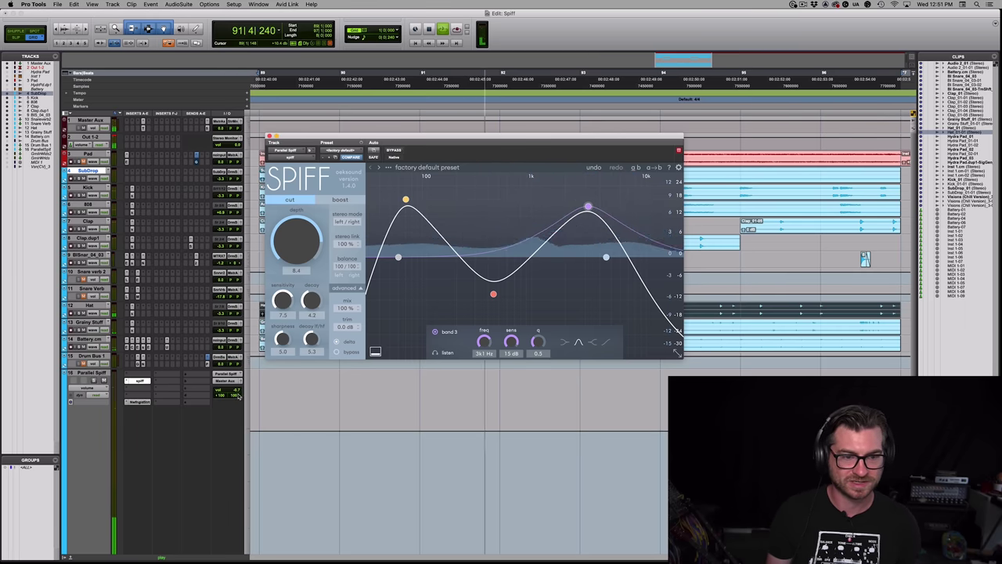
Rebalance the Parallel Spiff track's volume against the mix during playback, then stop playback and close its spiff plug-in
key("space")
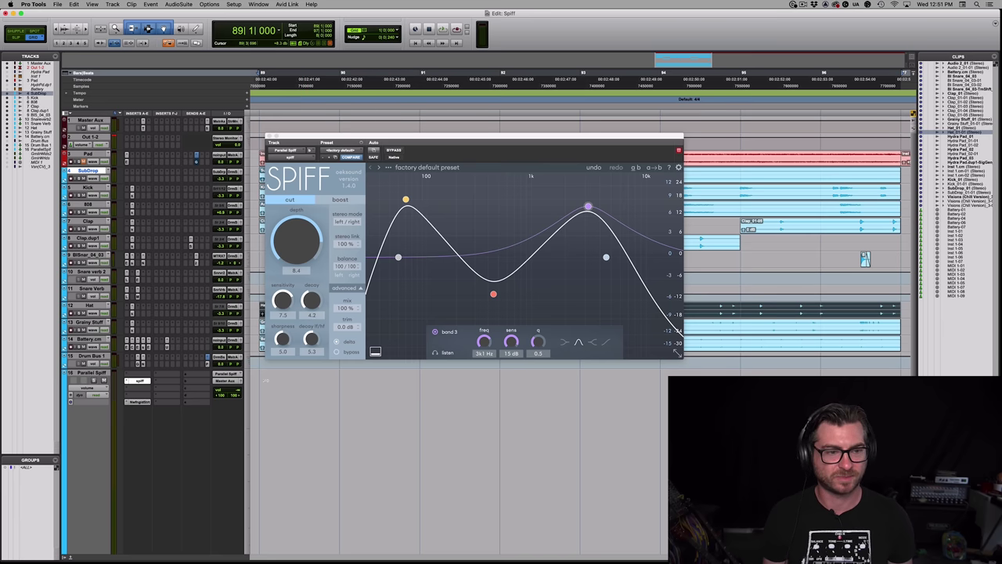
key("space")
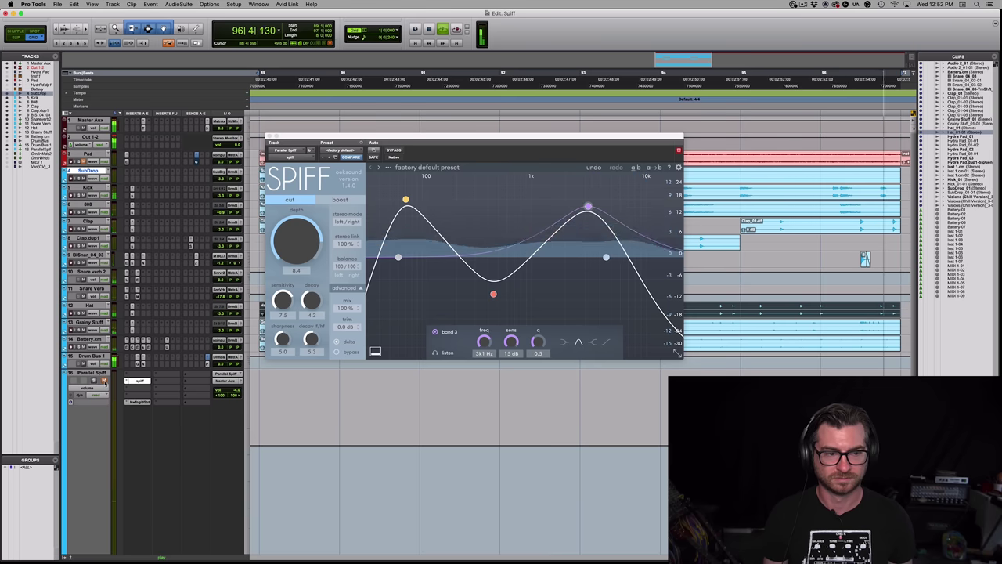
left_click(238, 390)
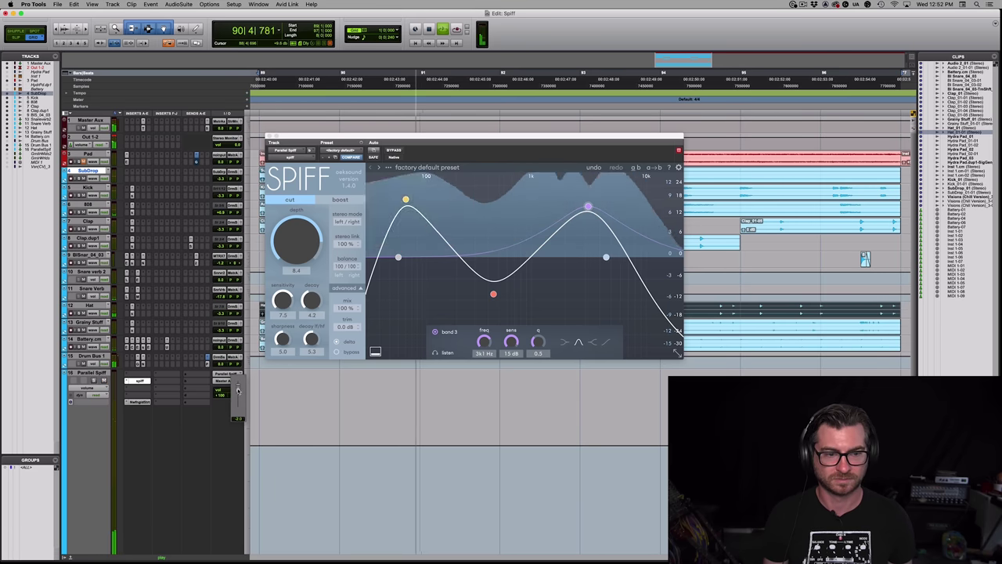
left_click_drag(237, 390, 238, 385)
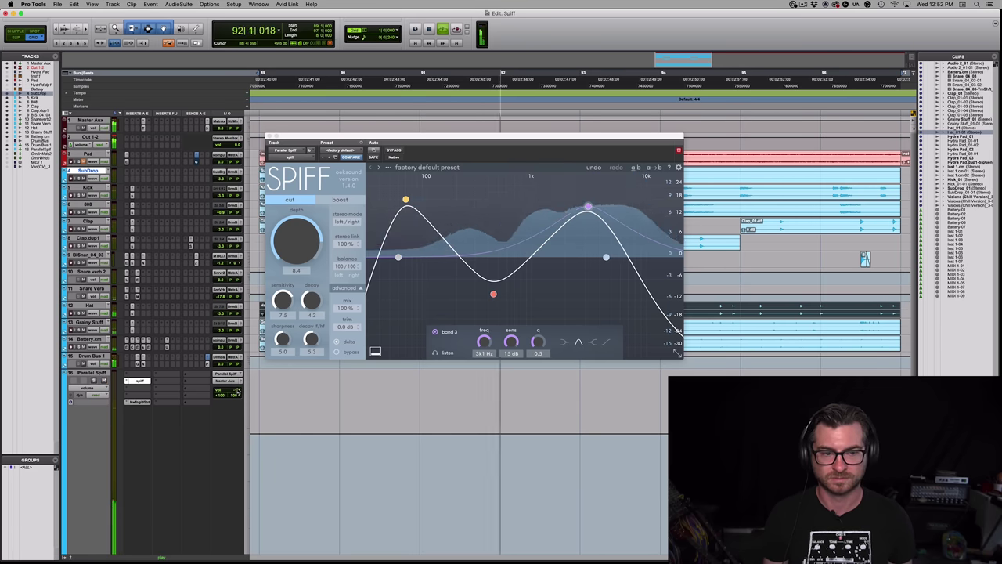
key("space")
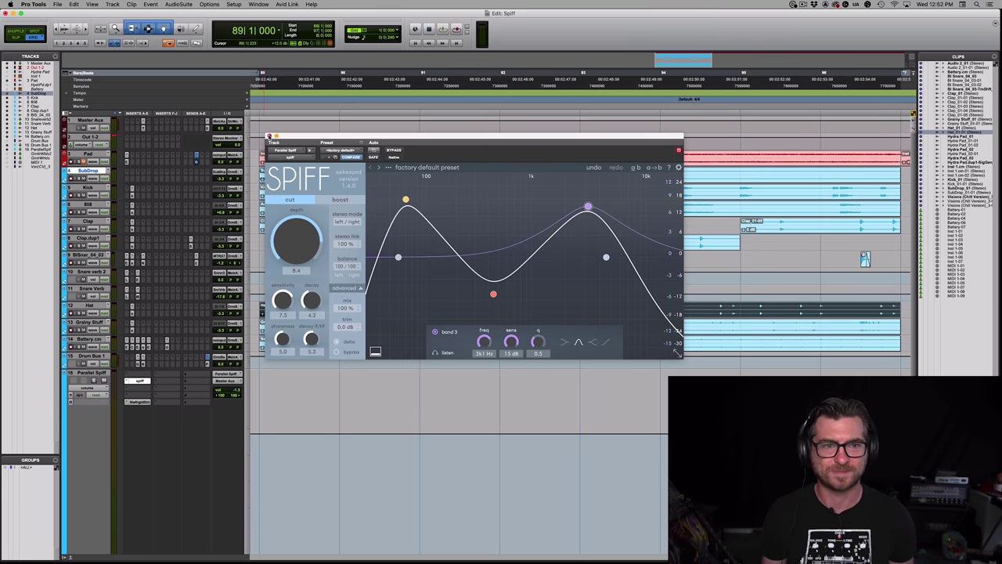
left_click(269, 137)
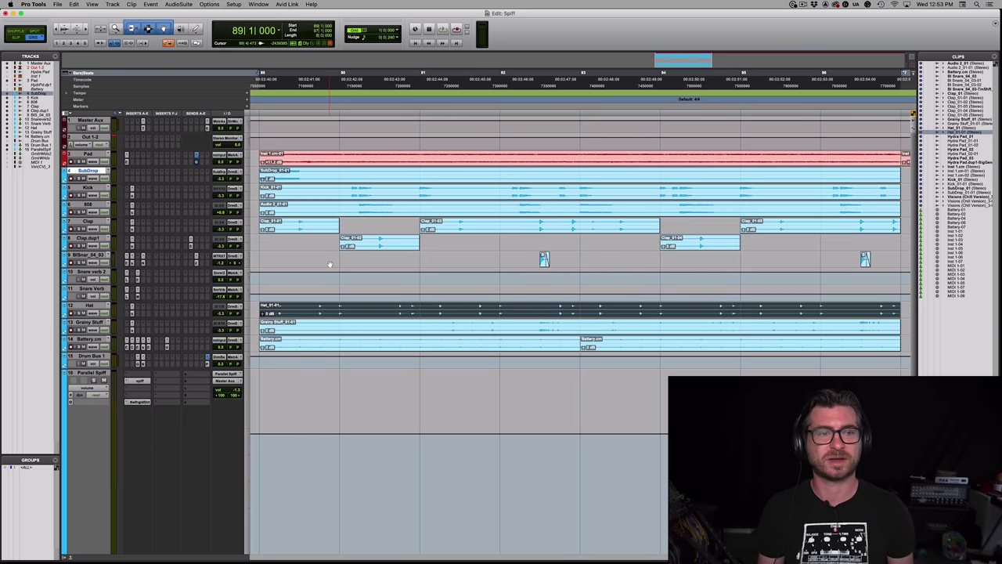
Set all tracks to medium height and bring the lower drum tracks into view
left_click(250, 217)
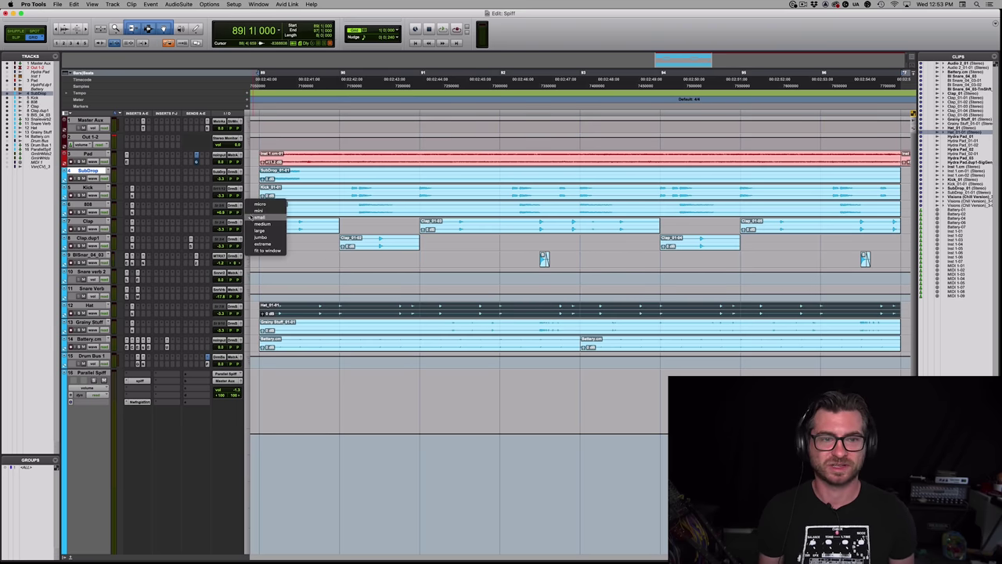
left_click(266, 223)
scroll(325, 308, "down", 5)
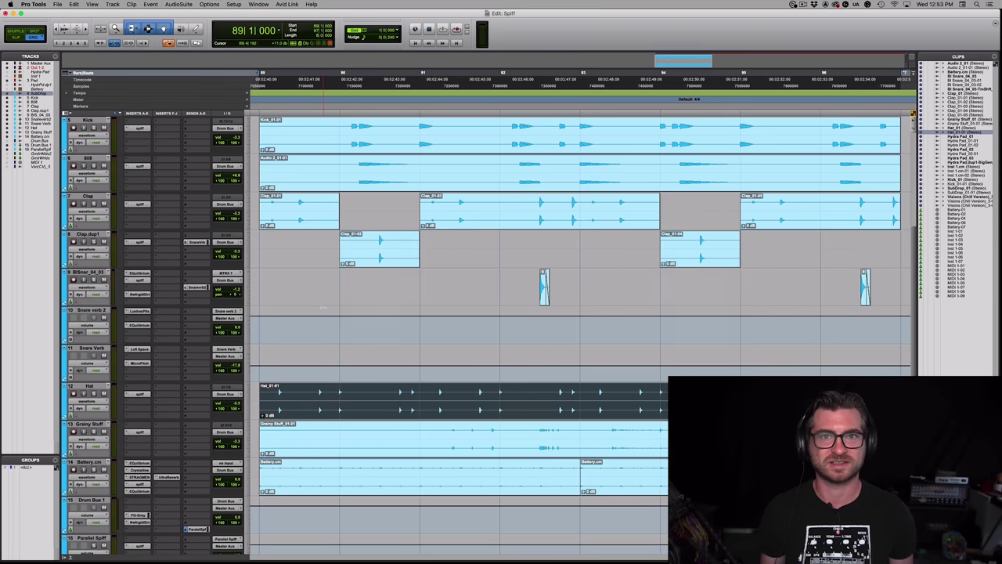
scroll(297, 385, "down", 1)
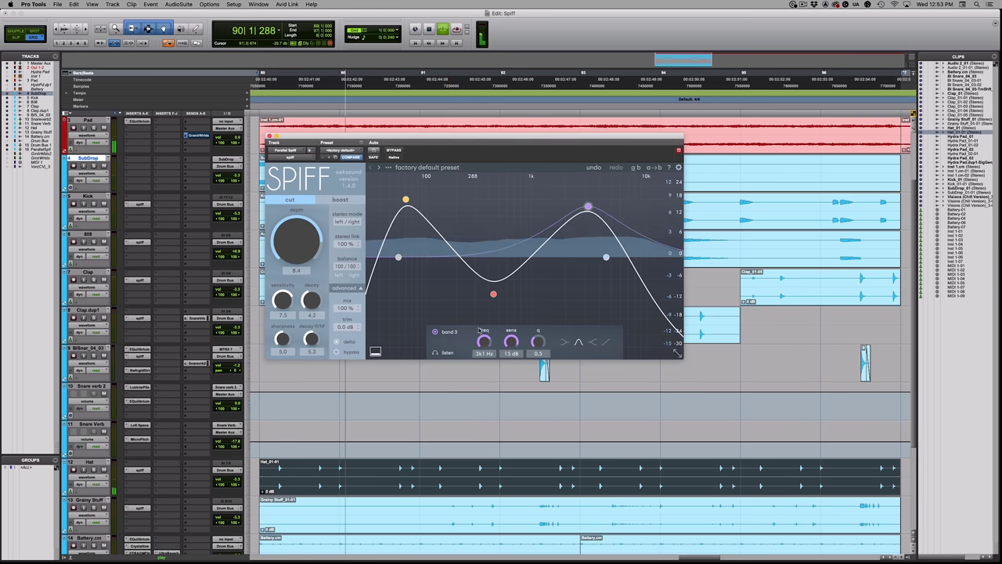
Enlarge Parallel Spiff's spiff window to large and finally huge, repositioning it to fit over the session
left_click(678, 353)
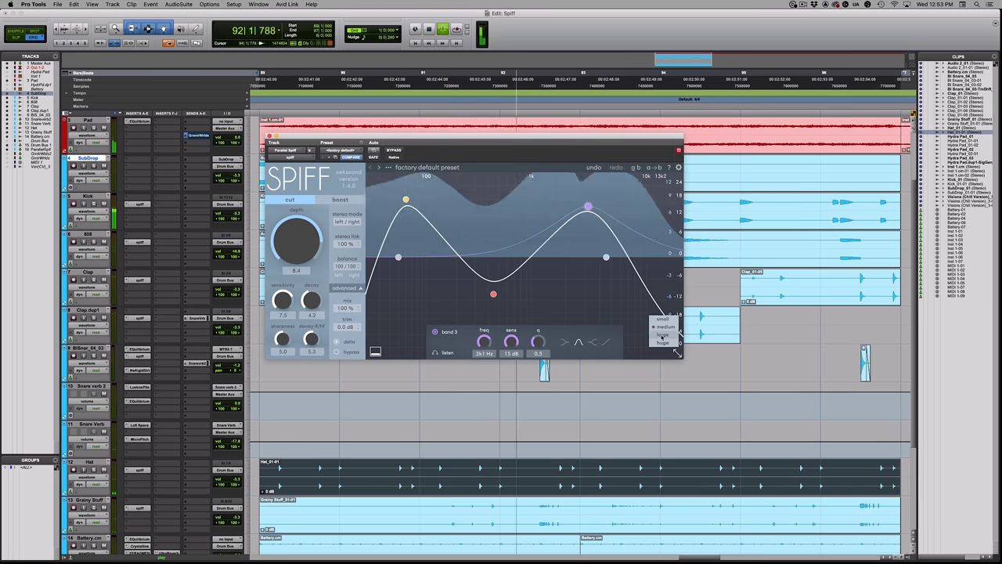
left_click(662, 340)
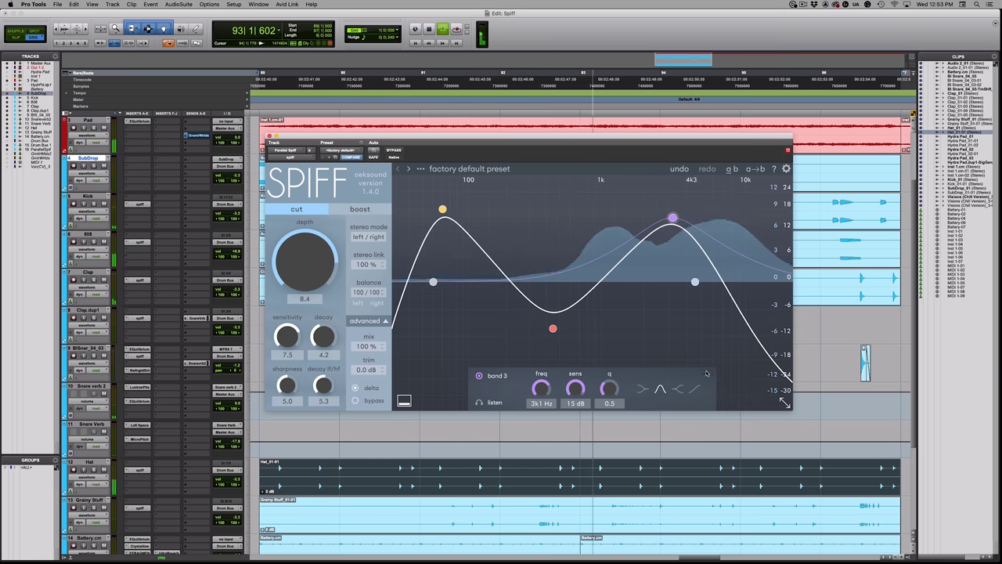
left_click_drag(492, 140, 471, 128)
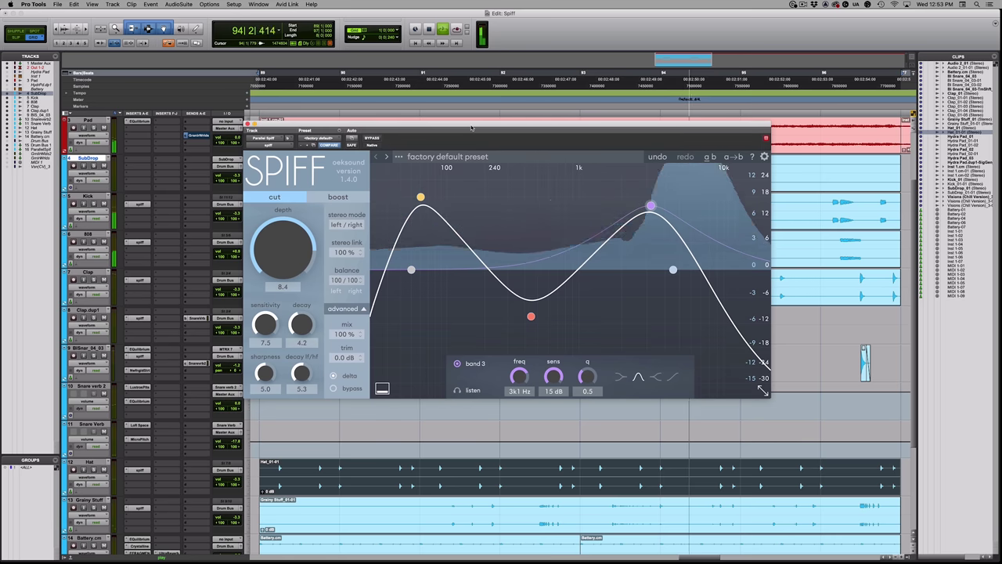
left_click(762, 390)
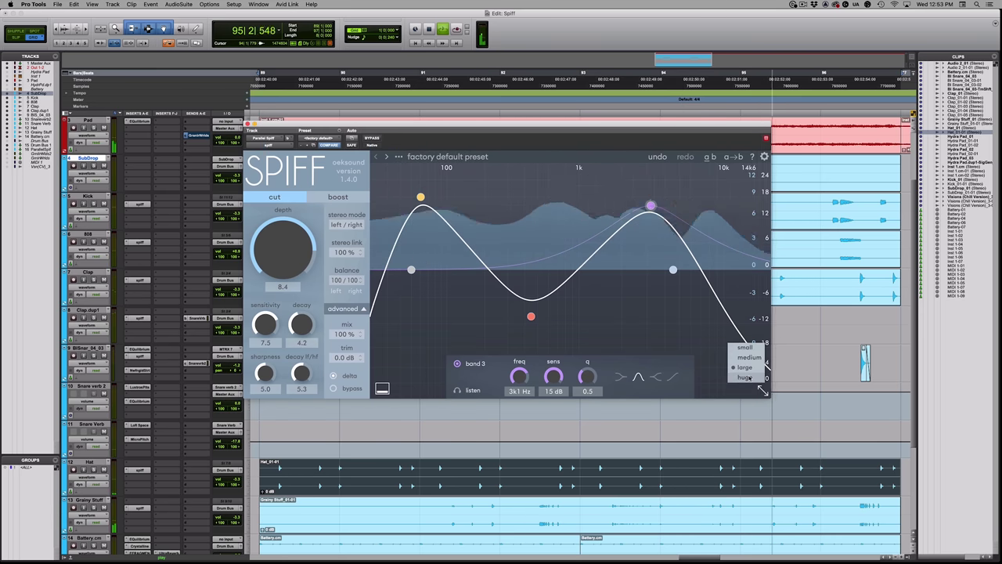
left_click(744, 368)
left_click_drag(559, 128, 485, 95)
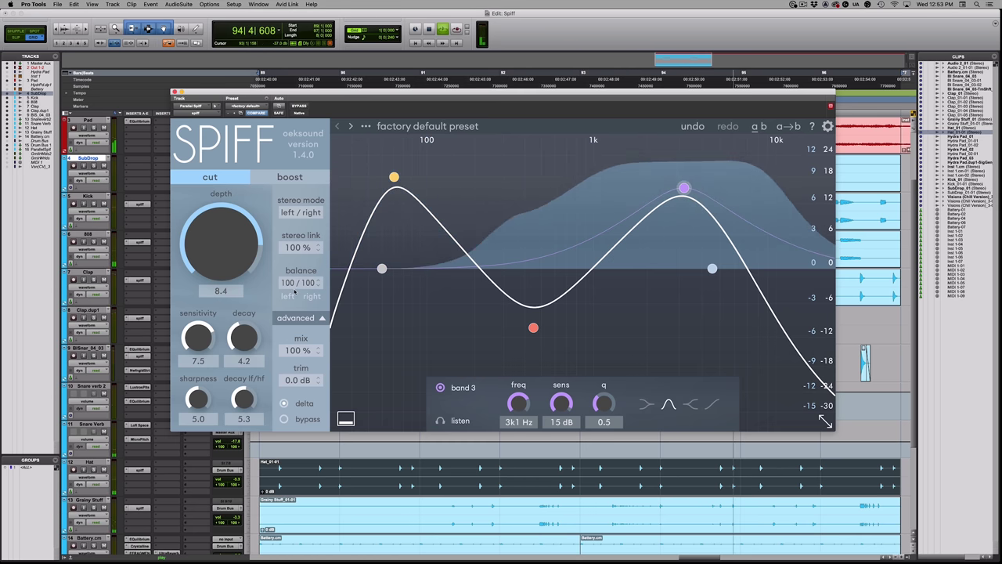
mouse_move(293, 289)
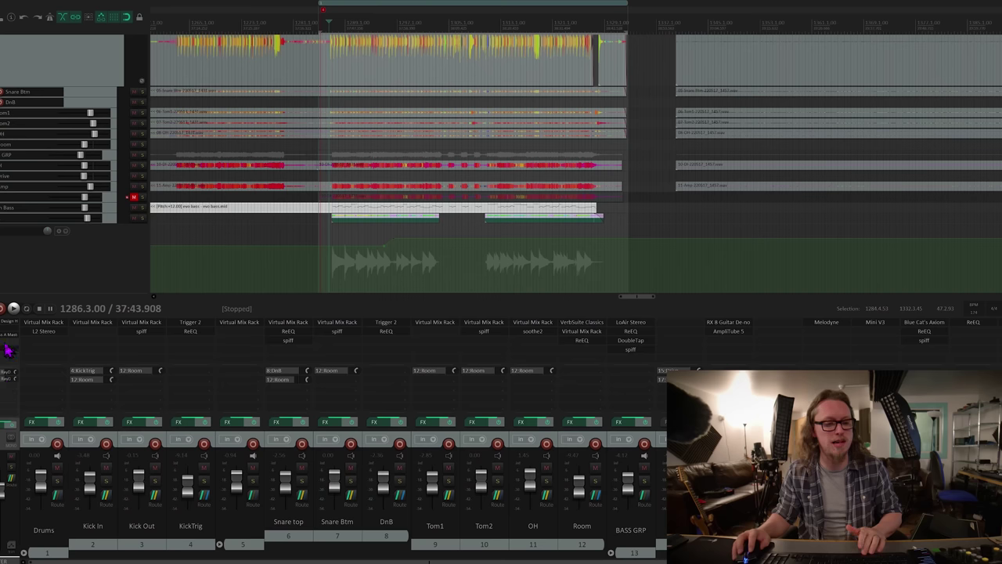
In REAPER, open the master track's spiff, then view its Black Box HG-2MS and soothe2 plug-ins and close those two
left_click(8, 350)
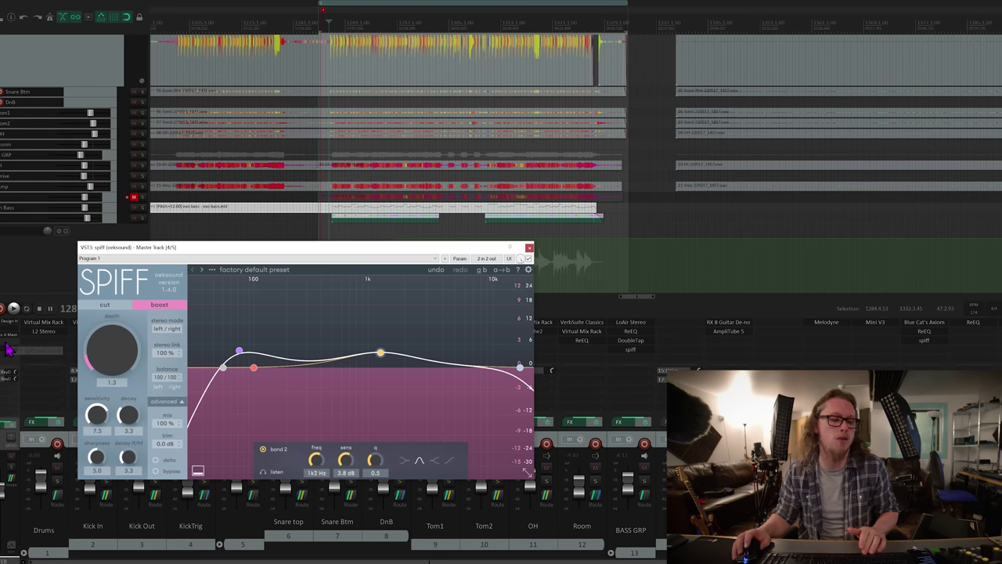
left_click(7, 323)
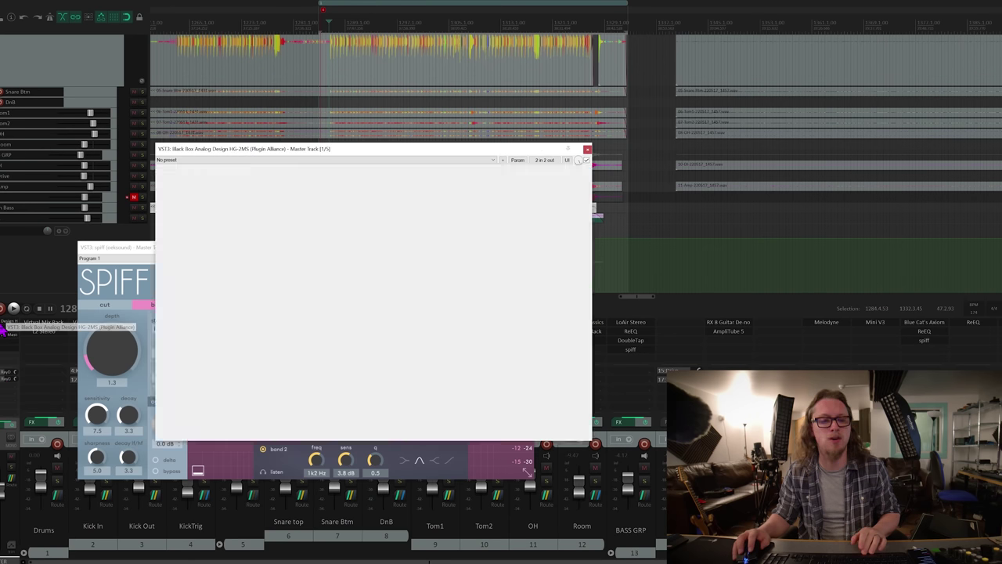
left_click(587, 148)
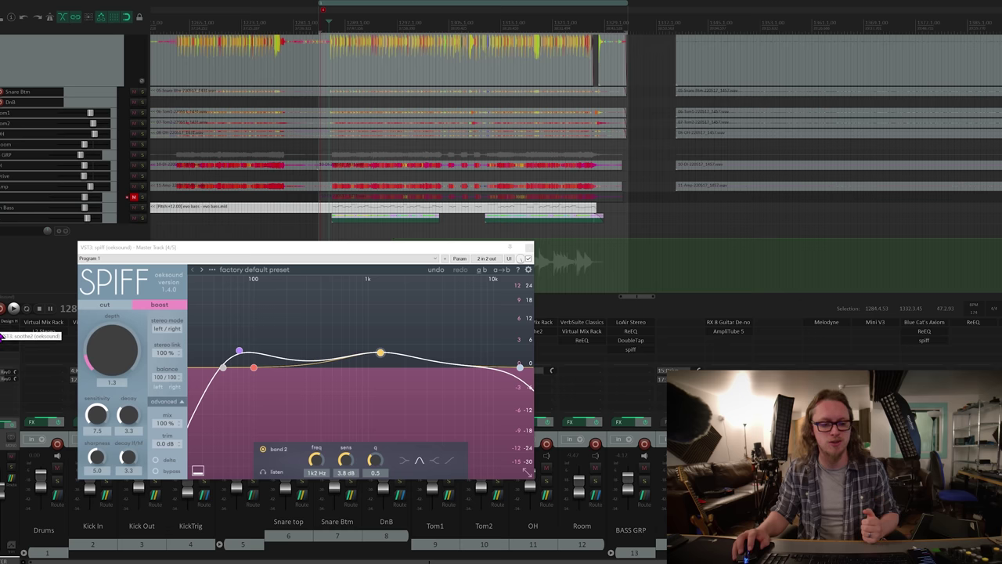
left_click(6, 332)
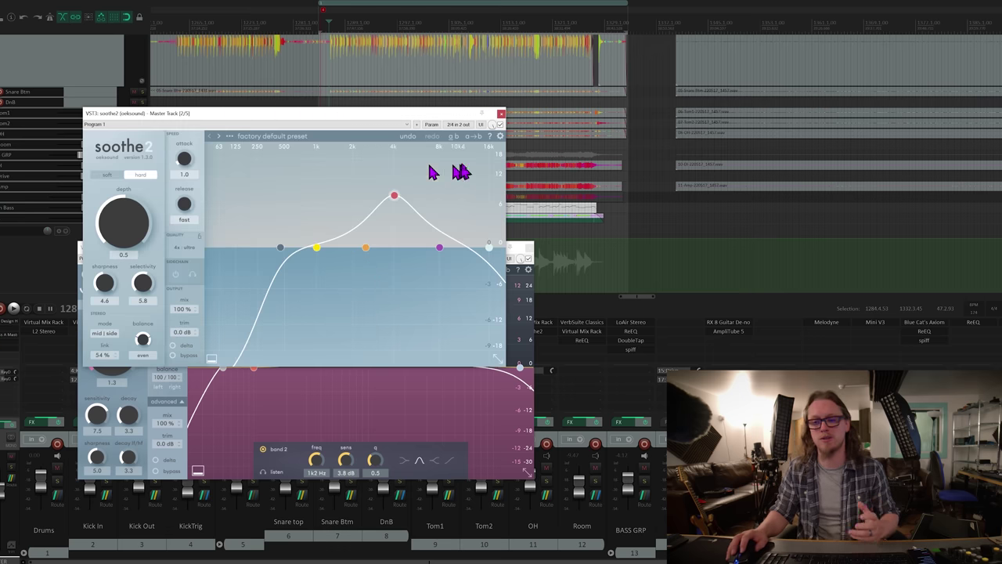
left_click(501, 115)
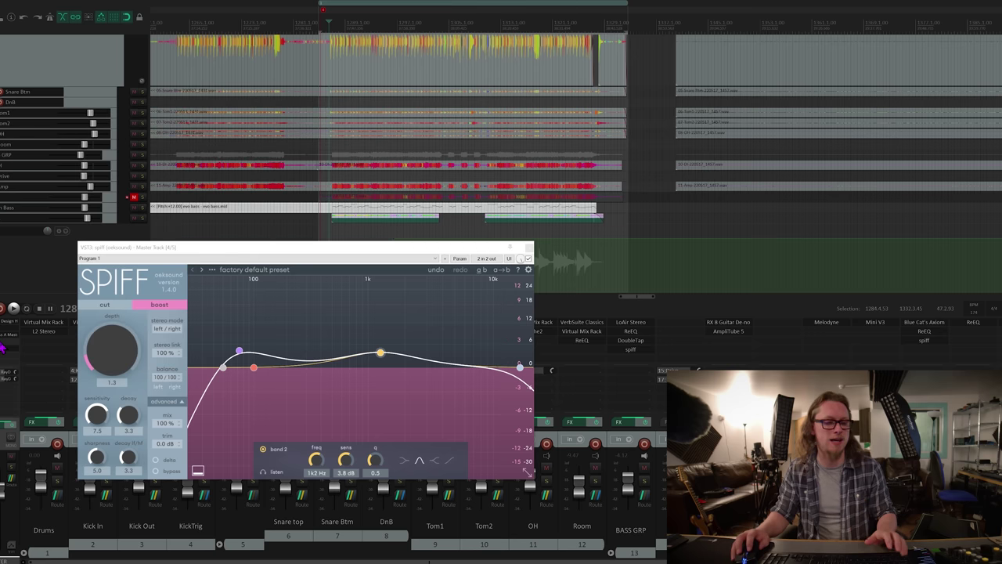
Compare the master track's spiff active and bypassed during playback, leave it active, then stop playback and close the plug-in
left_click(12, 308)
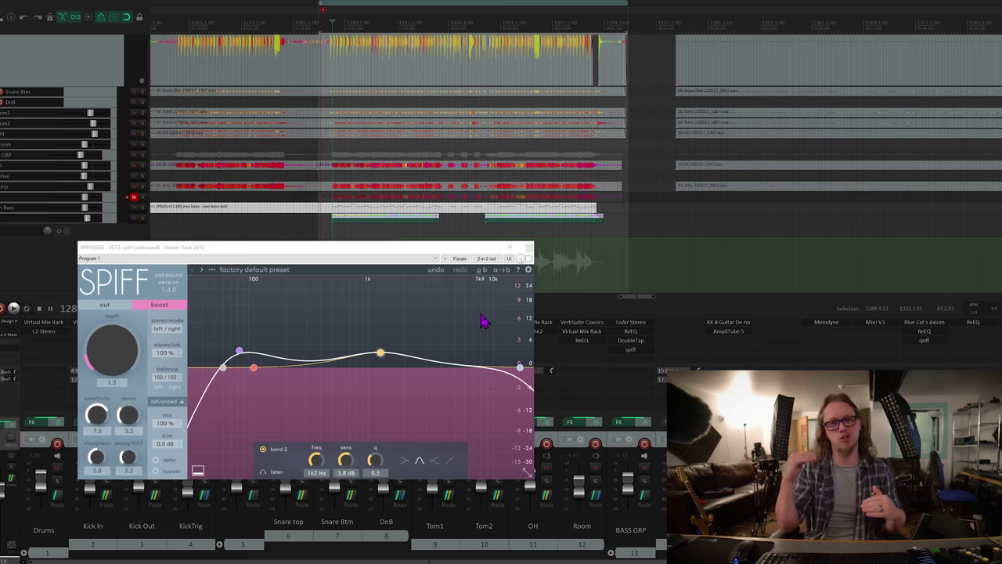
key("space")
left_click(528, 259)
left_click_drag(470, 256, 480, 257)
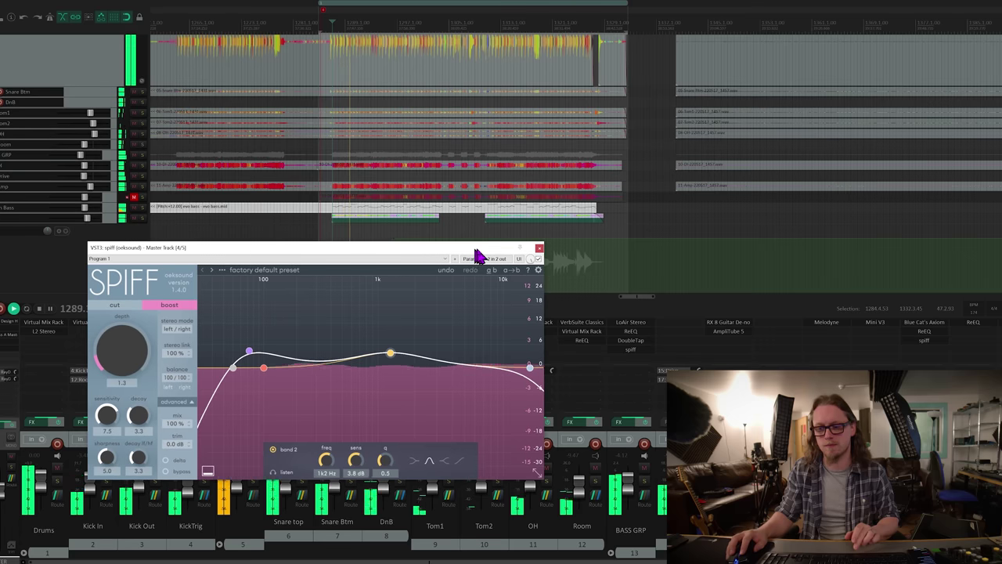
left_click(535, 260)
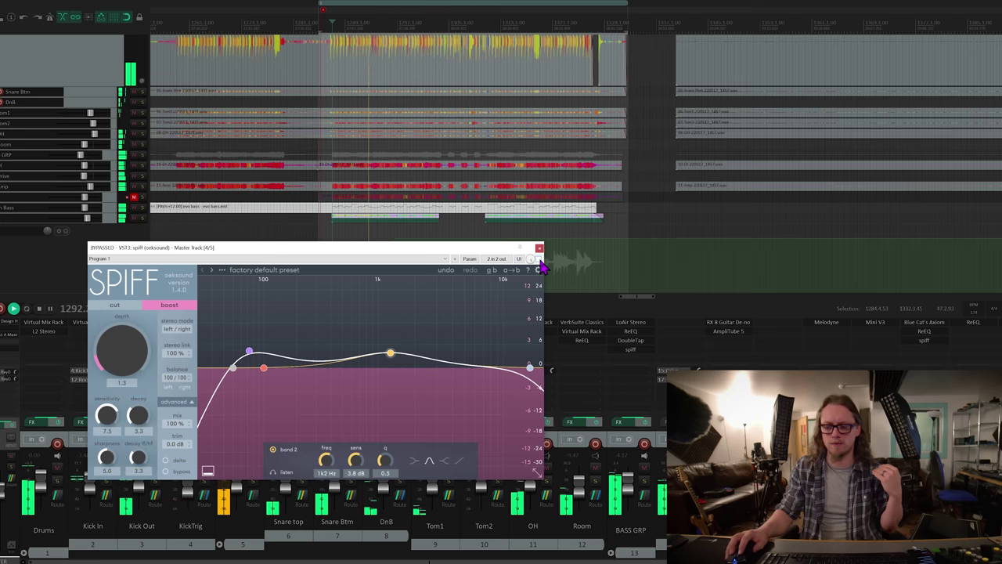
left_click(534, 260)
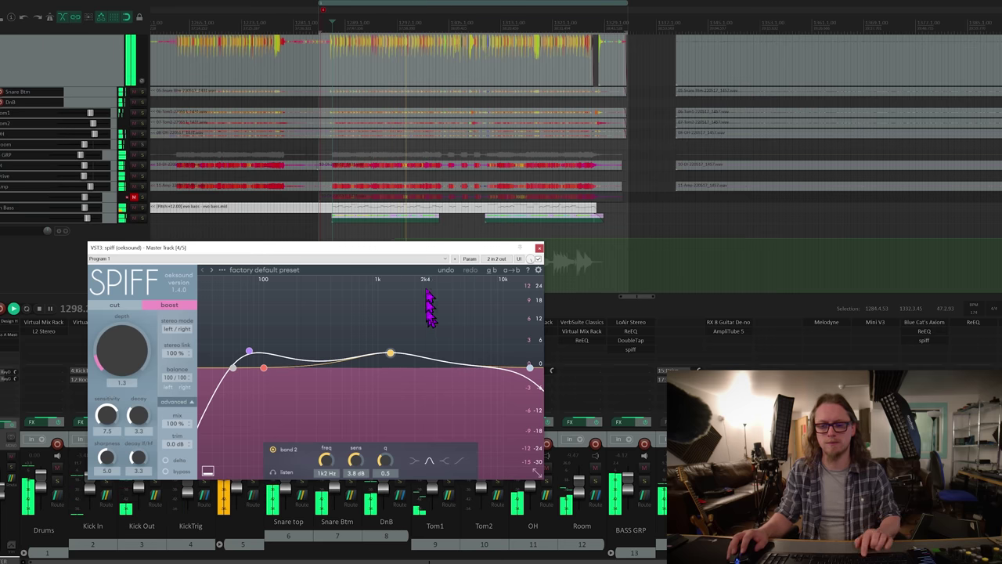
key("space")
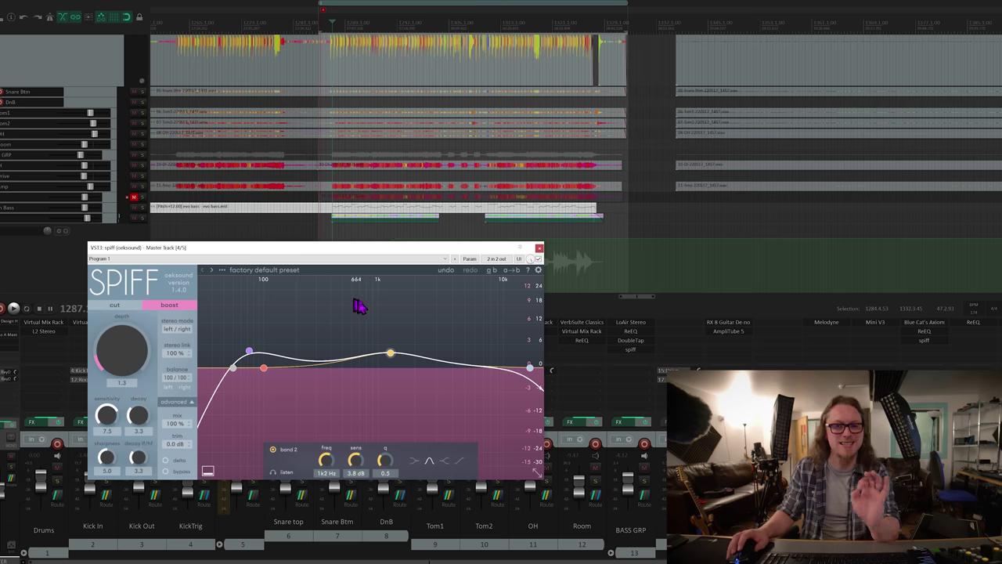
left_click(539, 249)
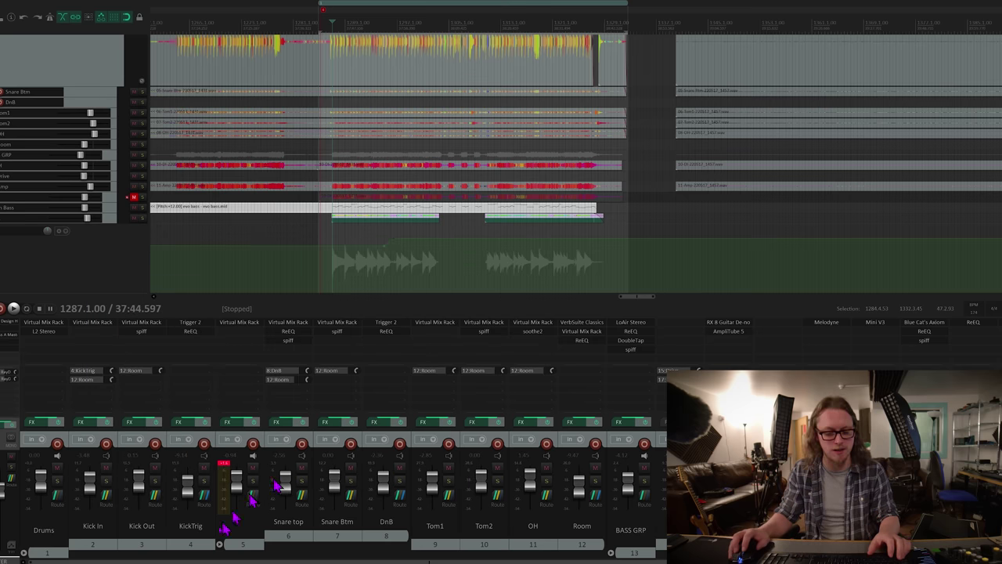
Solo Kick Out and compare its spiff bypassed and active from bar 1289, leaving it active, then close it and stop playback
left_click(154, 481)
left_click(154, 335)
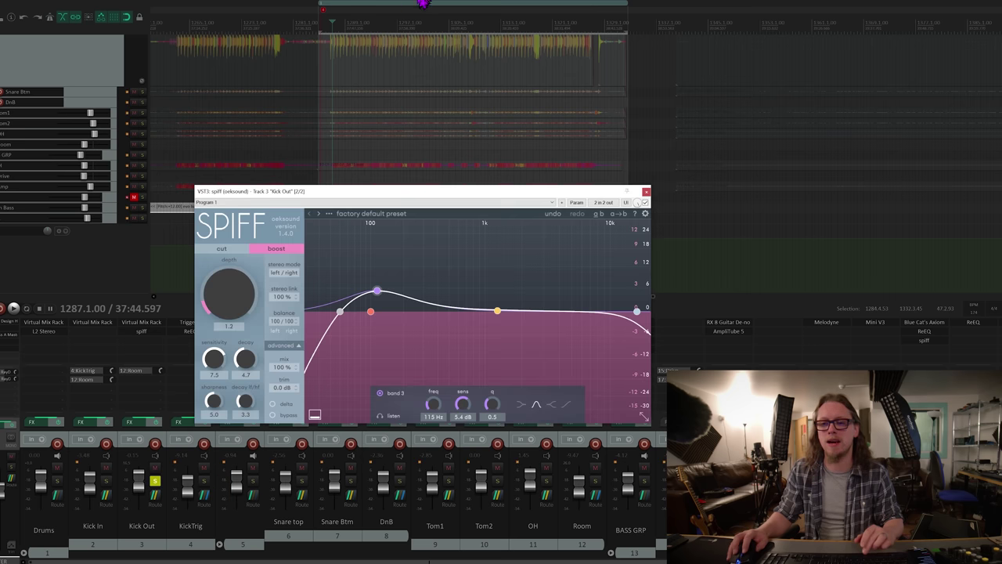
left_click(345, 29)
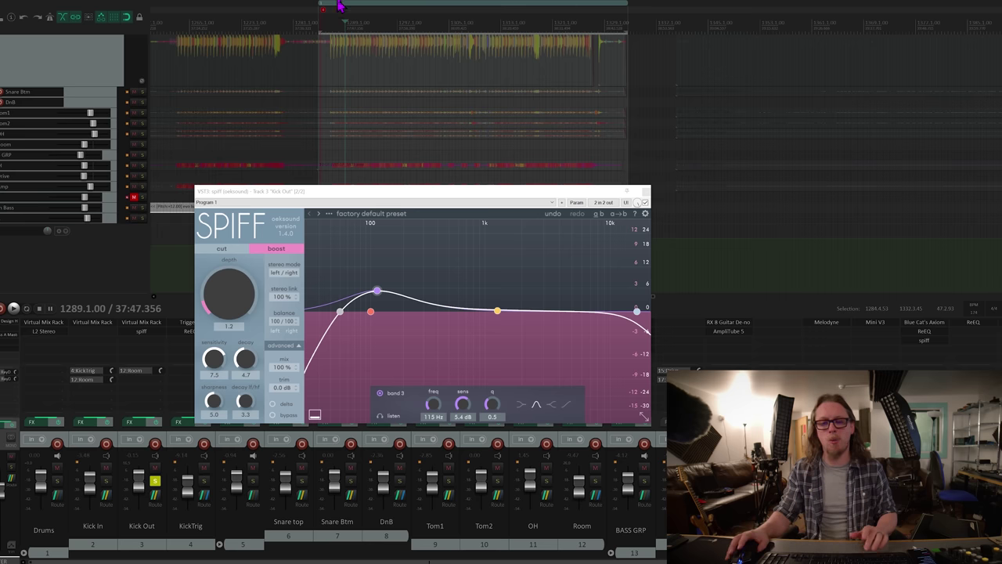
left_click(645, 203)
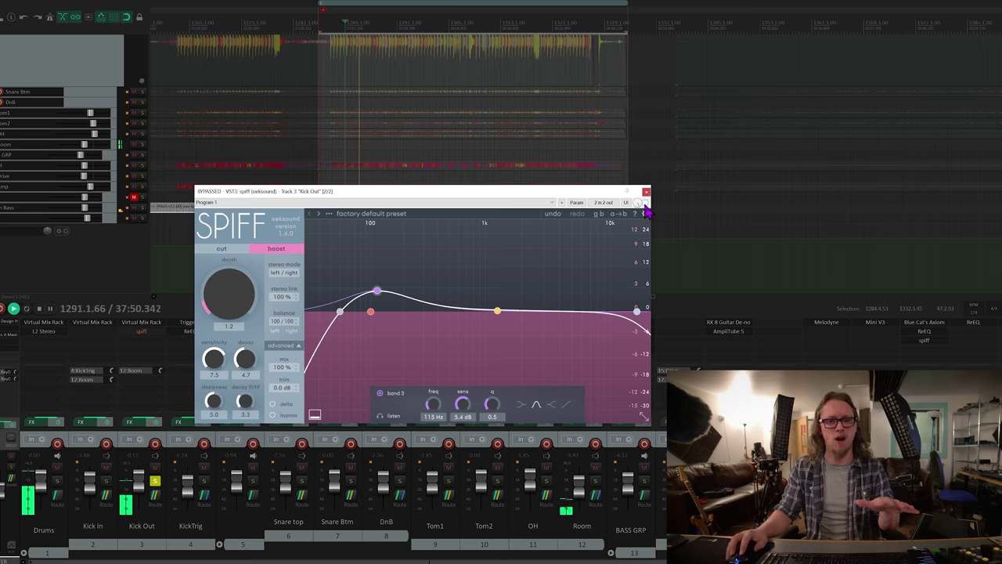
left_click(644, 202)
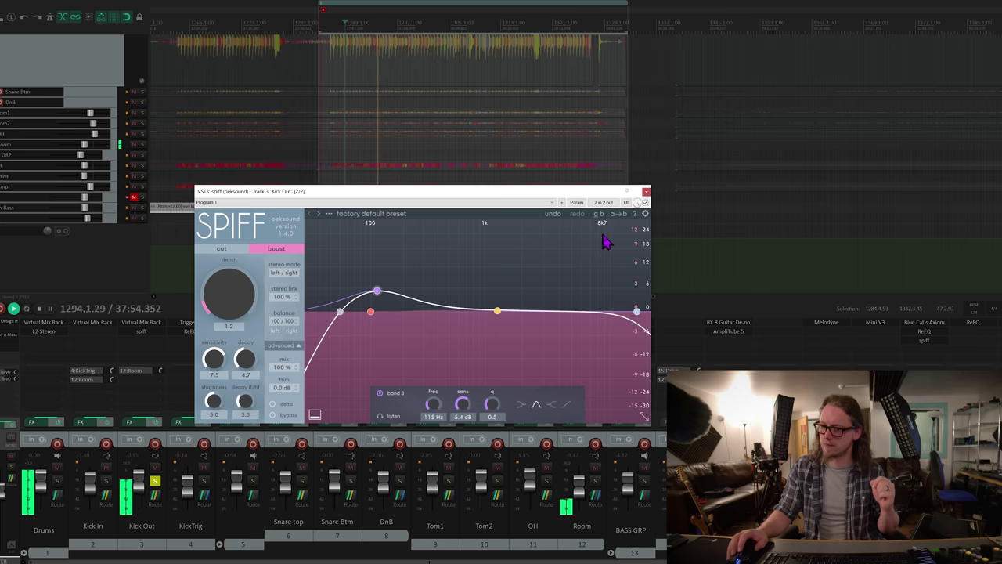
left_click(646, 192)
key("space")
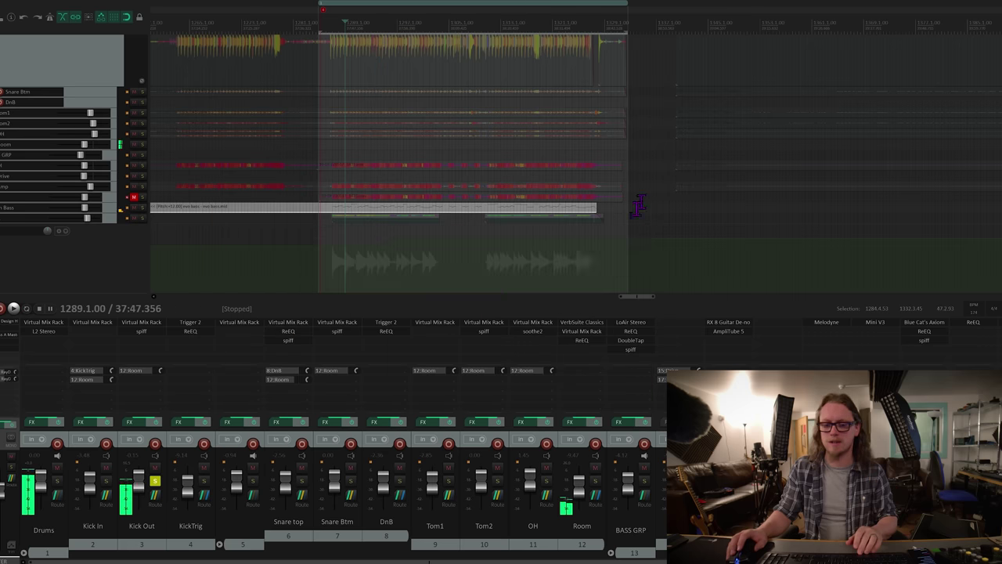
Solo Snare top and compare its spiff bypassed and active with DnB muted, then close the active plug-in and stop playback
left_click(302, 480)
left_click(291, 342)
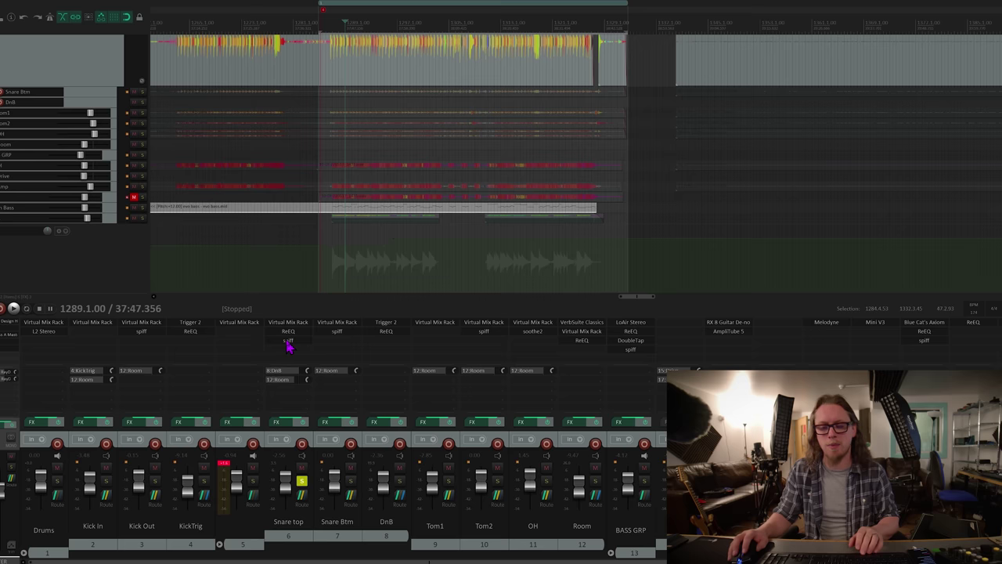
left_click_drag(462, 187, 304, 199)
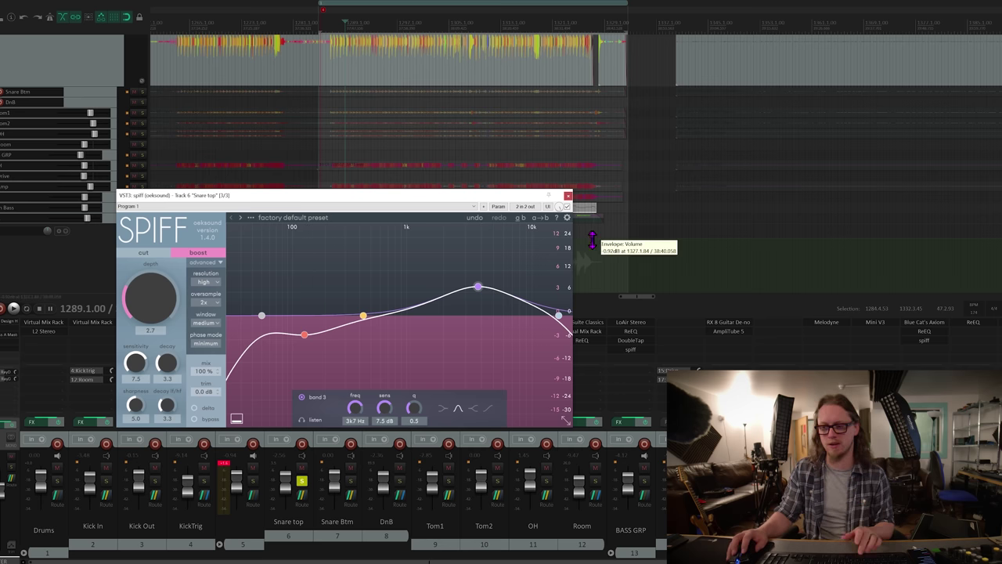
left_click(567, 208)
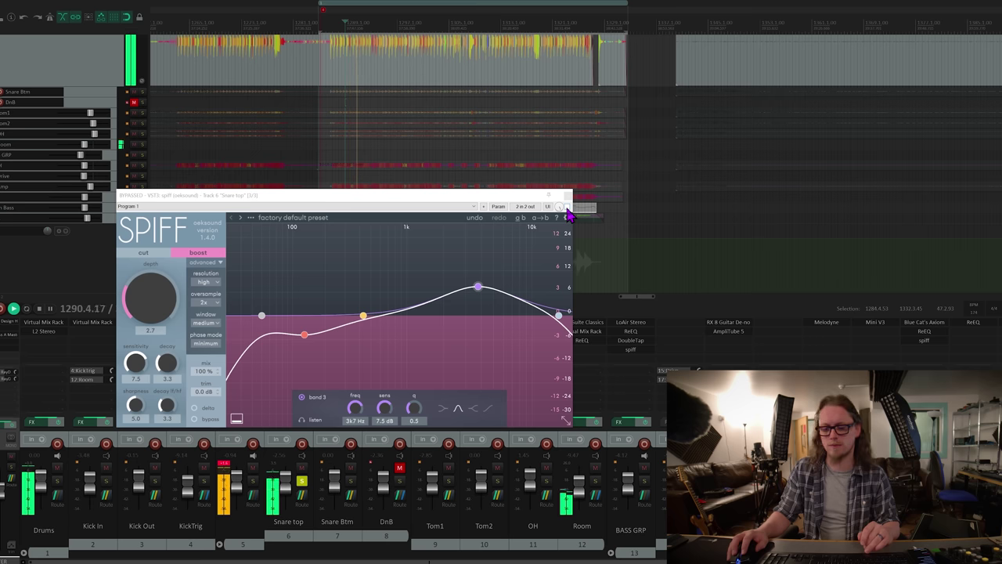
left_click(567, 207)
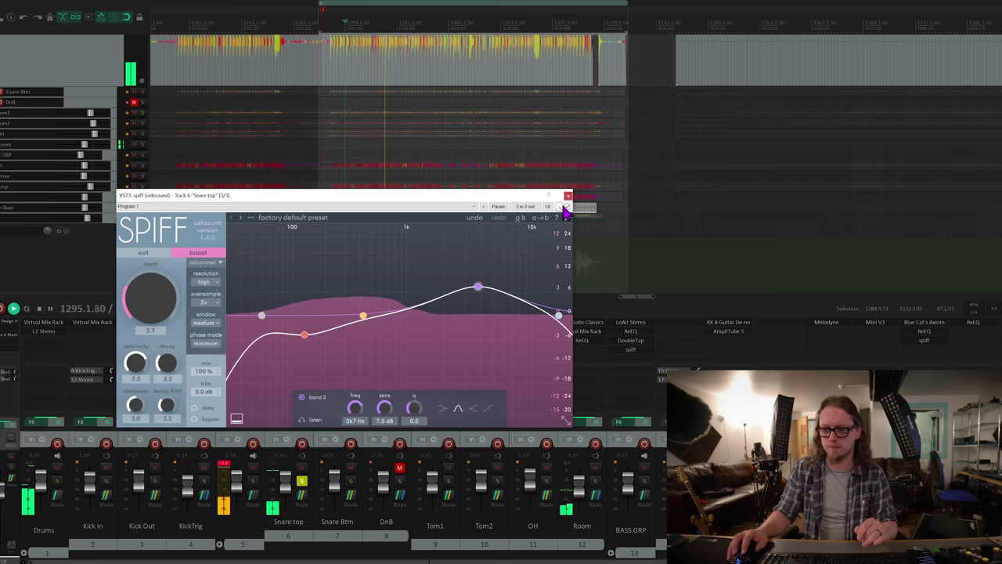
left_click(568, 195)
key("space")
Solo the Drums track, play the section with the DnB track unmuted, then stop playback
left_click(258, 489)
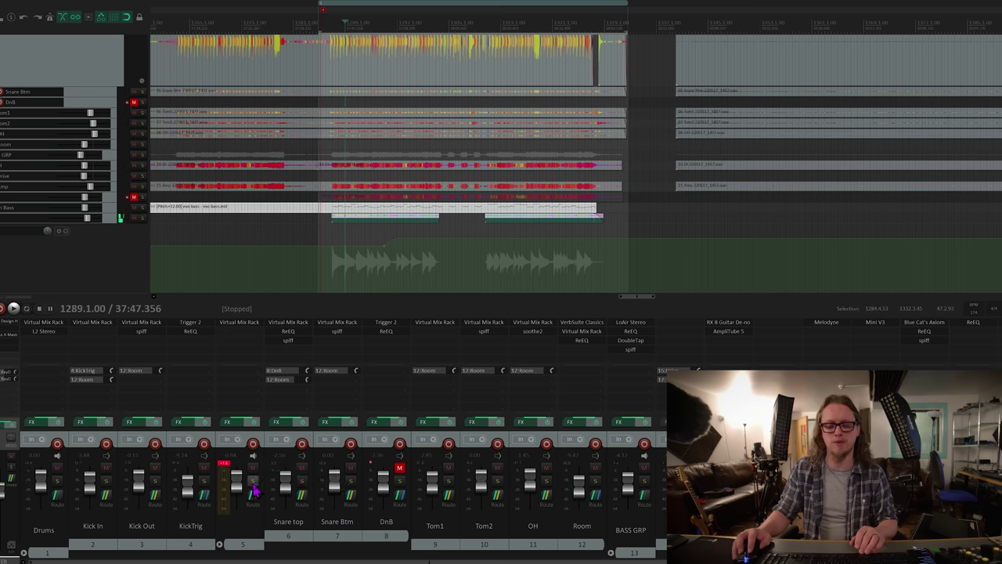
left_click(57, 481)
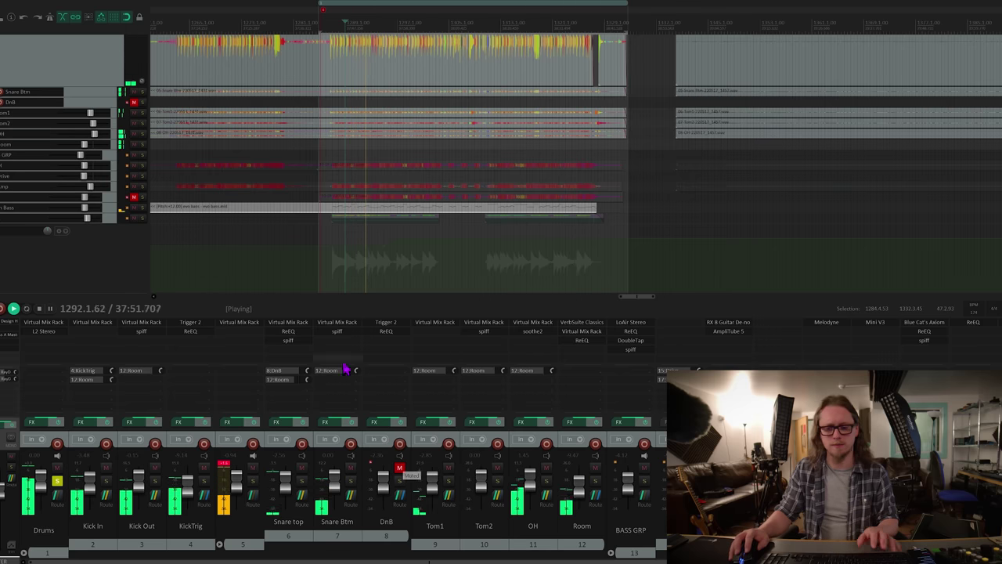
left_click(289, 340, "shift")
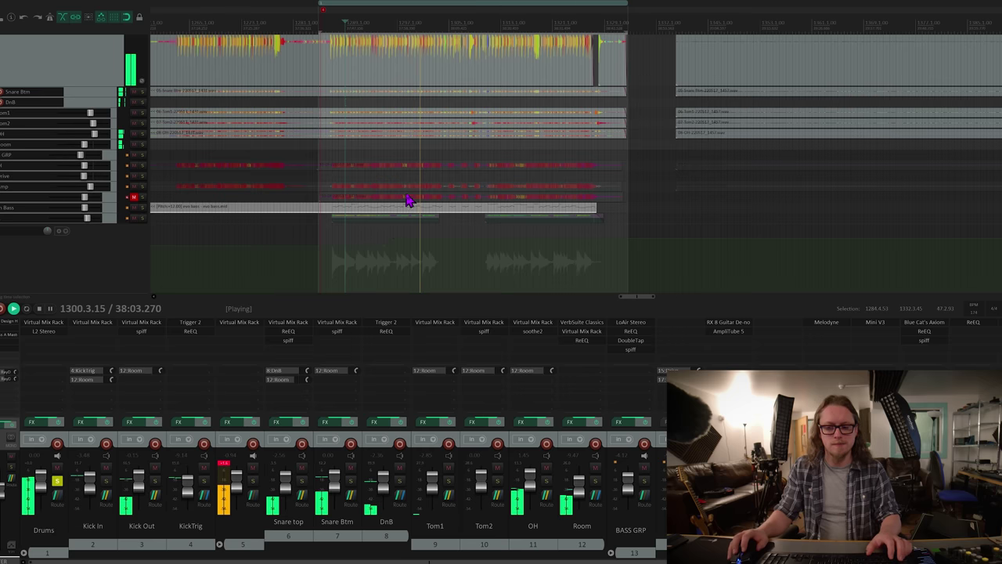
key("space")
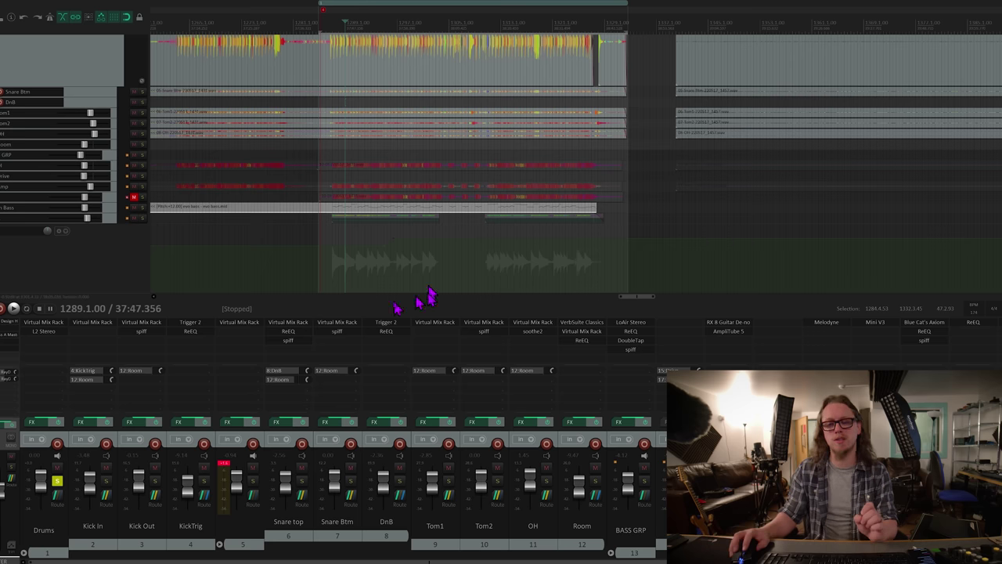
Open the Snare Btm and Snare top spiff windows, arrange them side by side and bypass both
left_click(343, 332)
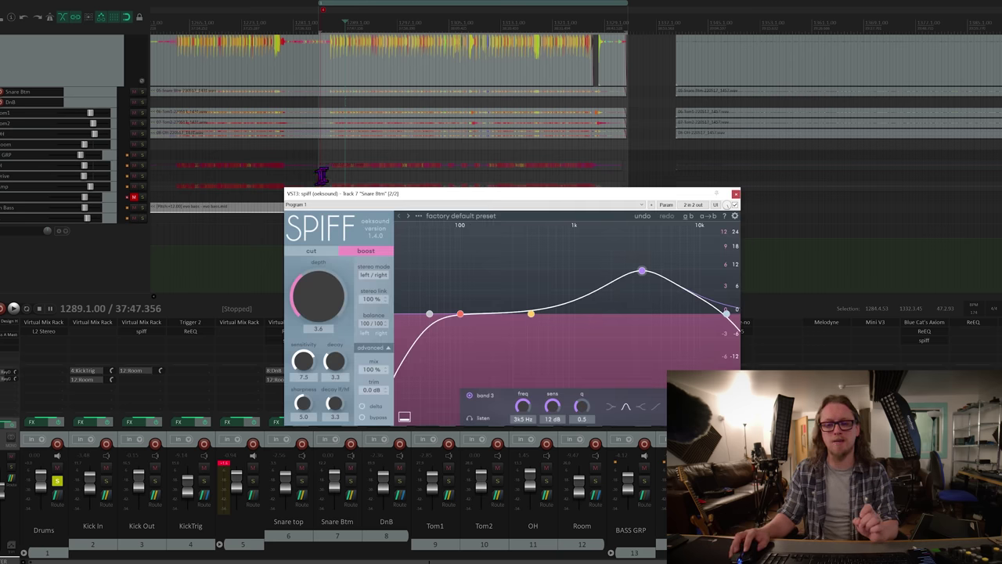
left_click_drag(330, 197, 541, 184)
left_click_drag(291, 334, 294, 342)
left_click(301, 342)
left_click_drag(330, 201, 254, 125)
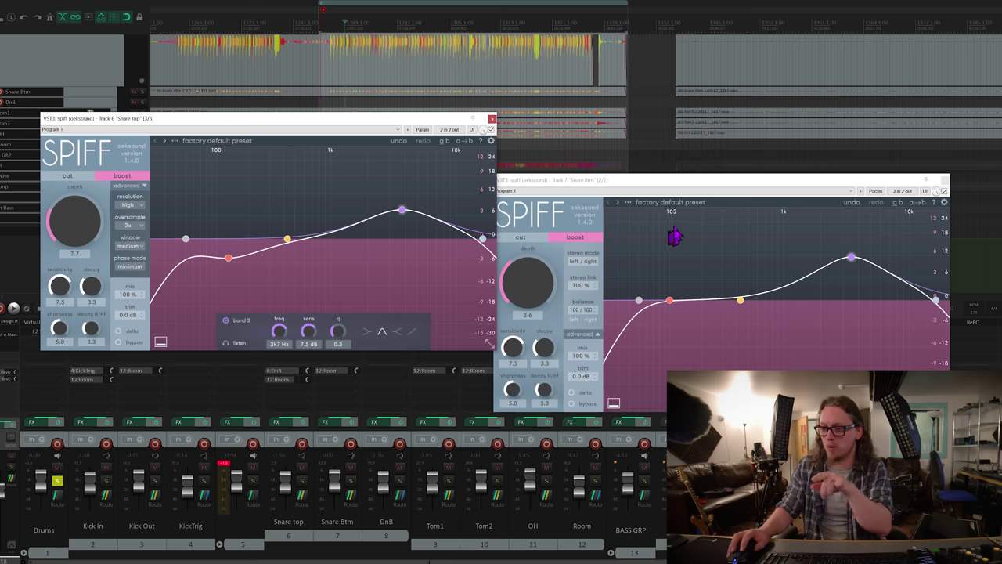
left_click_drag(650, 186, 663, 142)
left_click(485, 130)
left_click(951, 147)
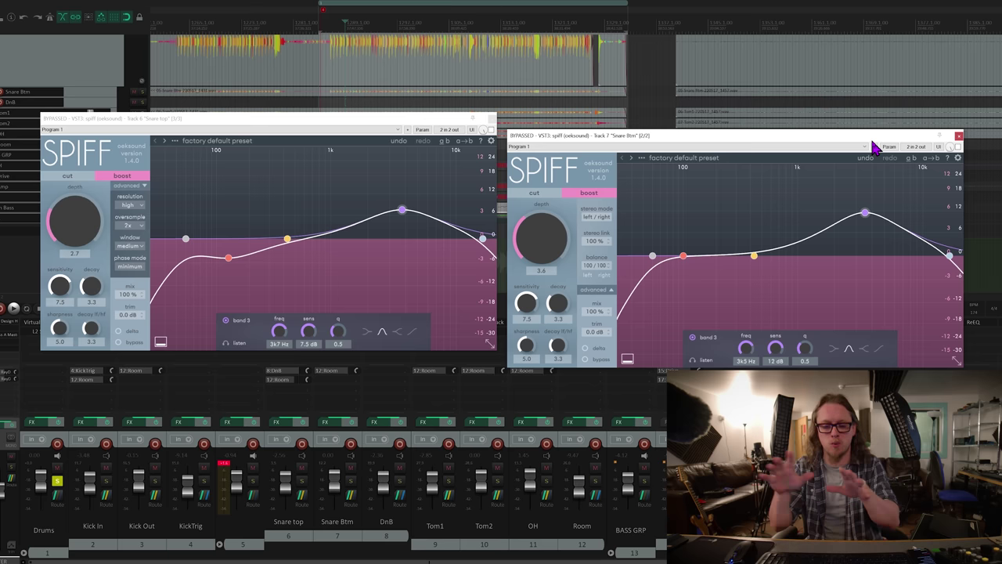
Play the soloed drums with both snare spiffs bypassed, reactivate both to compare, then stop playback
key("space")
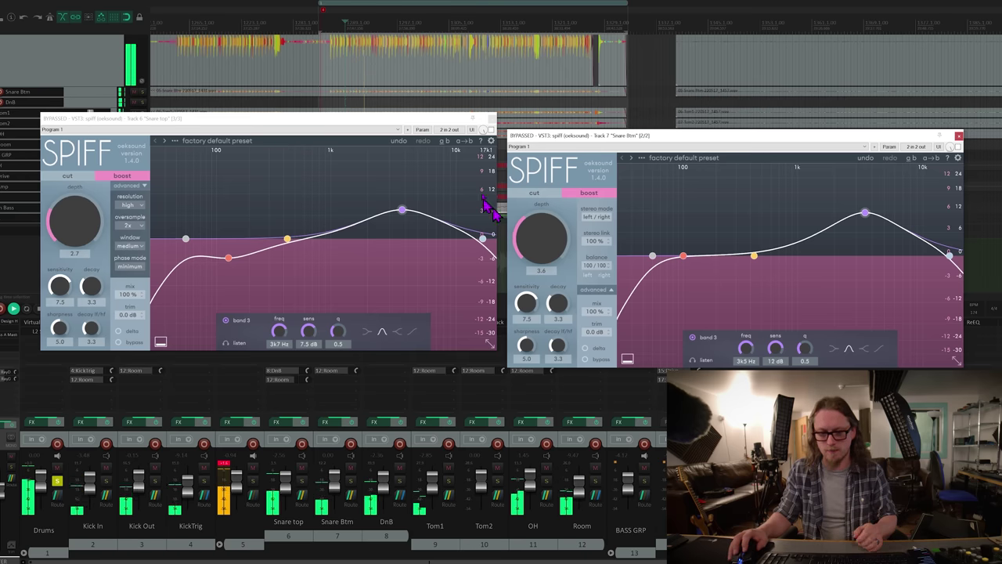
left_click_drag(378, 117, 380, 63)
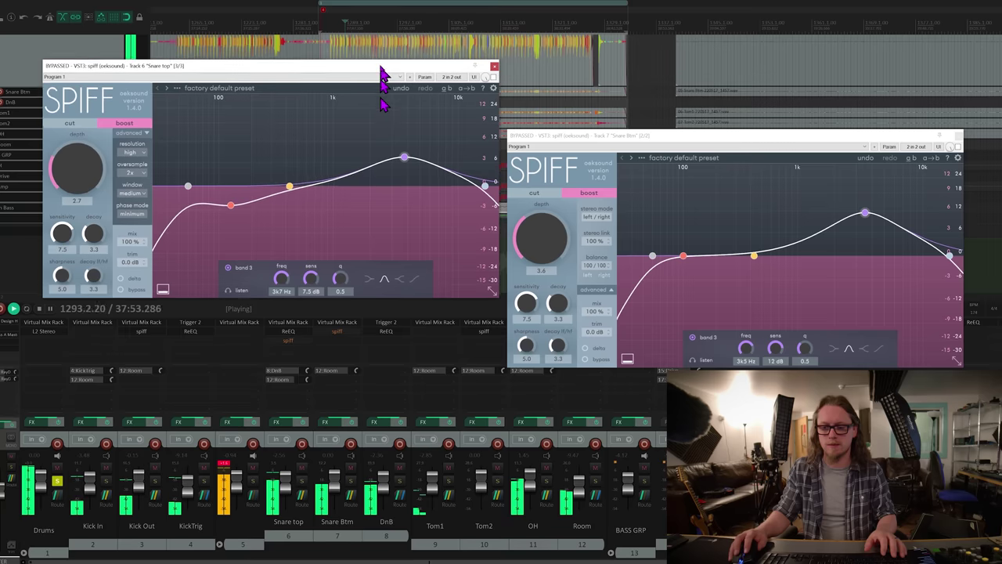
left_click(330, 333, "shift")
left_click(289, 340, "shift")
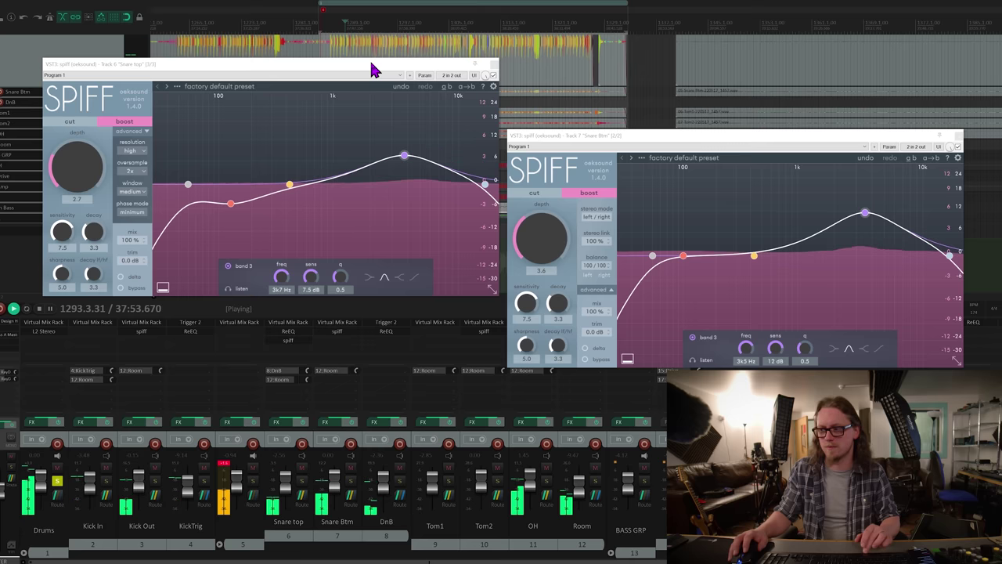
key("space")
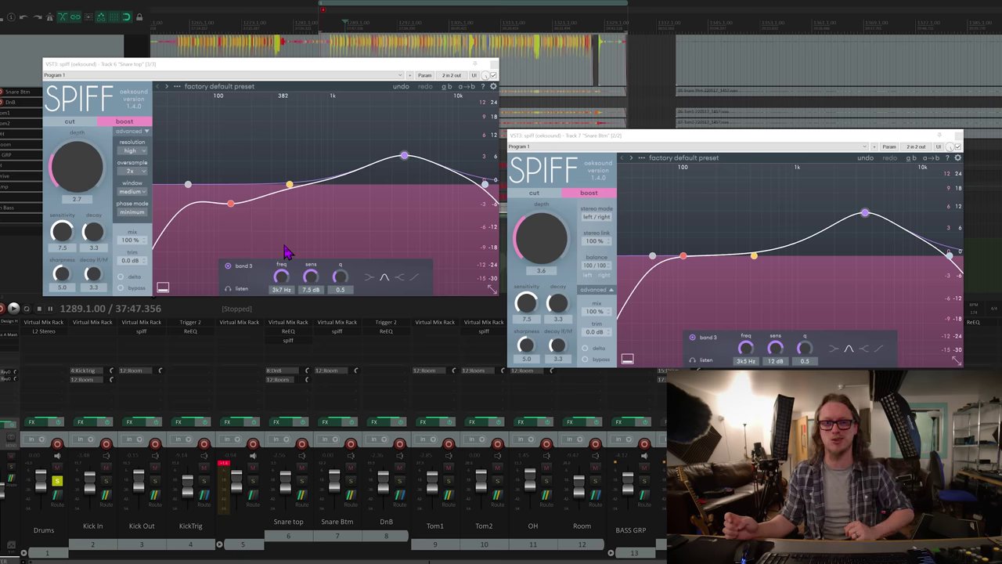
Close the snare spiff windows, open Gtr 1's spiff, solo Gtr 1 and move the plug-in window clear of the arrangement tracks
key("Escape")
scroll(641, 350, "right", 5)
left_click(640, 345)
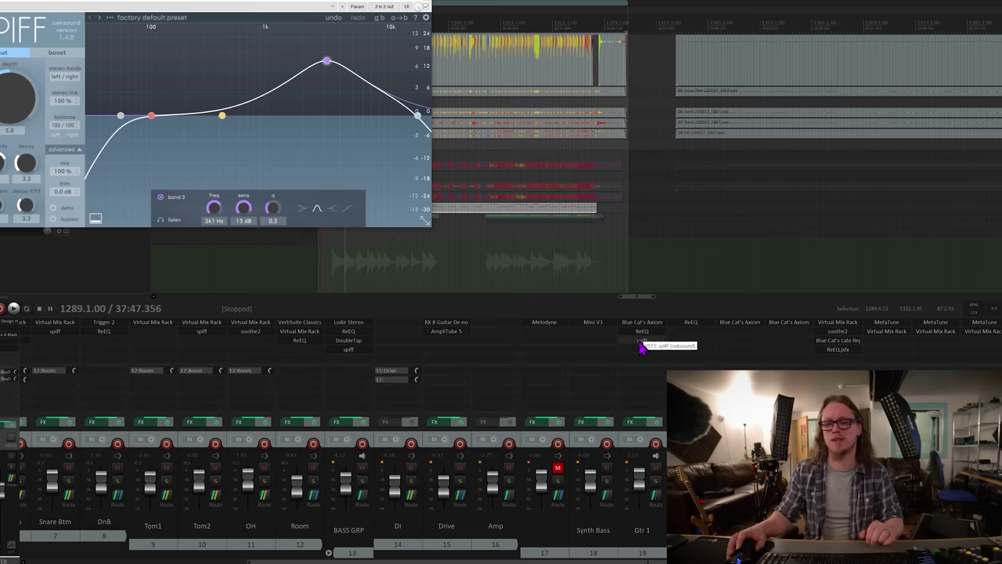
left_click_drag(44, 7, 253, 135)
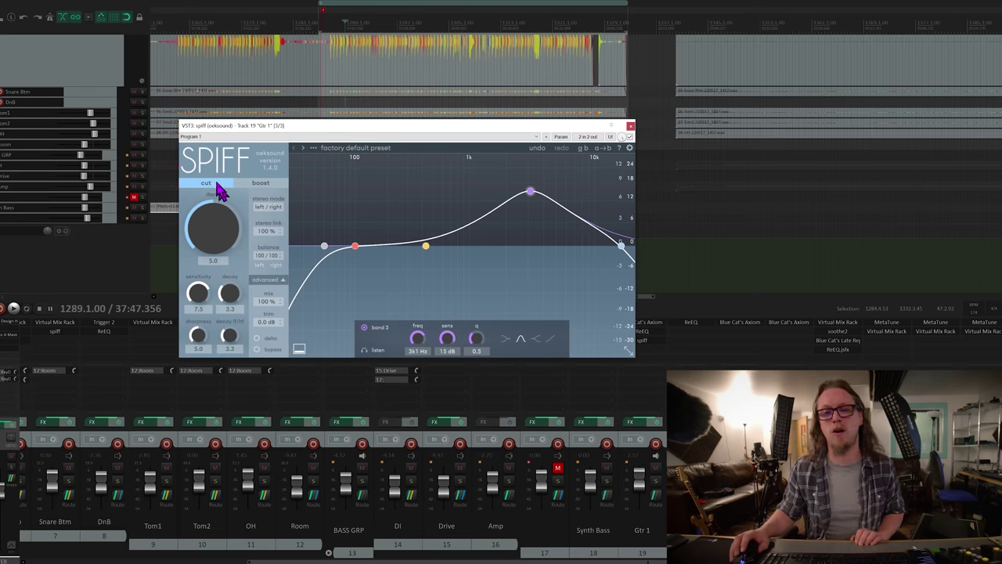
left_click(657, 484)
left_click_drag(368, 130, 363, 251)
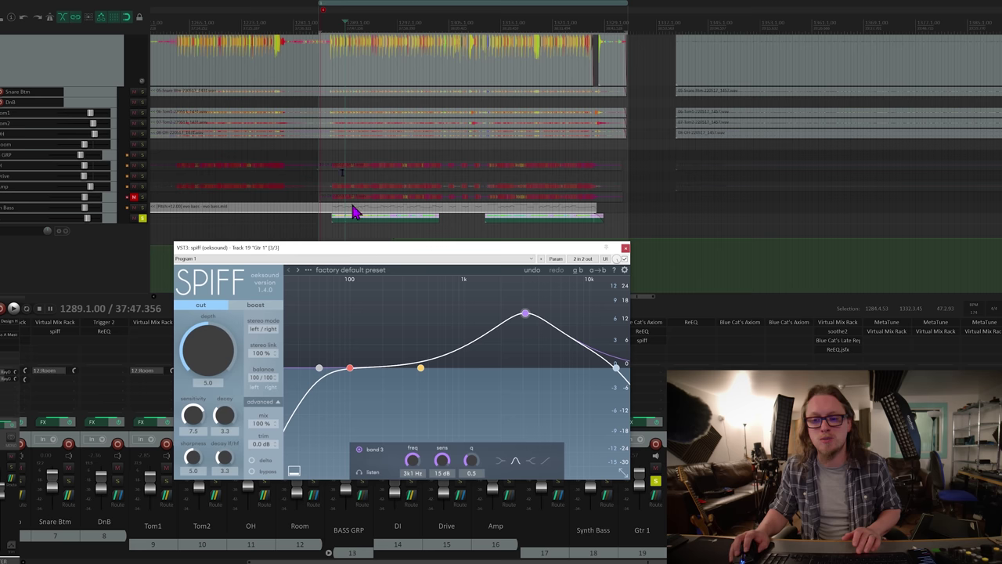
Play the section, unsolo Drums to hear Gtr 1 alone, bypass its spiff to compare, then stop playback
key("space")
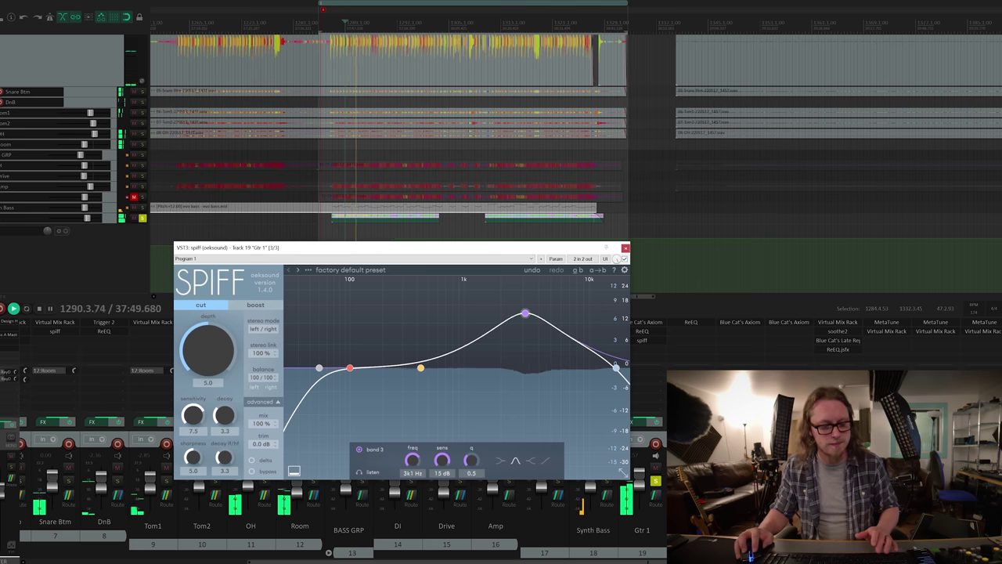
scroll(65, 484, "left", 6)
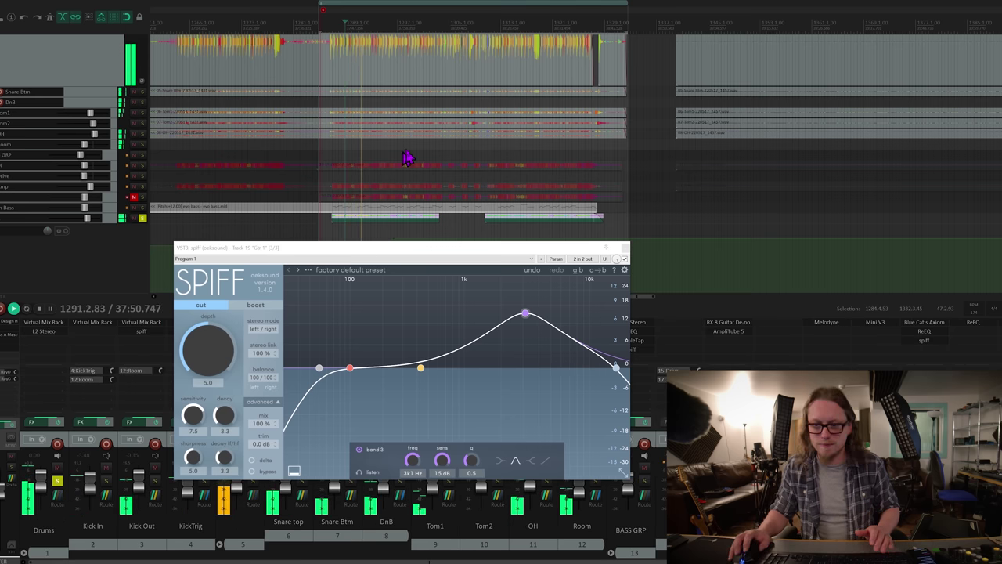
left_click(427, 231)
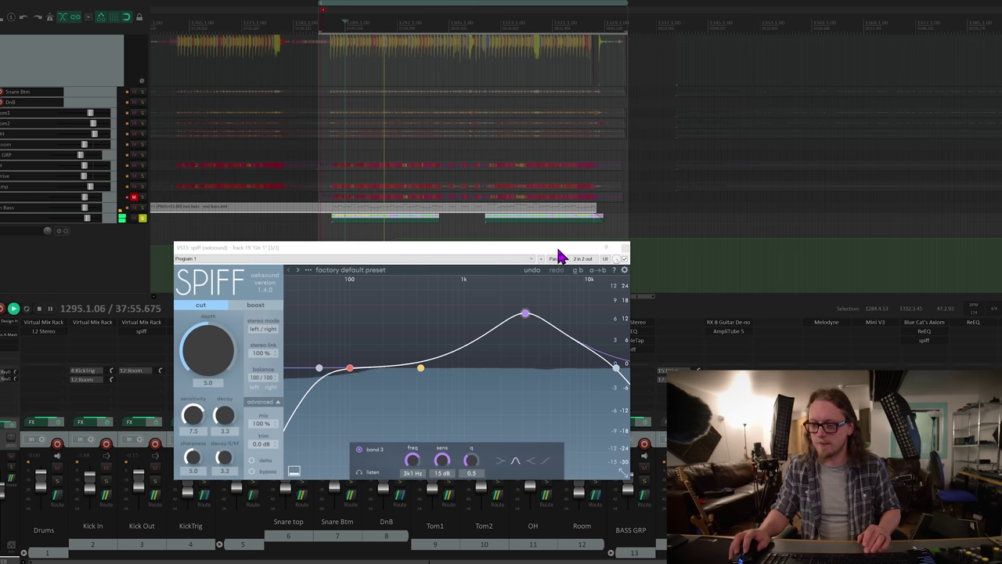
left_click(624, 259)
key("space")
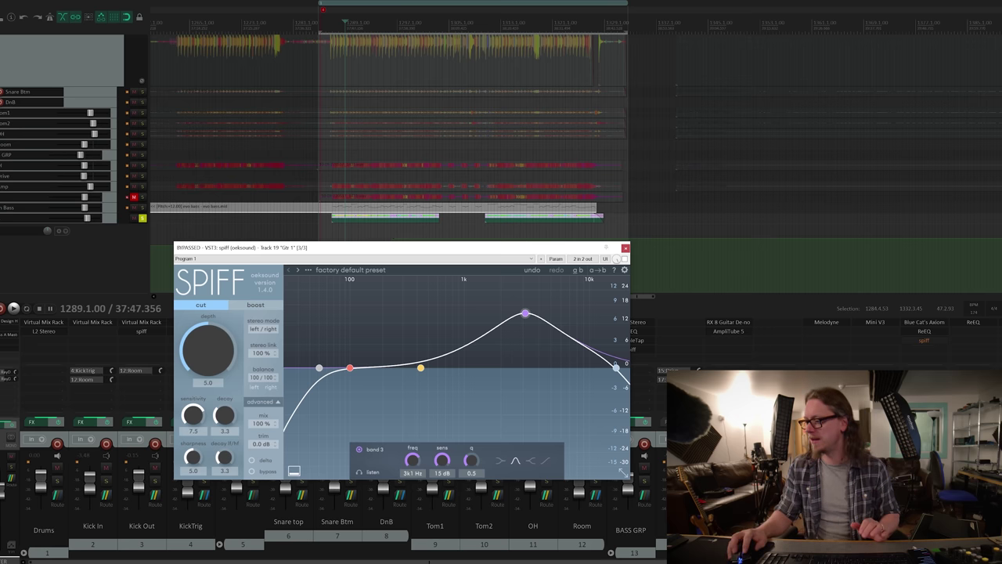
Clear the solo and play the full mix, reactivating Gtr 1's bypassed spiff to compare, then close it and stop playback
key("ctrl+a")
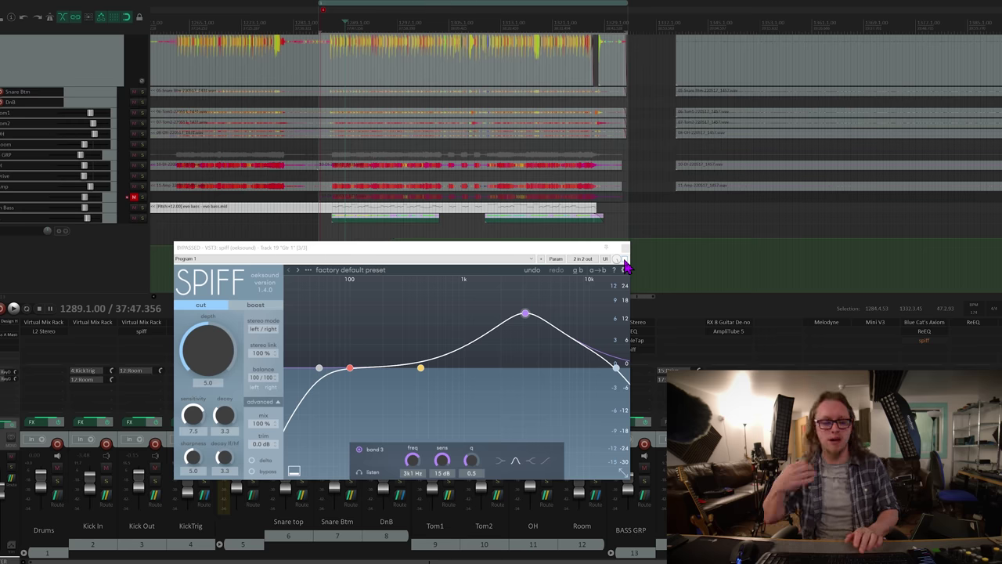
key("space")
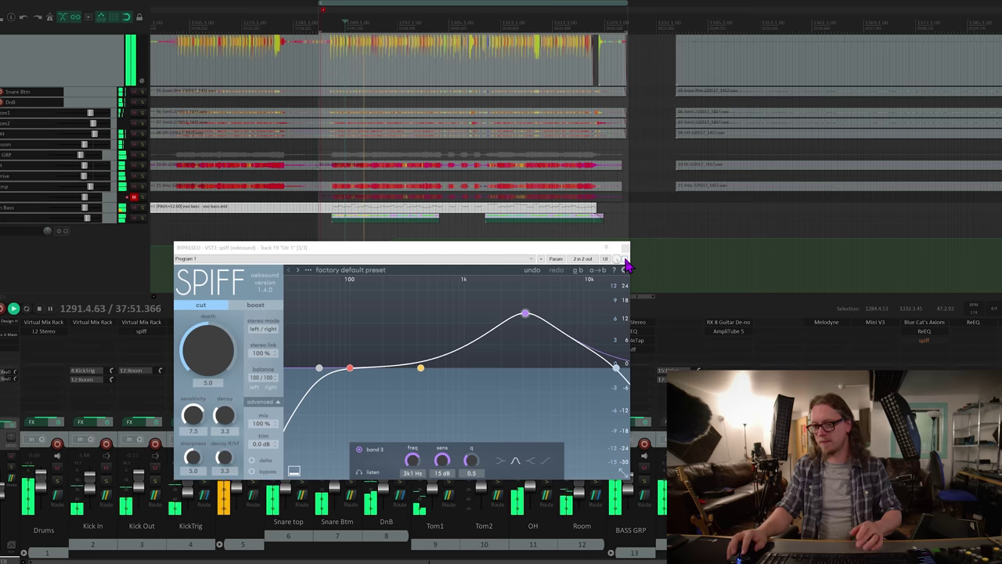
left_click(624, 260)
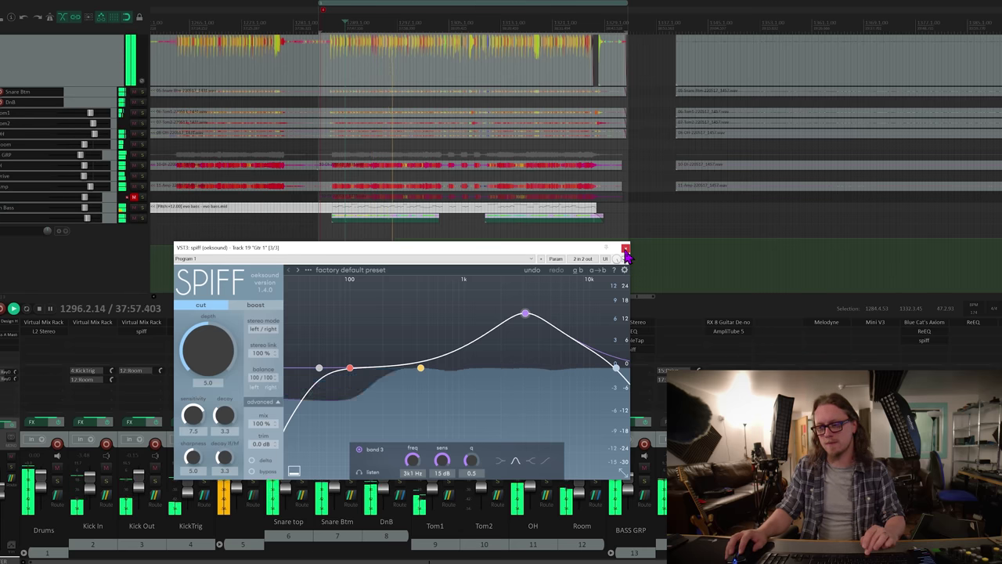
left_click(625, 248)
key("space")
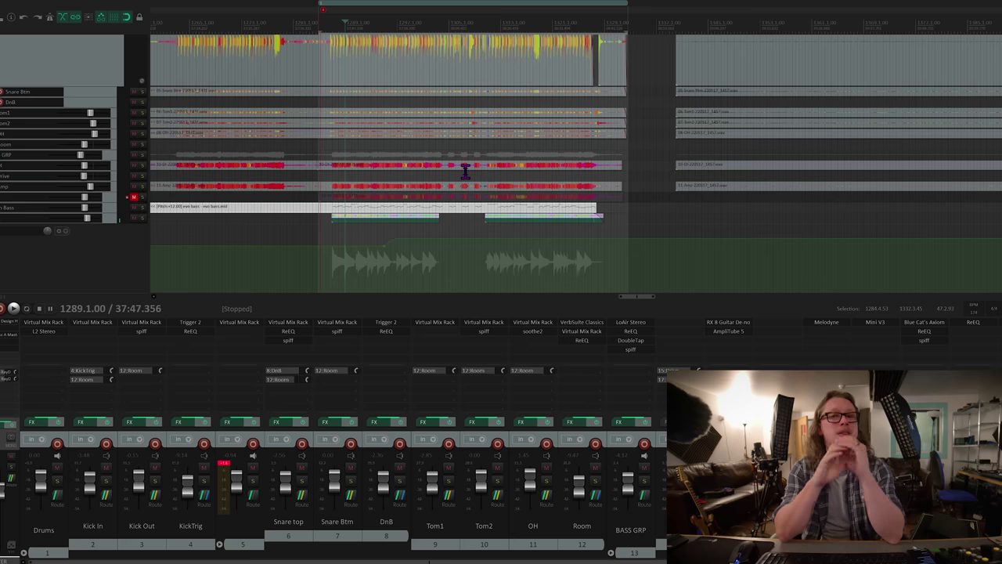